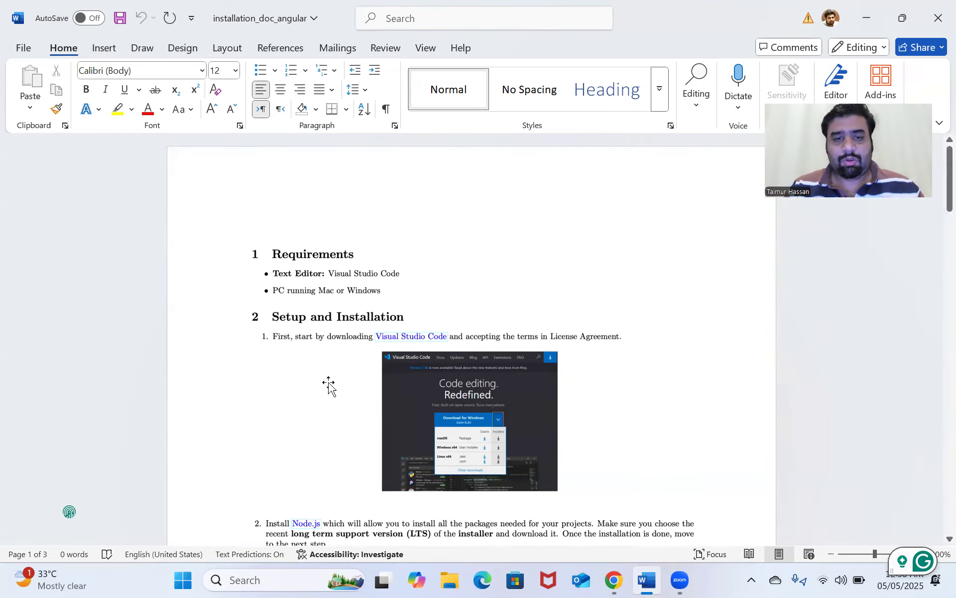
# - Switch to Chrome and search Google for "download visual studio code" in a new tab
pyautogui.click(611, 579)
pyautogui.hotkey('ctrl', 't')
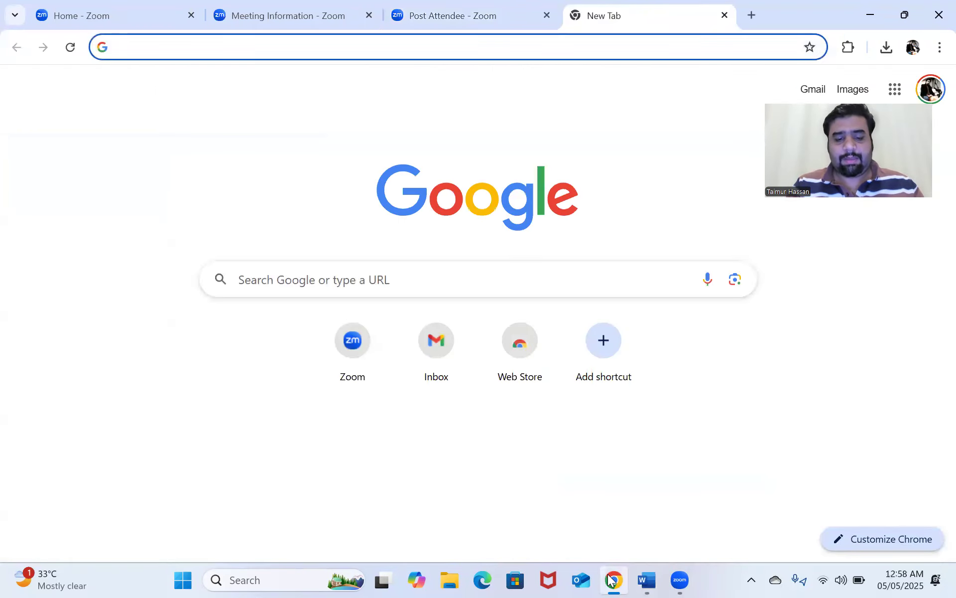
pyautogui.write('download m')
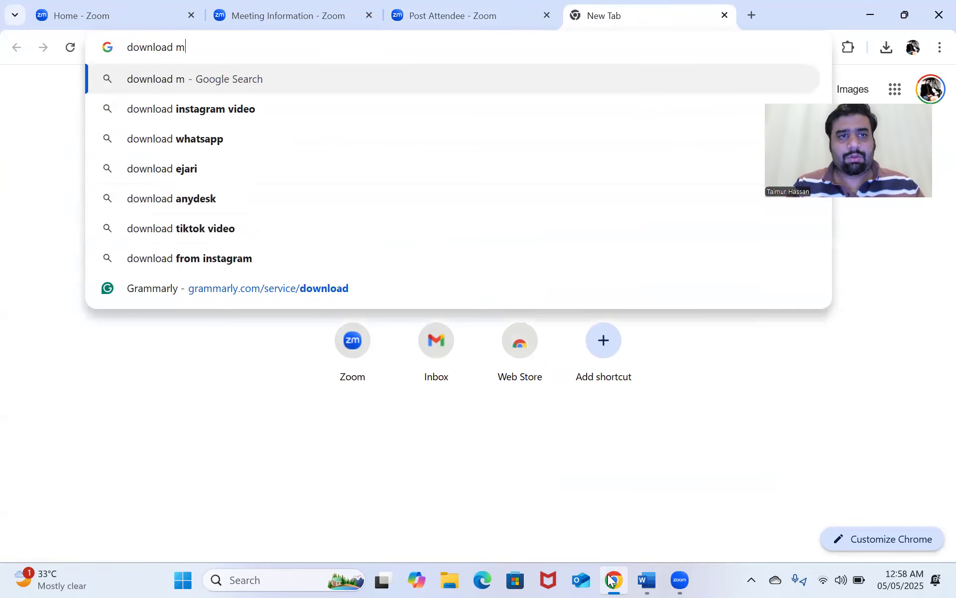
pyautogui.press('BackSpace')
pyautogui.write('visual studi')
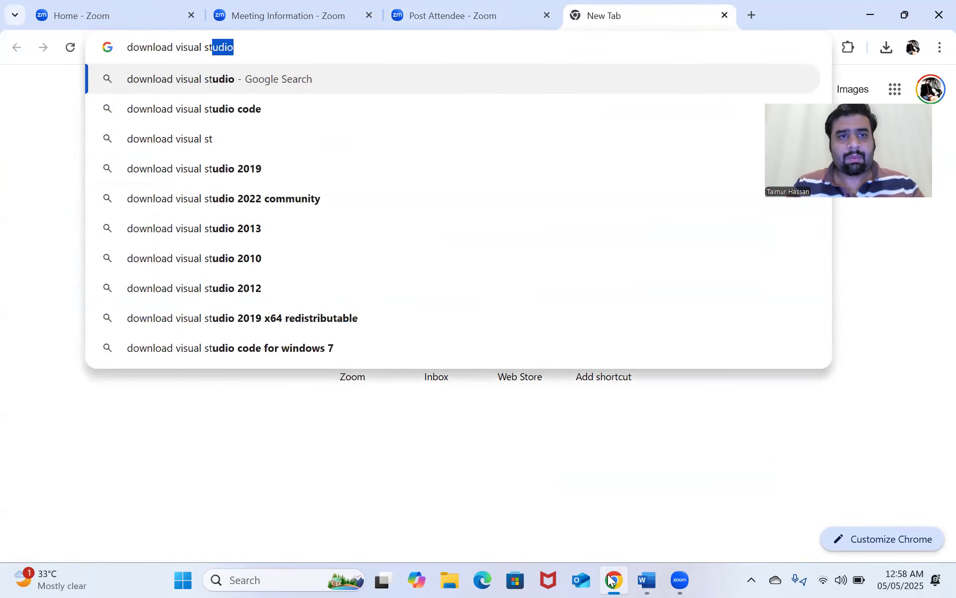
pyautogui.write('o code')
pyautogui.press('Return')
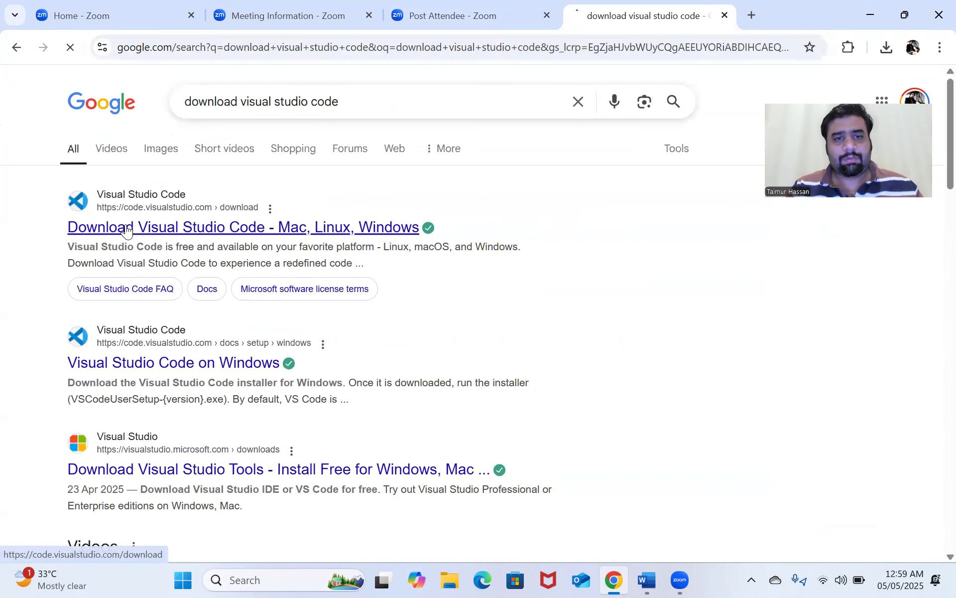
# - Download the Windows 10, 11 installer from the official Visual Studio Code download page and run it
pyautogui.click(127, 228)
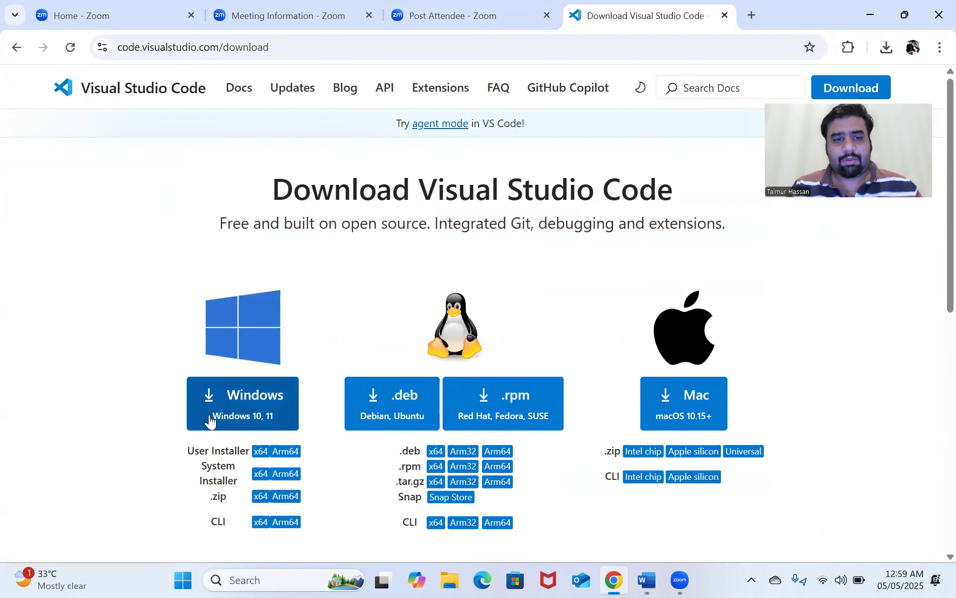
pyautogui.click(220, 413)
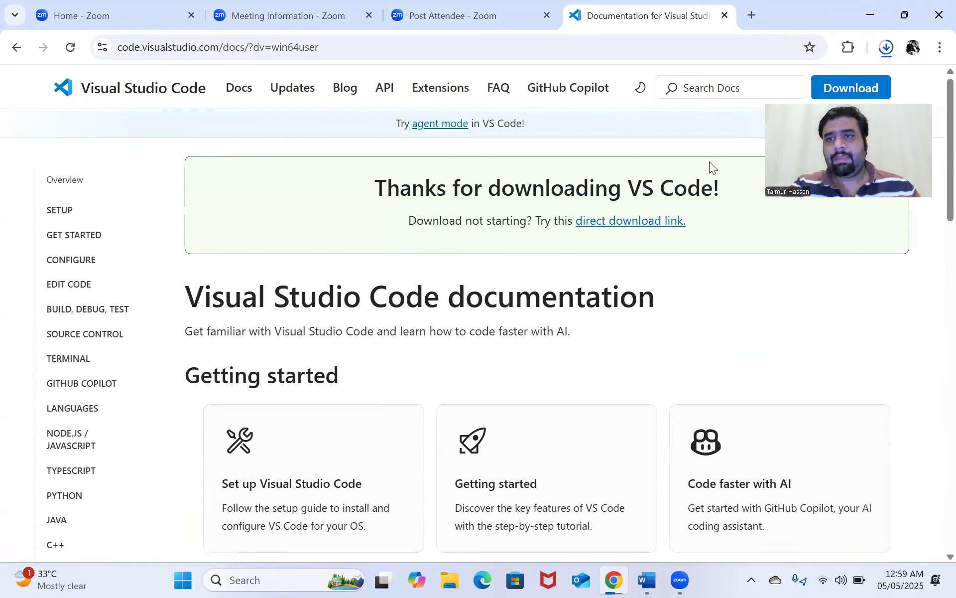
pyautogui.click(883, 47)
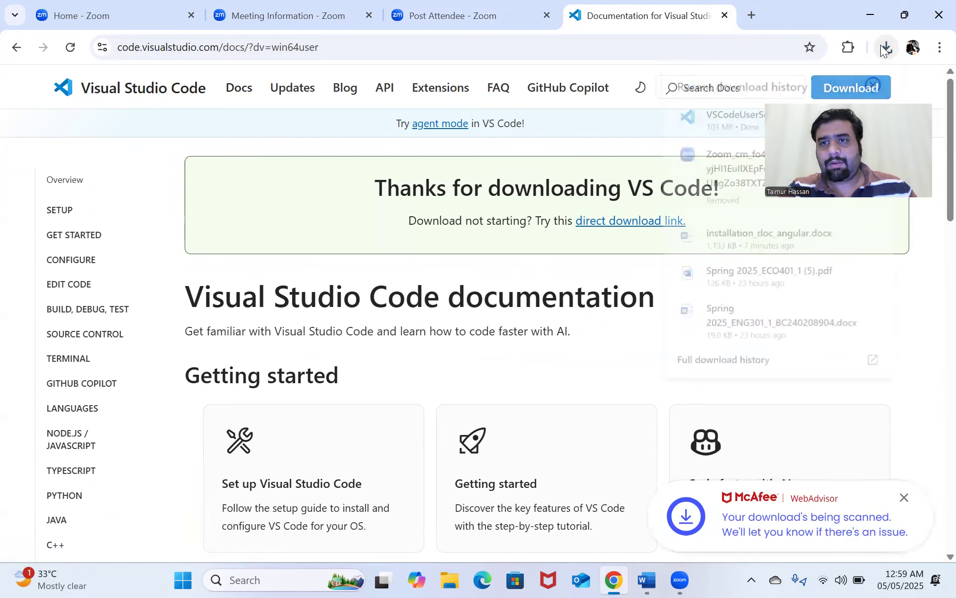
pyautogui.click(797, 101)
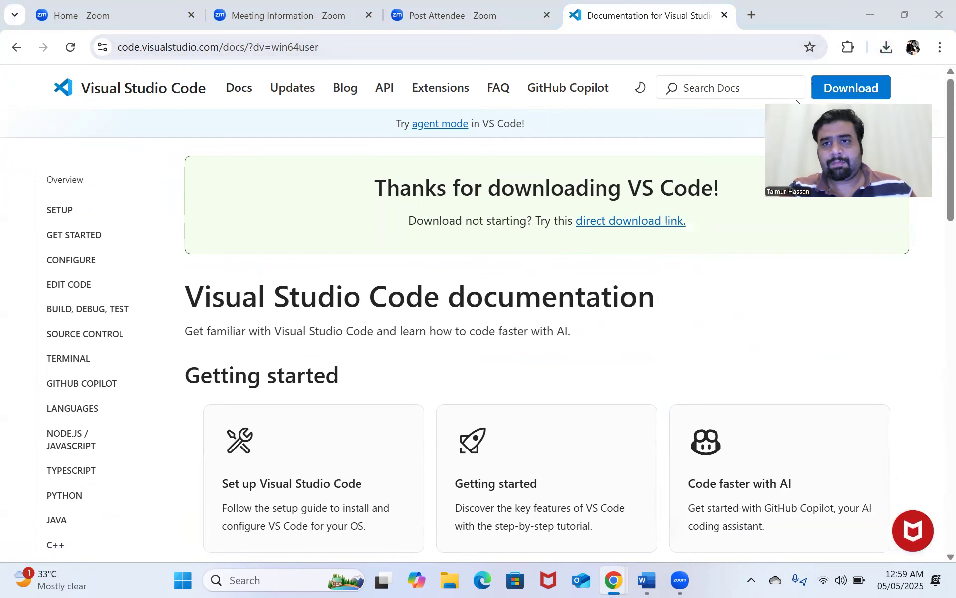
# - Accept the Visual Studio Code license agreement, keep the default Start Menu folder, enable a desktop icon, and start the installation
pyautogui.click(290, 385)
pyautogui.click(594, 429)
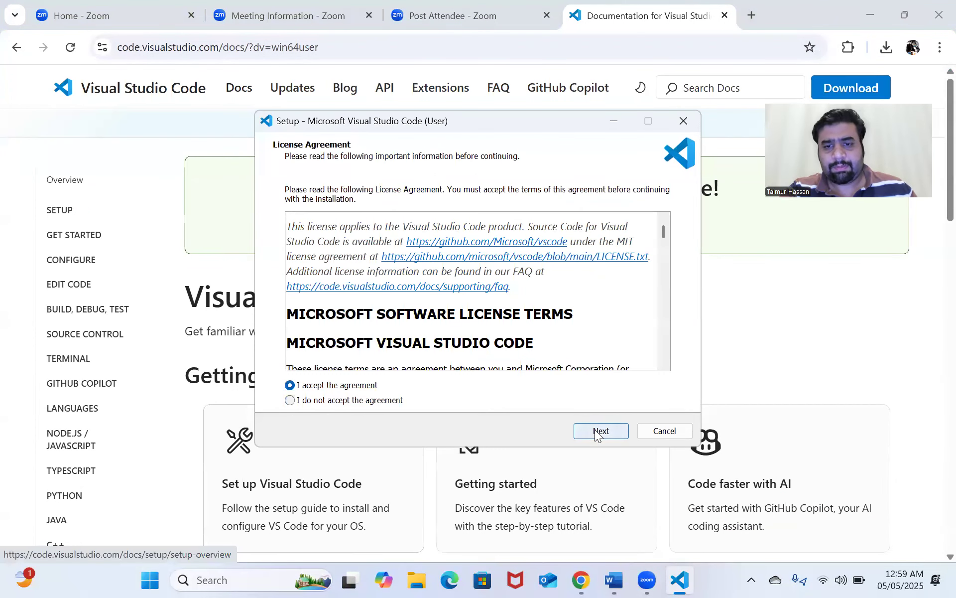
pyautogui.click(594, 429)
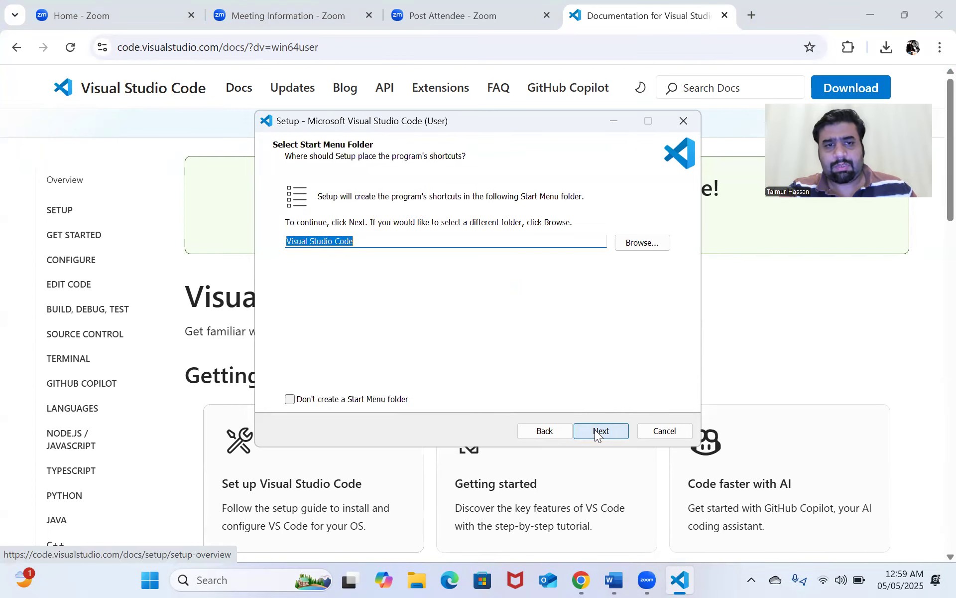
pyautogui.click(595, 429)
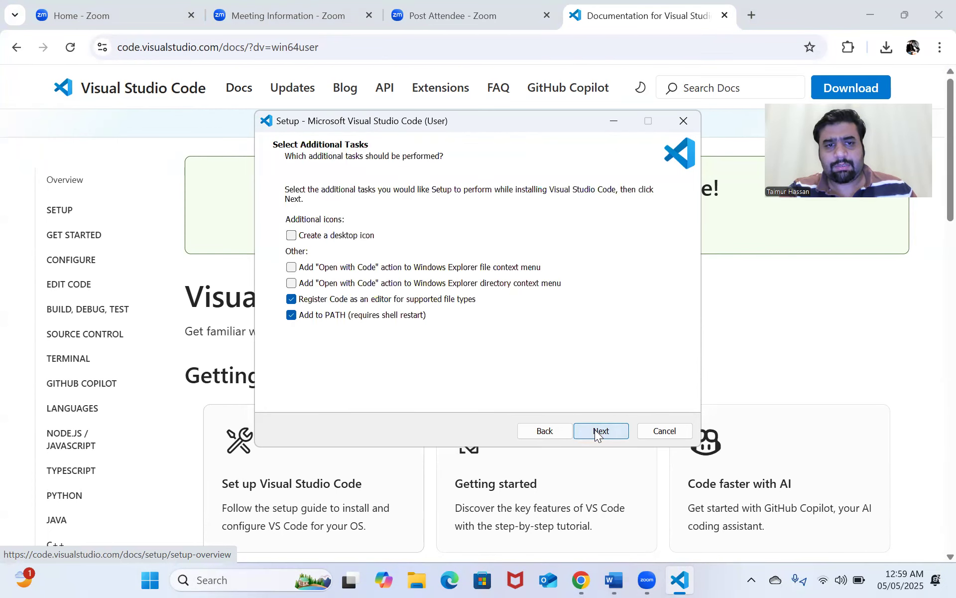
pyautogui.click(302, 235)
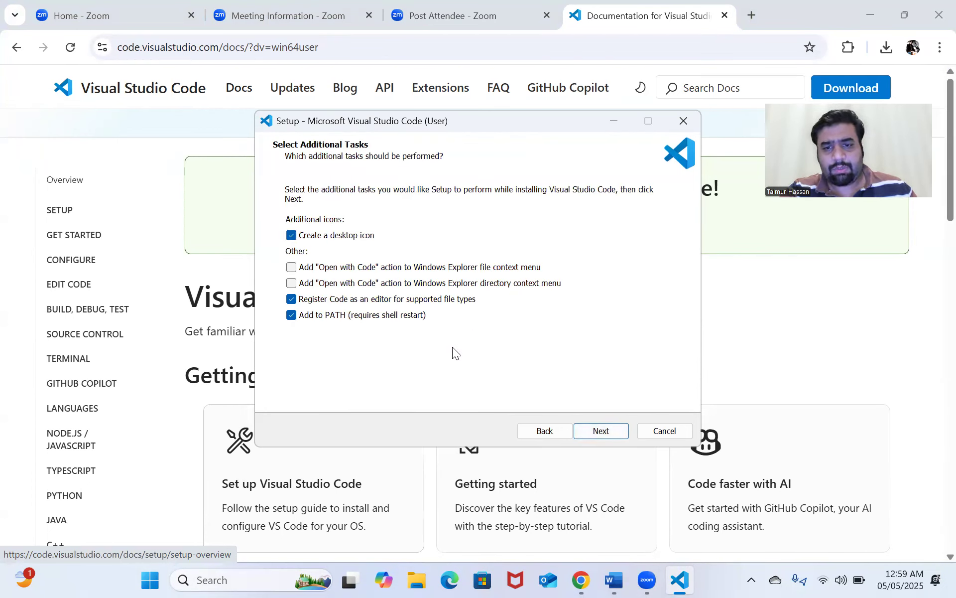
pyautogui.click(612, 433)
pyautogui.click(601, 432)
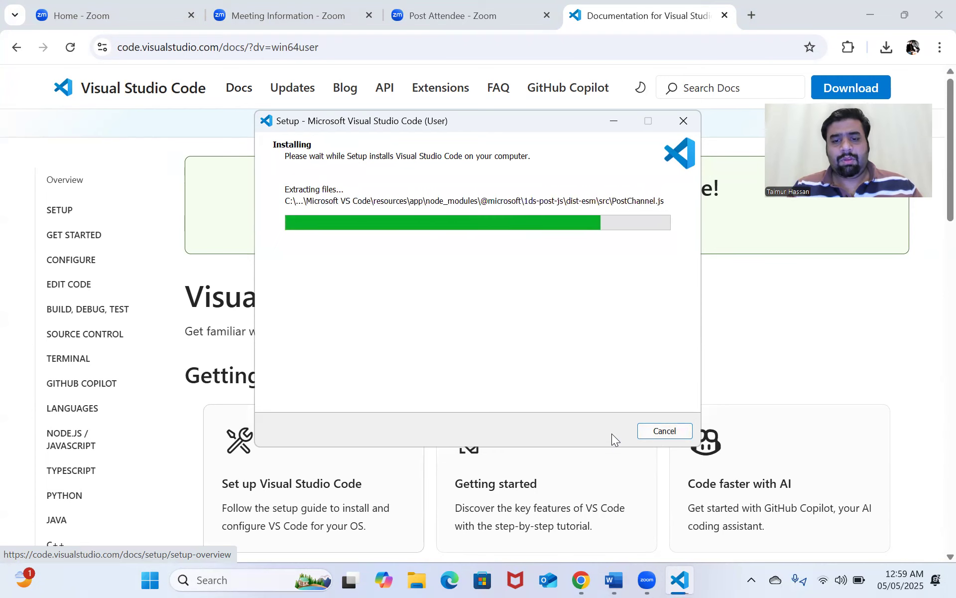
# - Check the Node.js instructions in the Word document installation_doc_angular, and finish the Visual Studio Code setup wizard
pyautogui.click(601, 579)
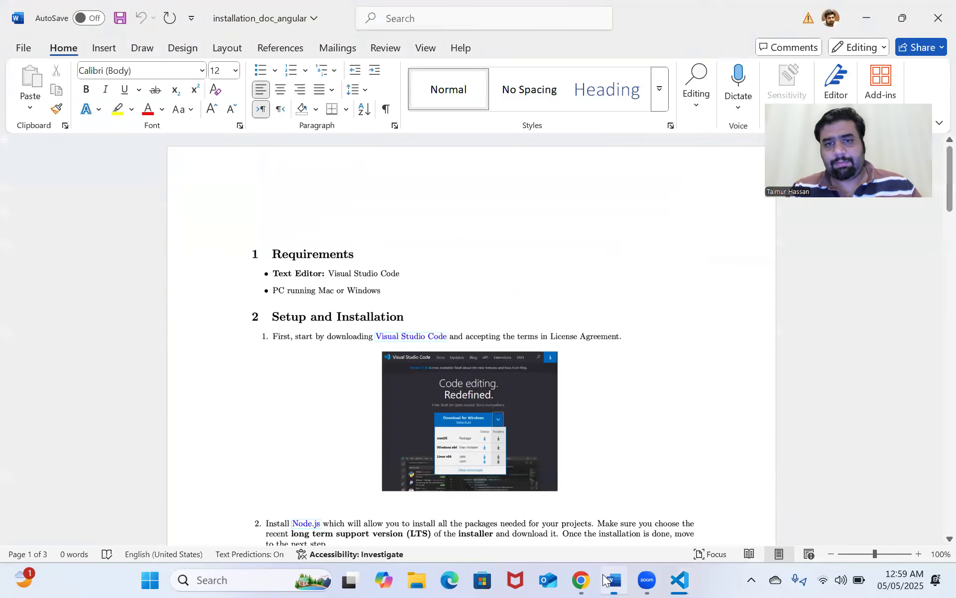
pyautogui.scroll(-5, 353, 406)
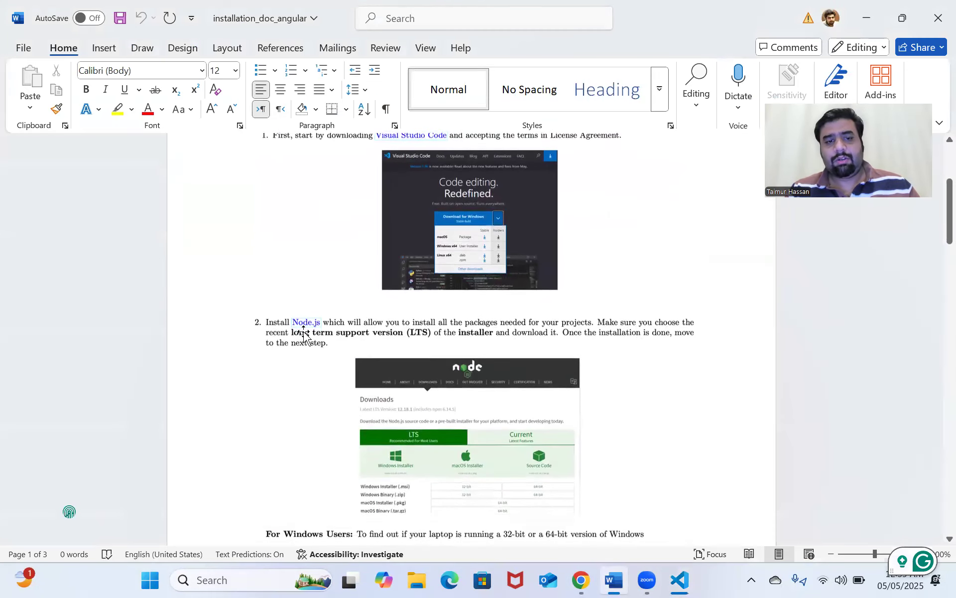
pyautogui.moveTo(581, 580)
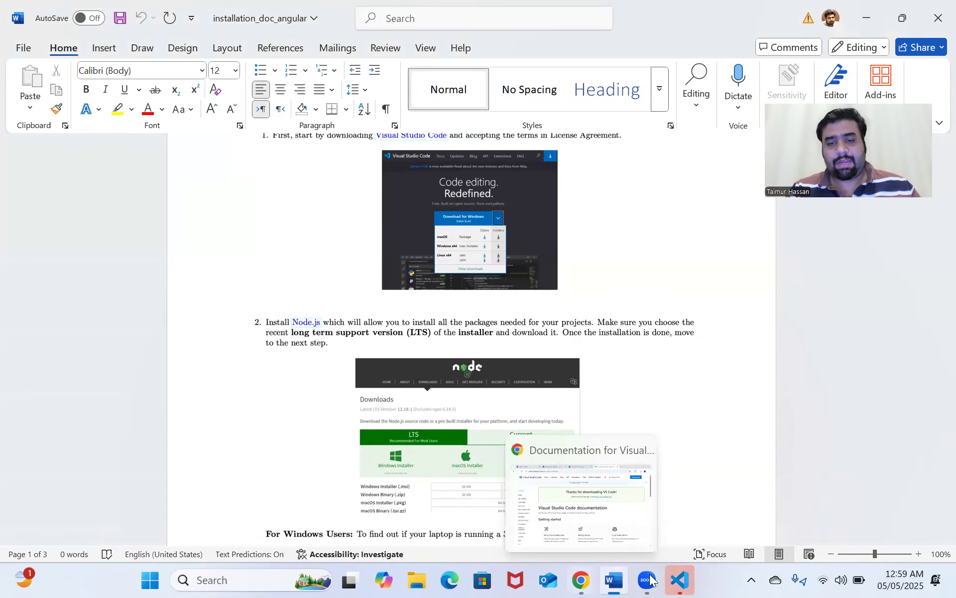
pyautogui.click(680, 580)
pyautogui.click(601, 432)
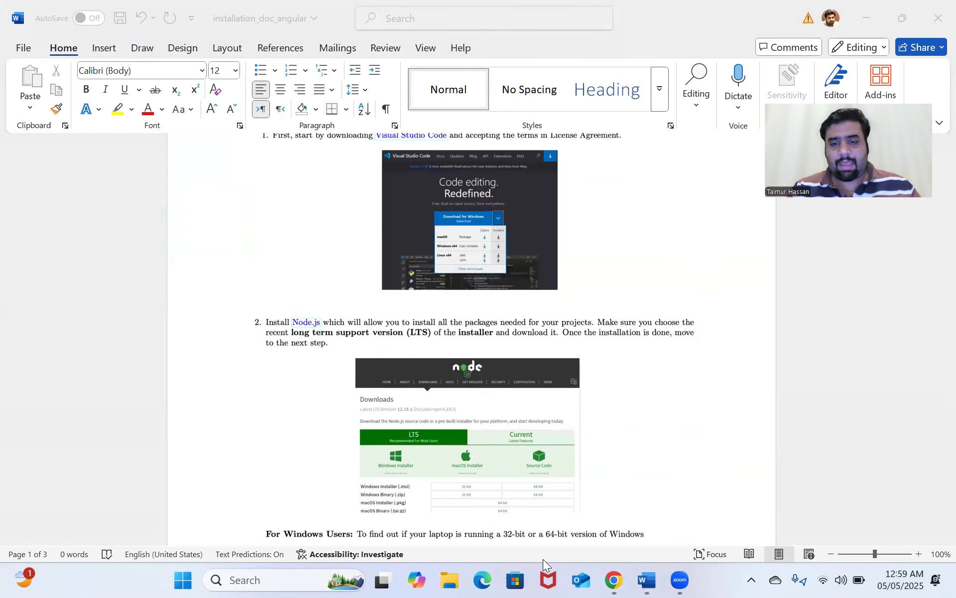
# - Switch to Chrome and search for "download nodejs" in the current tab
pyautogui.click(613, 580)
pyautogui.click(185, 55)
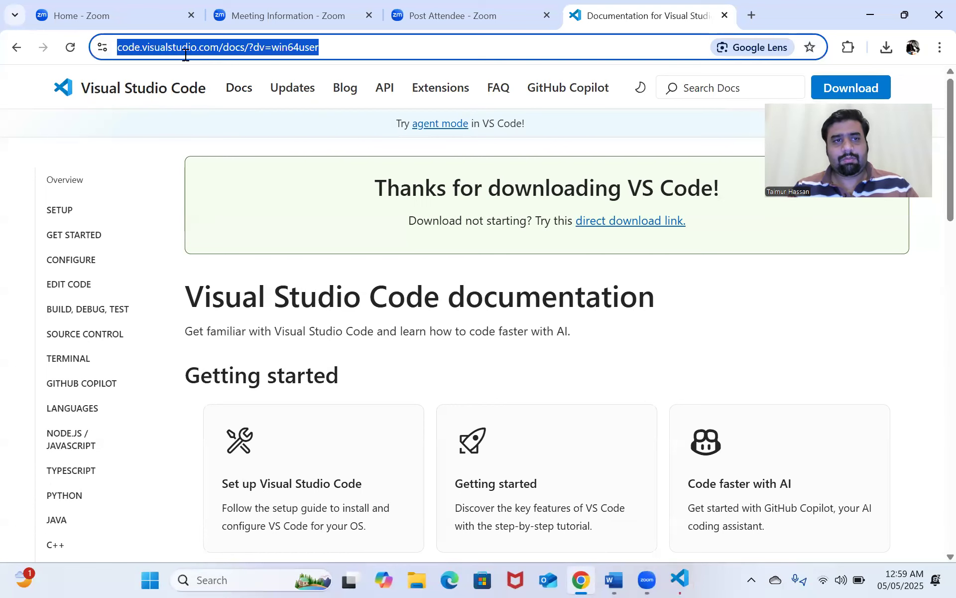
pyautogui.write('diw')
pyautogui.press('BackSpace')
pyautogui.press('BackSpace')
pyautogui.write('o')
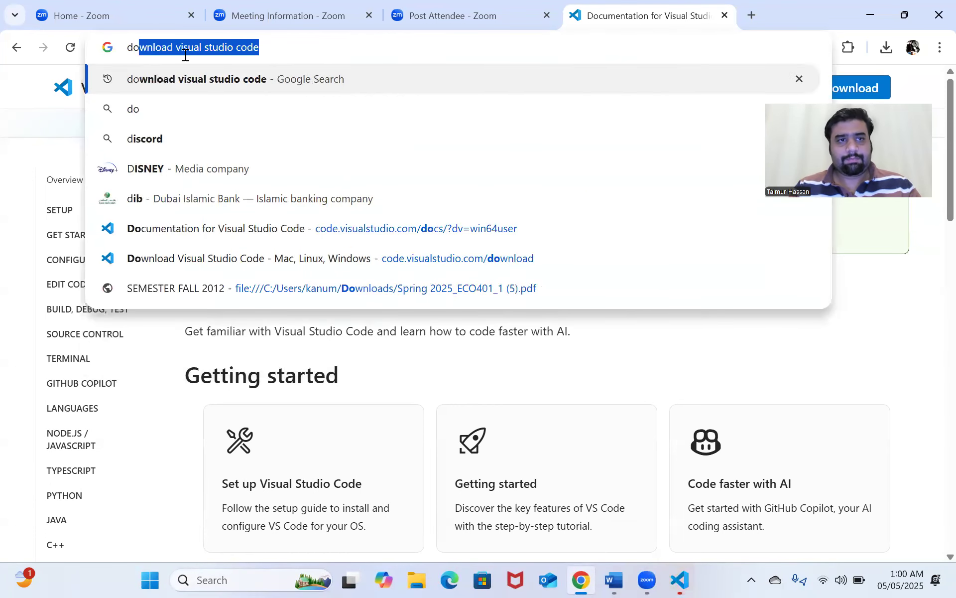
pyautogui.write('wnload nodejs')
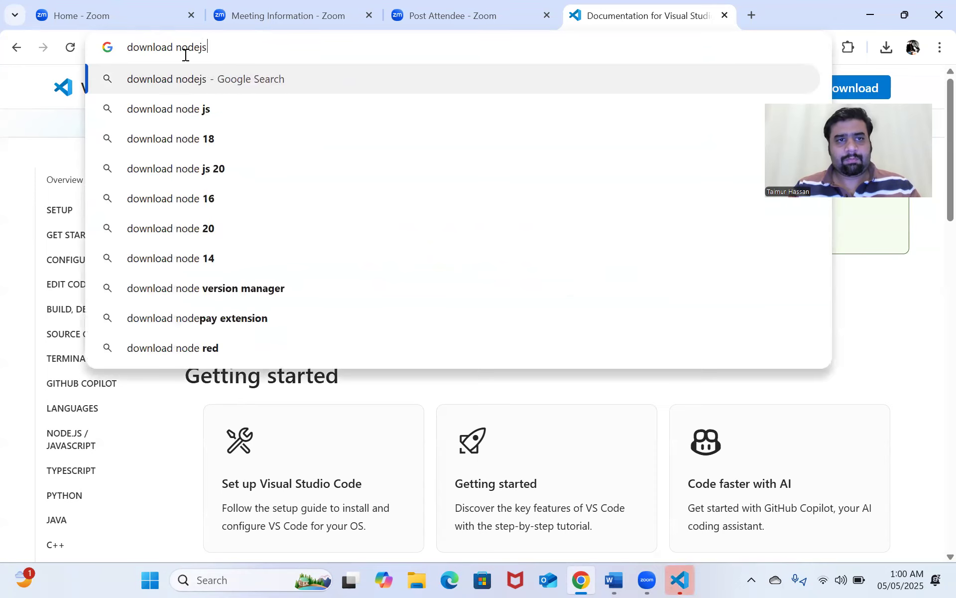
pyautogui.press('Return')
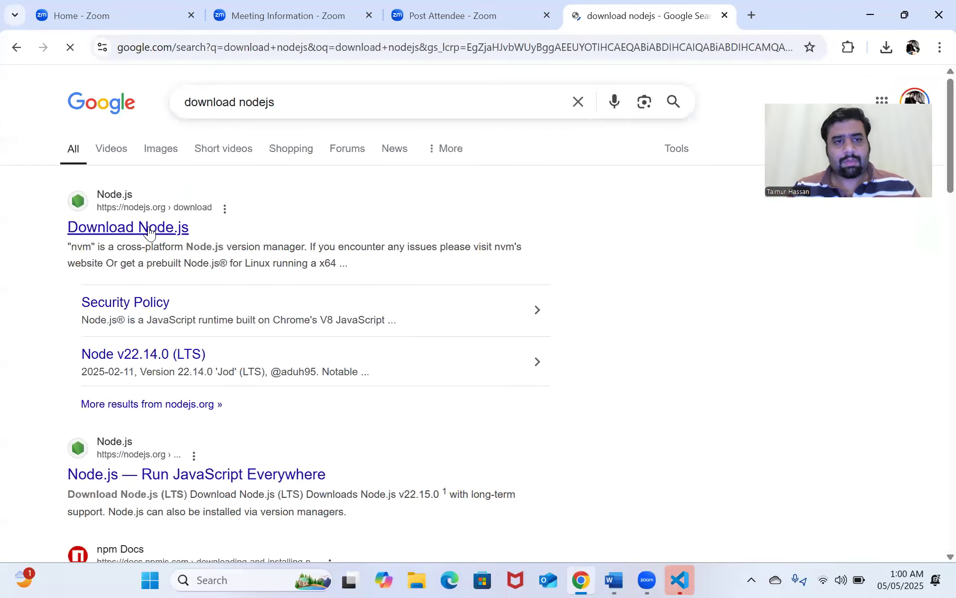
# - Download the Node.js v22.15.0 (LTS) Windows Installer (.msi) for x64 from nodejs.org and launch it
pyautogui.click(149, 226)
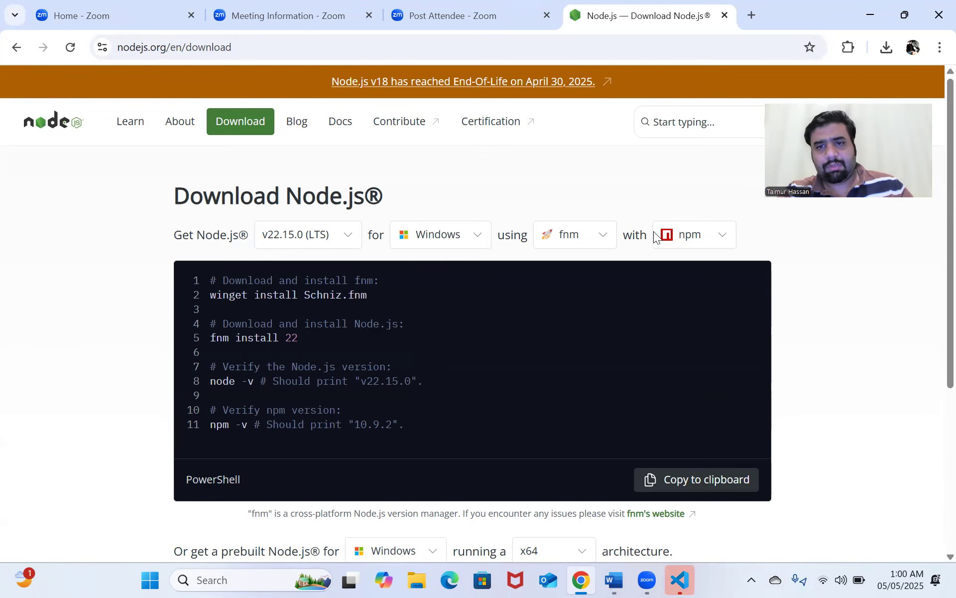
pyautogui.scroll(-2, 780, 435)
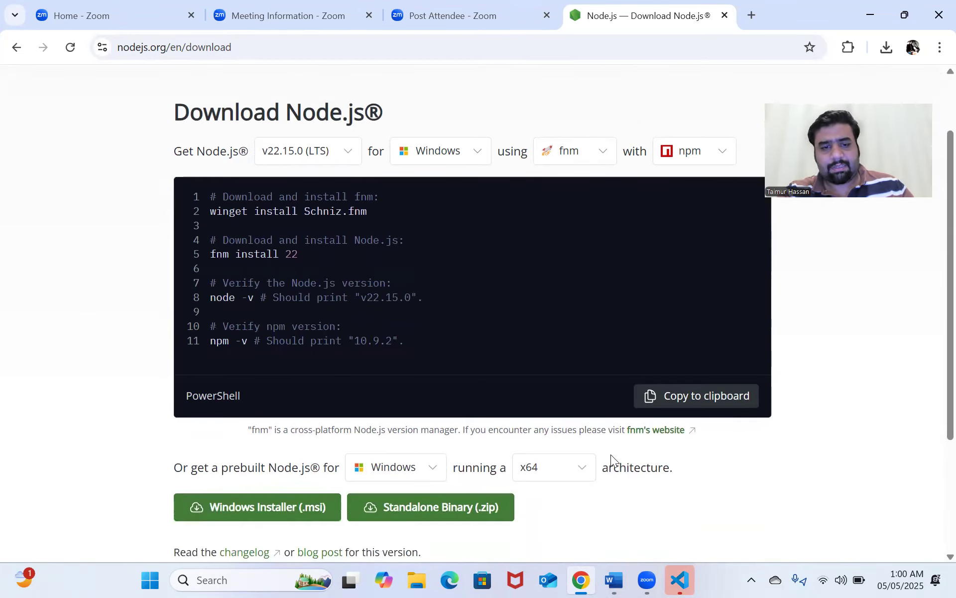
pyautogui.click(254, 515)
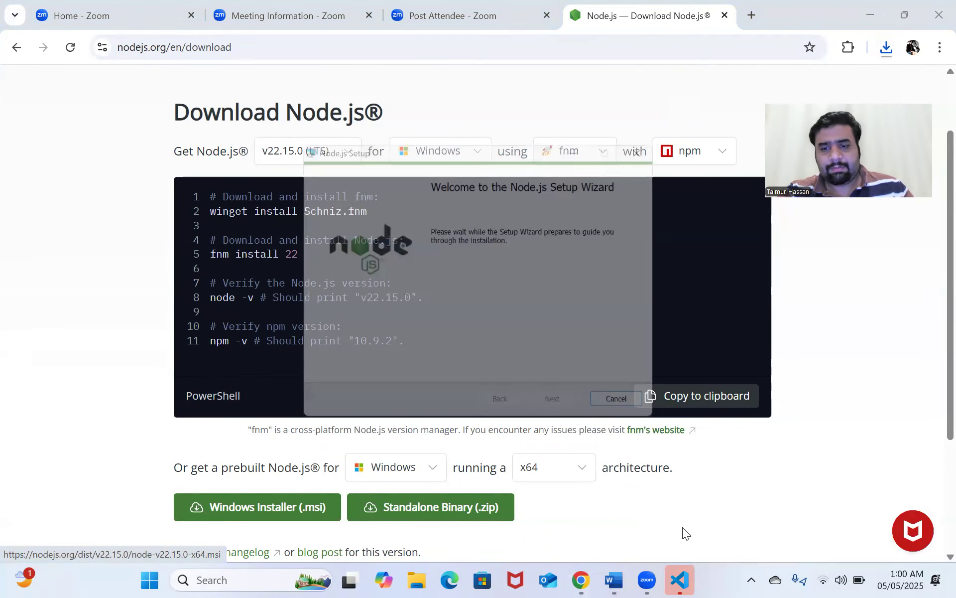
# - Accept the Node.js license terms, keep the default destination folder and features, leave the native module tools unselected, and start the installation
pyautogui.click(560, 411)
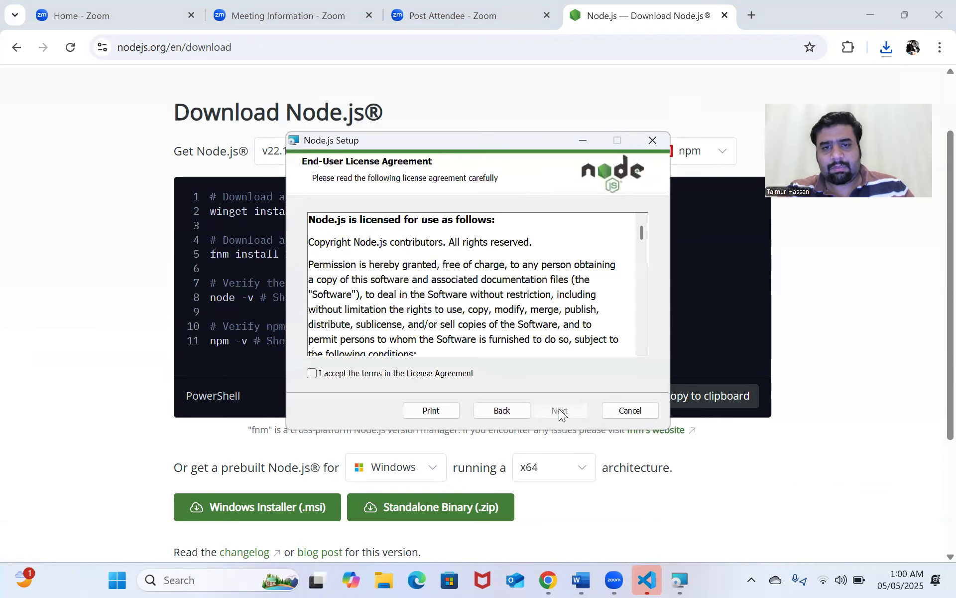
pyautogui.click(312, 373)
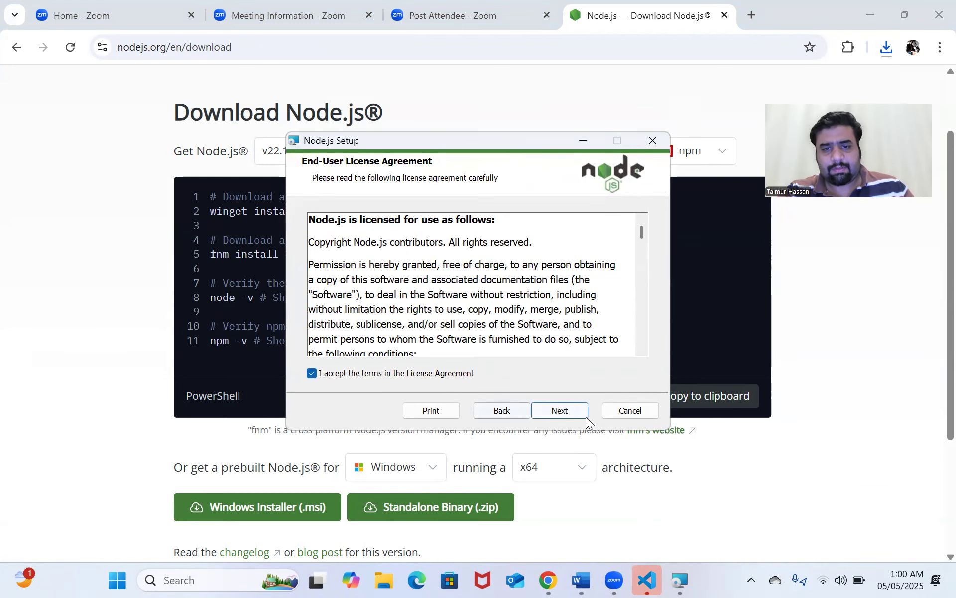
pyautogui.click(560, 411)
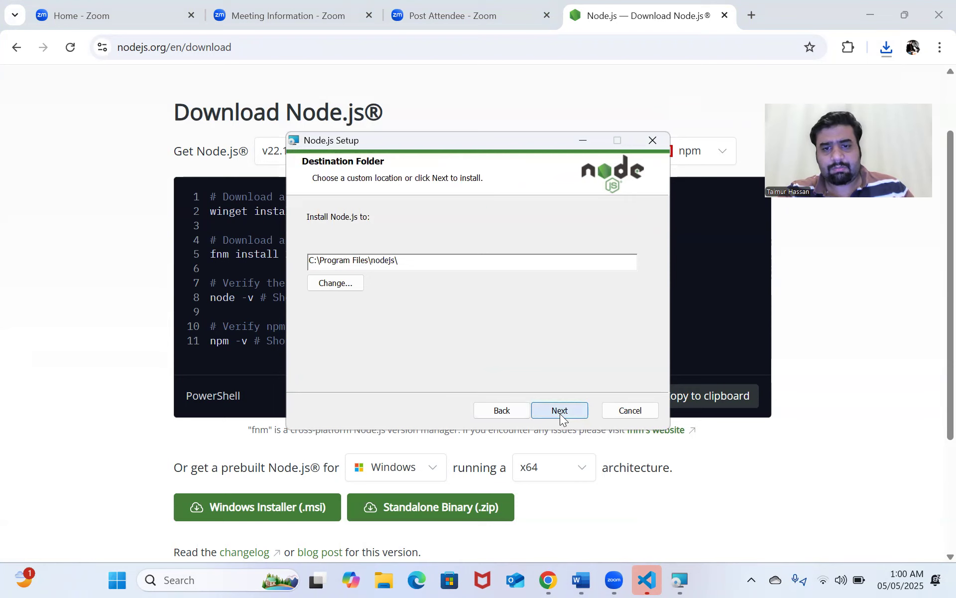
pyautogui.click(559, 411)
pyautogui.click(560, 412)
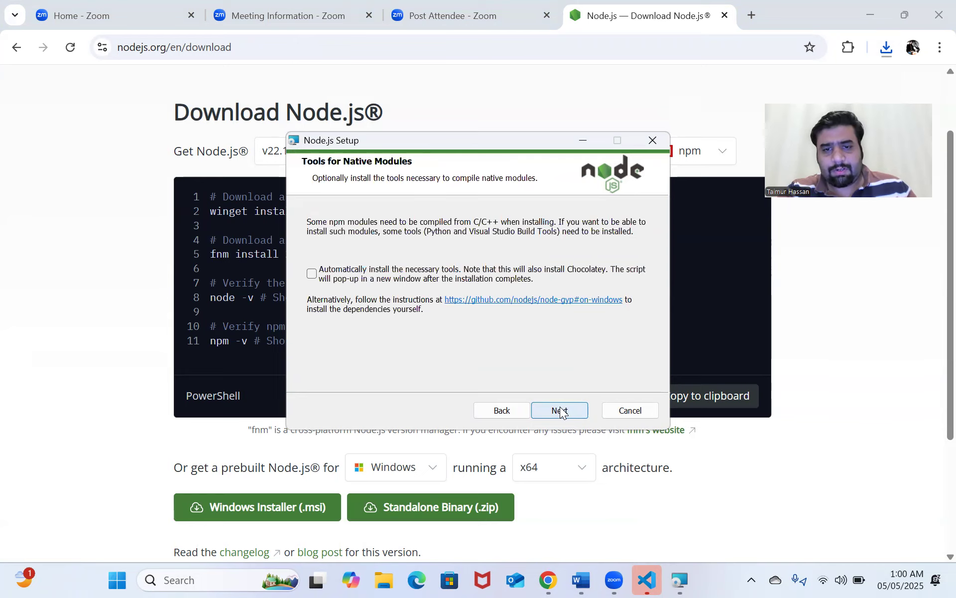
pyautogui.click(560, 410)
pyautogui.click(560, 409)
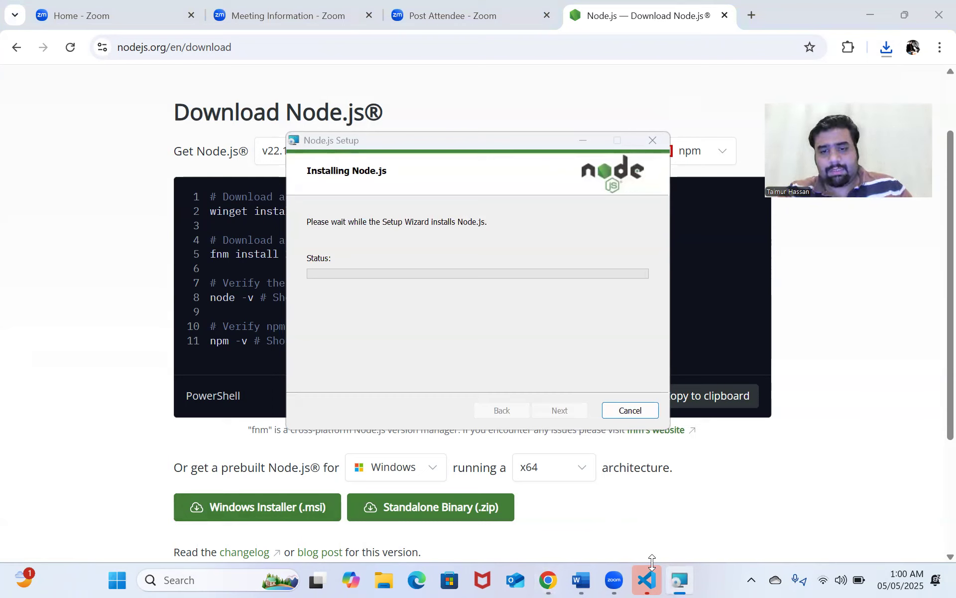
# - Pin Visual Studio Code to the taskbar and finish the Node.js setup wizard
pyautogui.rightClick(648, 579)
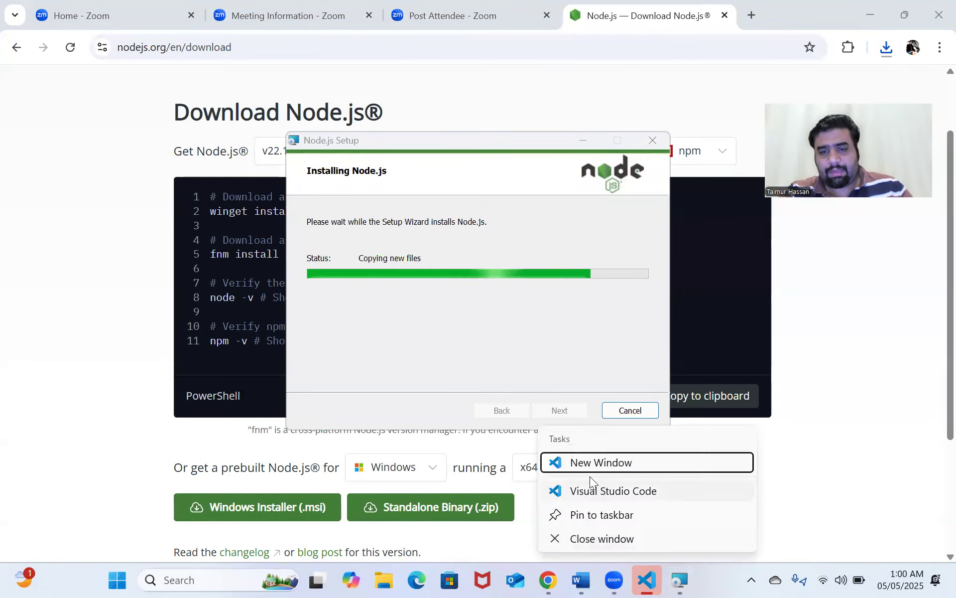
pyautogui.click(598, 518)
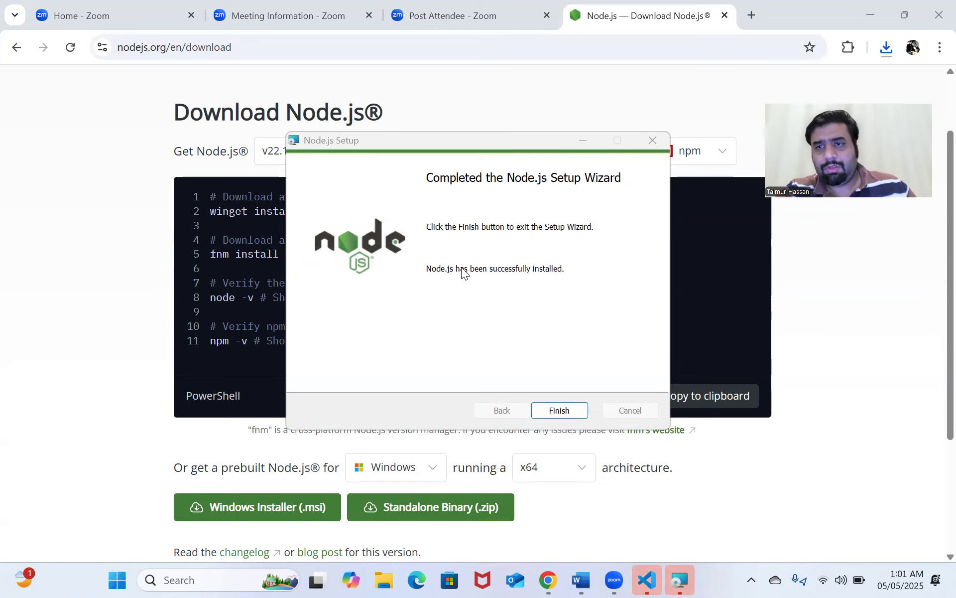
pyautogui.click(556, 411)
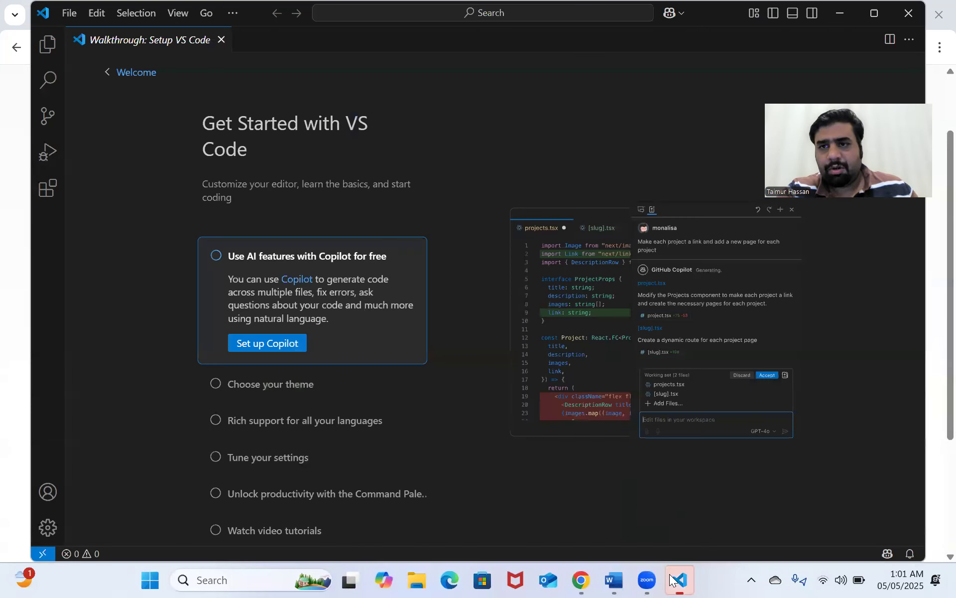
# - Switch to Visual Studio Code and mark the "Use AI features with Copilot for free" walkthrough item as complete
pyautogui.click(672, 579)
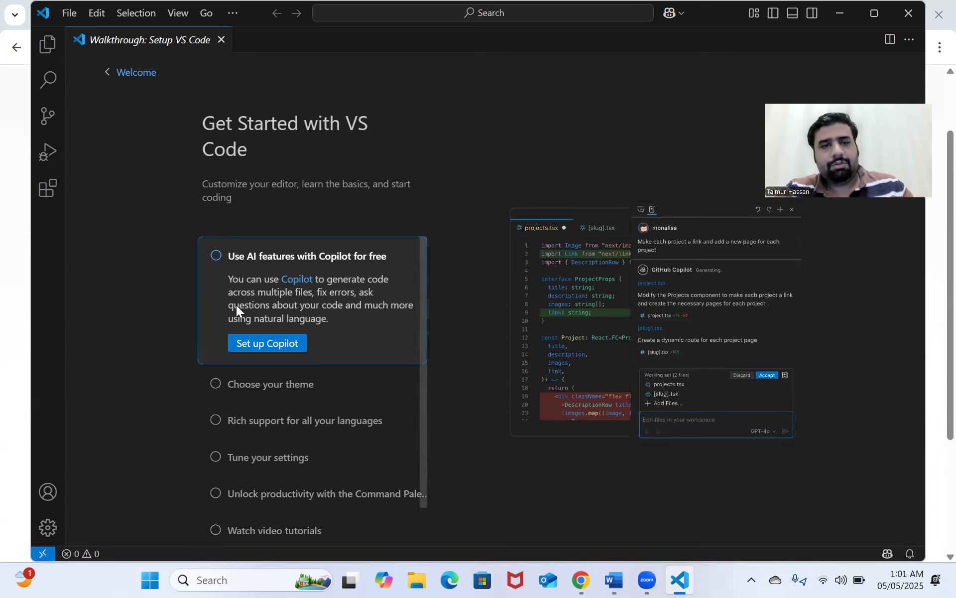
pyautogui.click(213, 255)
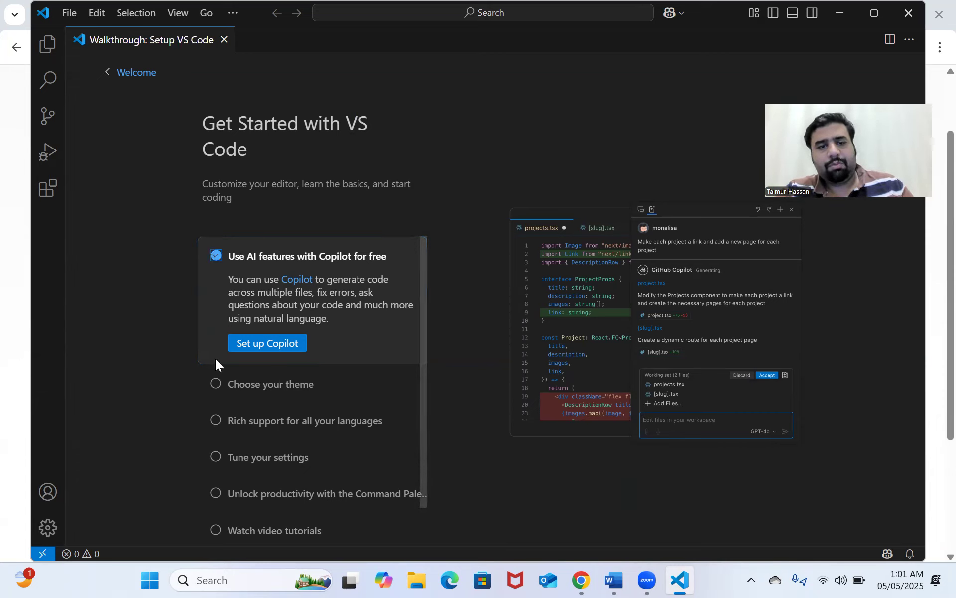
pyautogui.scroll(-1, 266, 471)
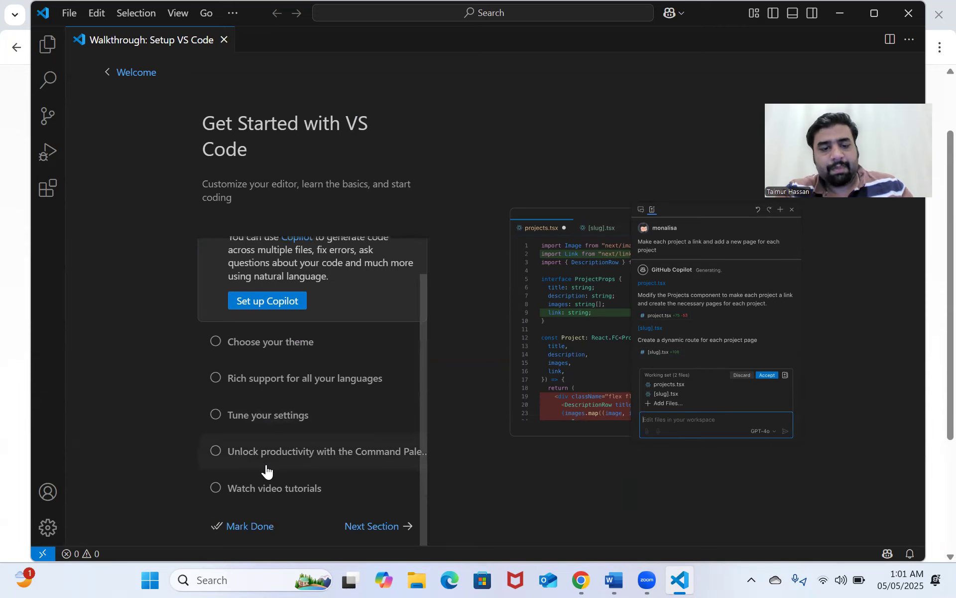
# - Mark the Get Started with VS Code walkthrough as done and open a new terminal in Visual Studio Code
pyautogui.click(254, 527)
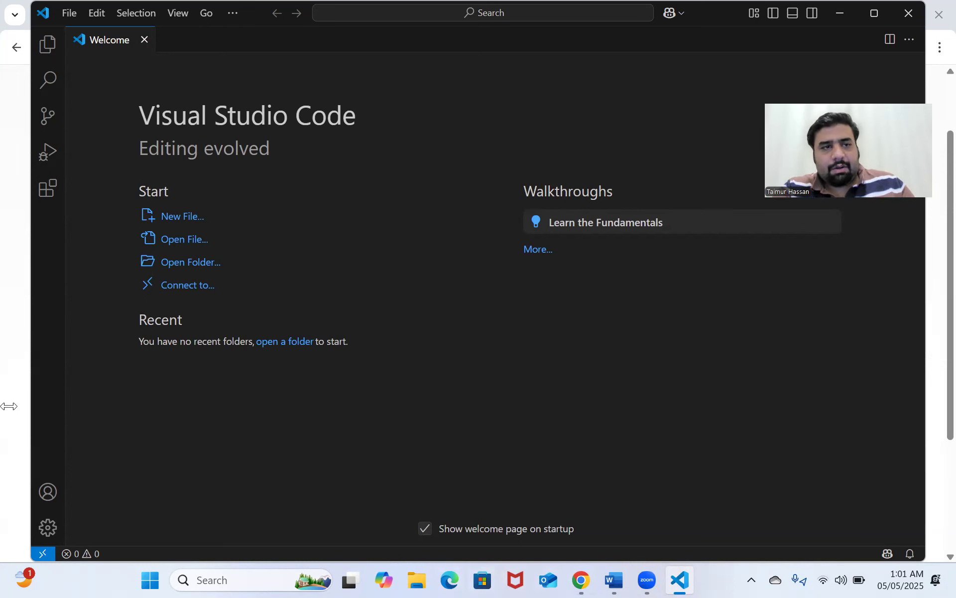
pyautogui.hotkey('alt', 'Tab')
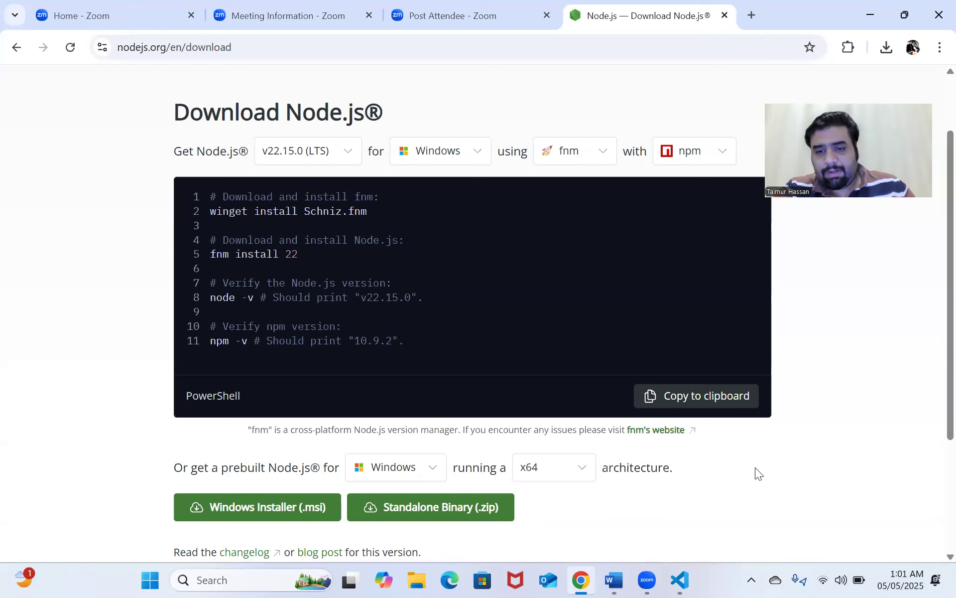
pyautogui.click(679, 579)
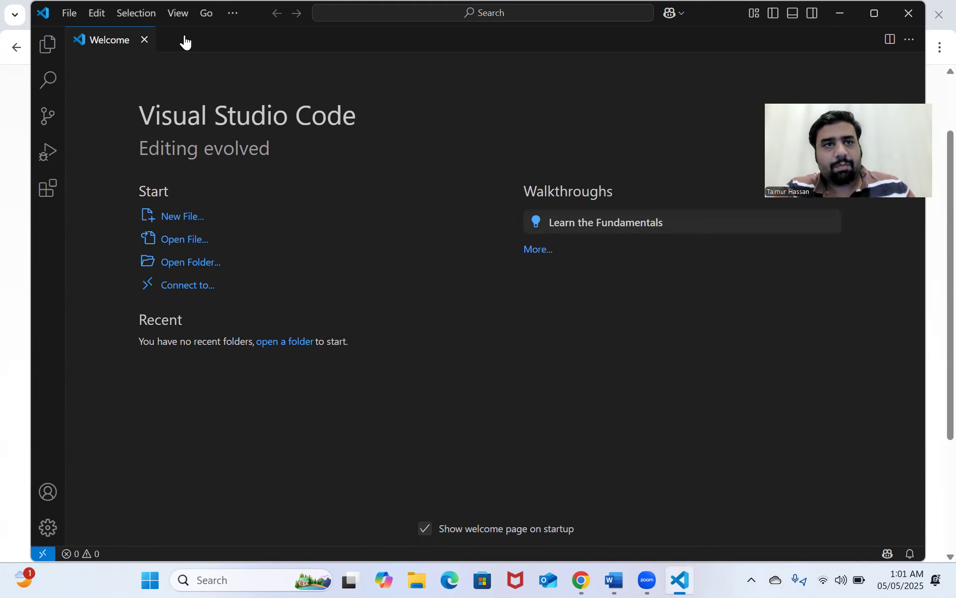
pyautogui.click(233, 13)
pyautogui.moveTo(287, 54)
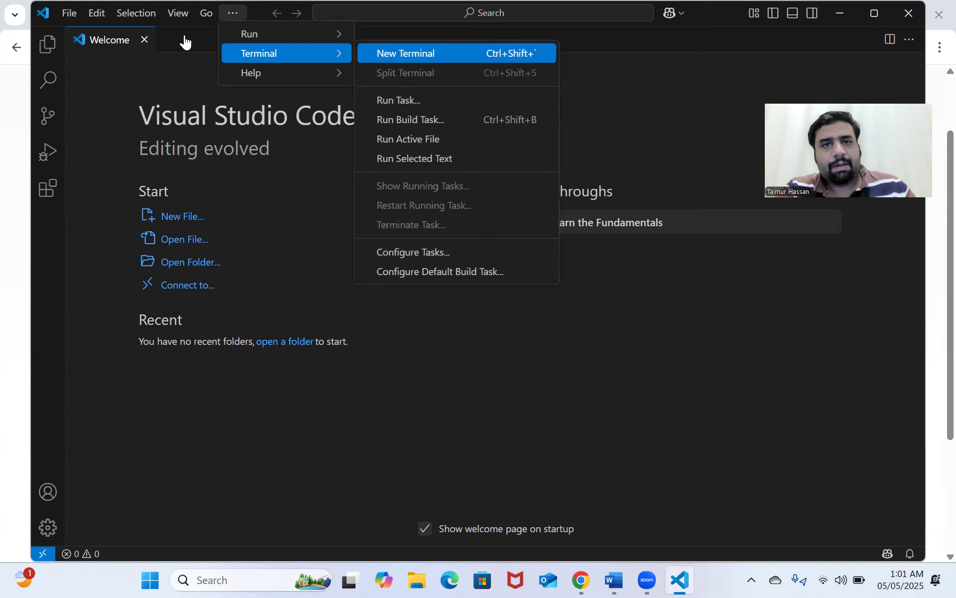
pyautogui.press('Return')
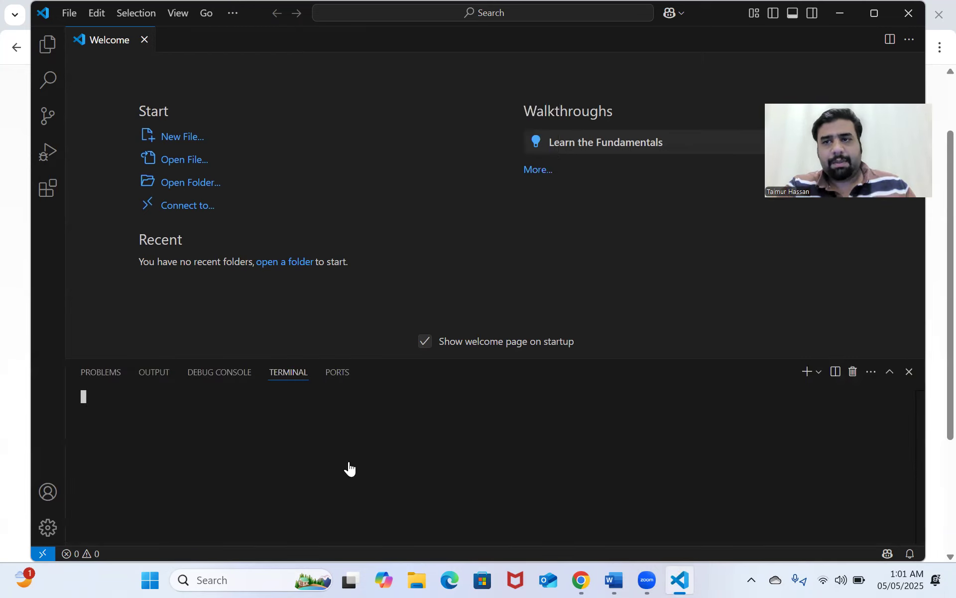
# - Check the Node.js and npm versions in the integrated terminal with node -v and npm -v
pyautogui.write('node -v')
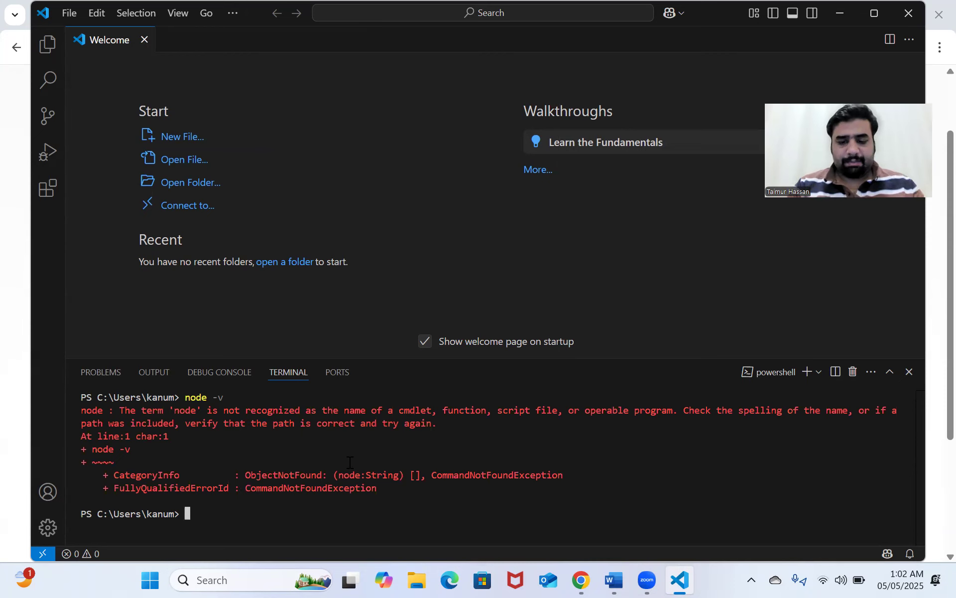
pyautogui.write('npm -v')
pyautogui.press('Return')
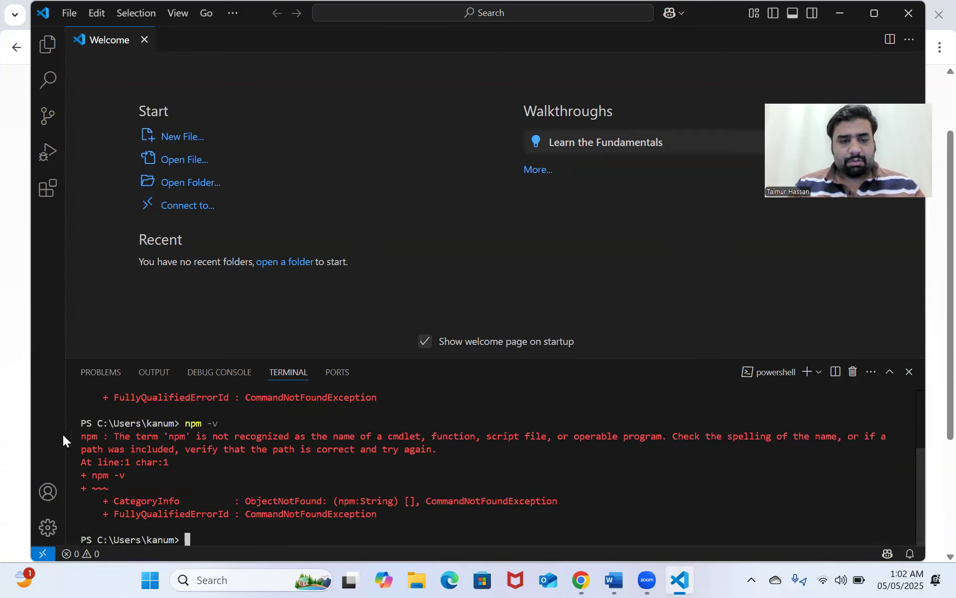
pyautogui.click(7, 369)
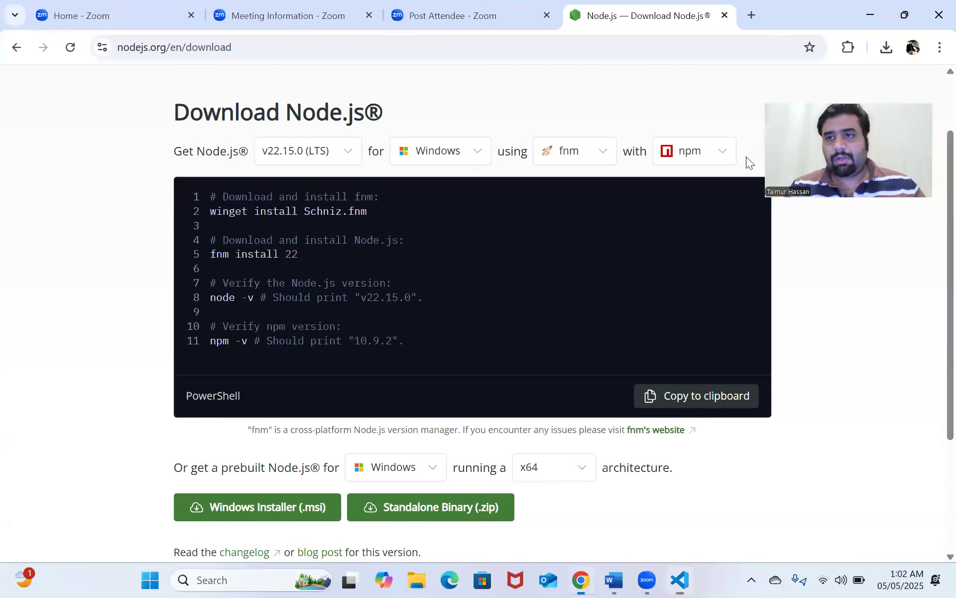
pyautogui.moveTo(667, 579)
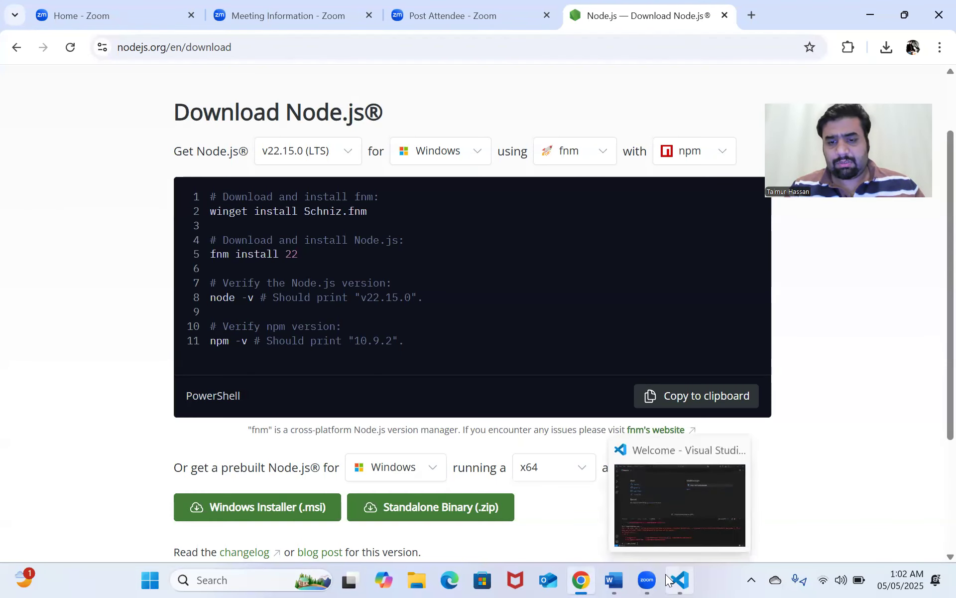
pyautogui.click(885, 46)
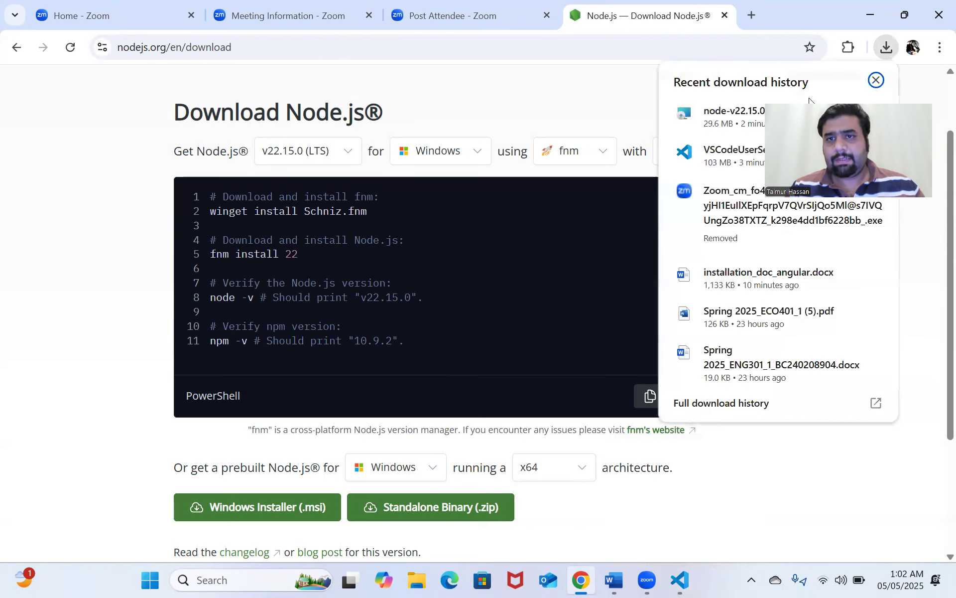
pyautogui.click(434, 327)
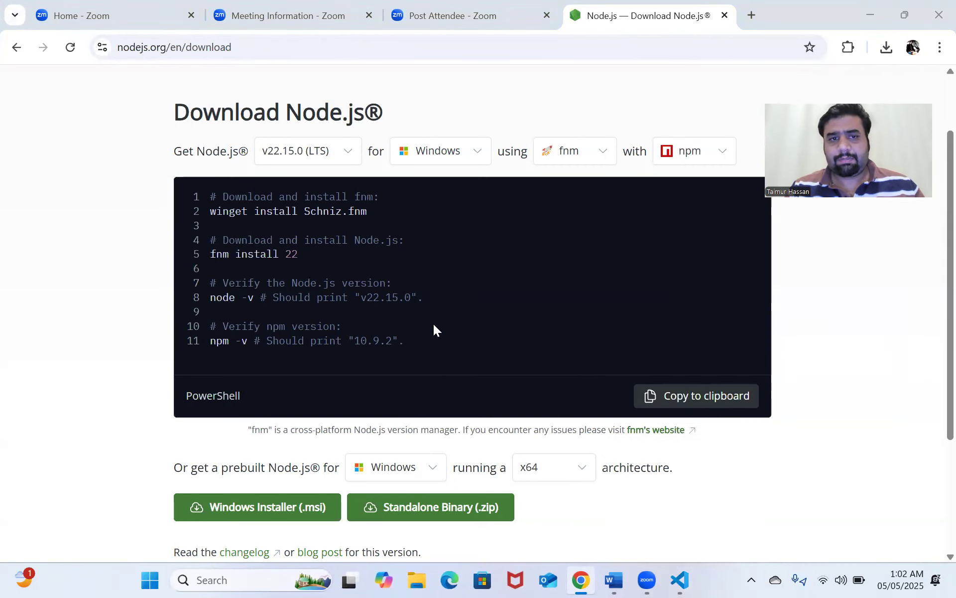
pyautogui.click(564, 413)
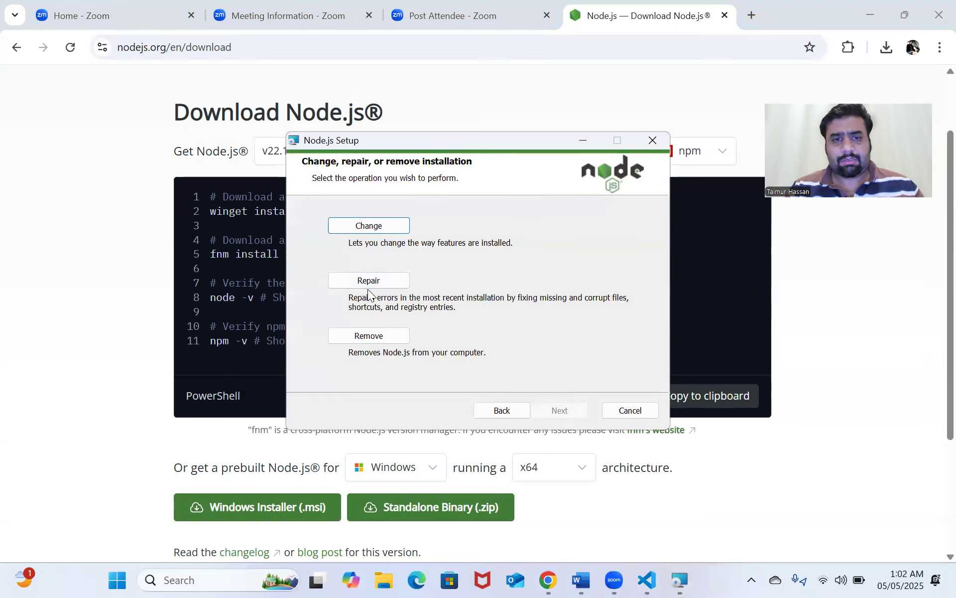
pyautogui.click(628, 413)
pyautogui.click(431, 311)
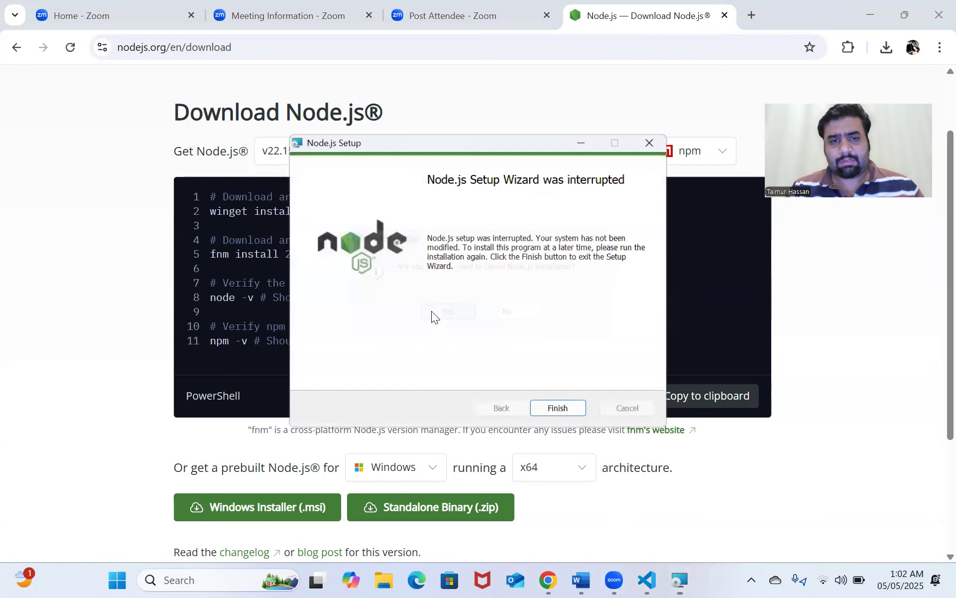
pyautogui.click(559, 410)
# - Switch to Visual Studio Code and close it
pyautogui.click(694, 579)
pyautogui.click(696, 579)
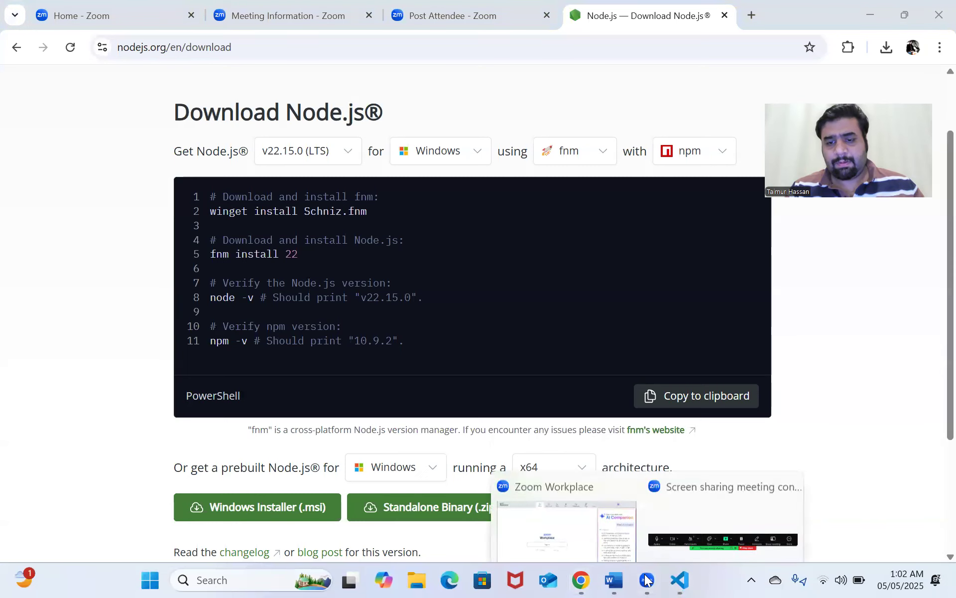
pyautogui.click(678, 580)
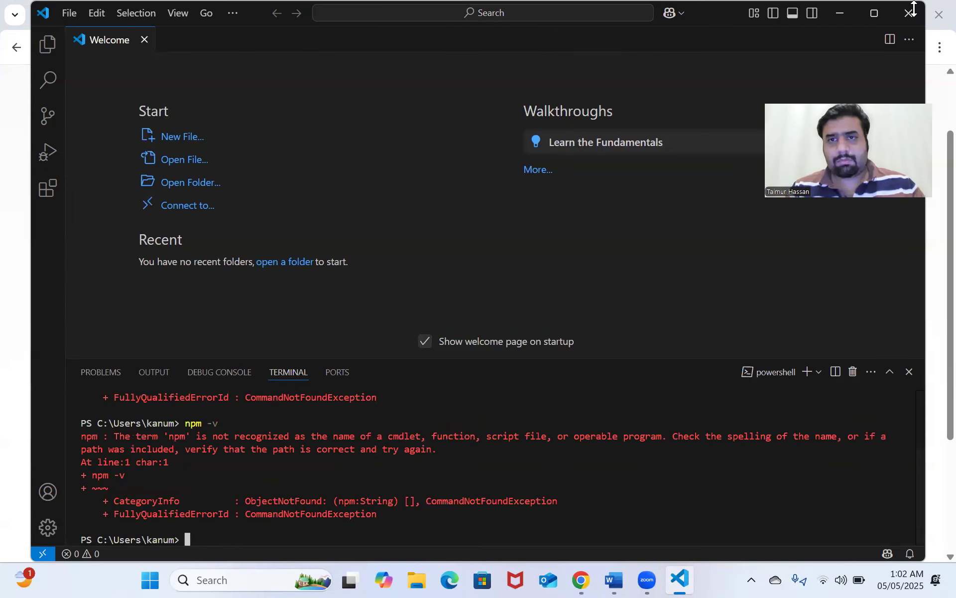
pyautogui.click(912, 11)
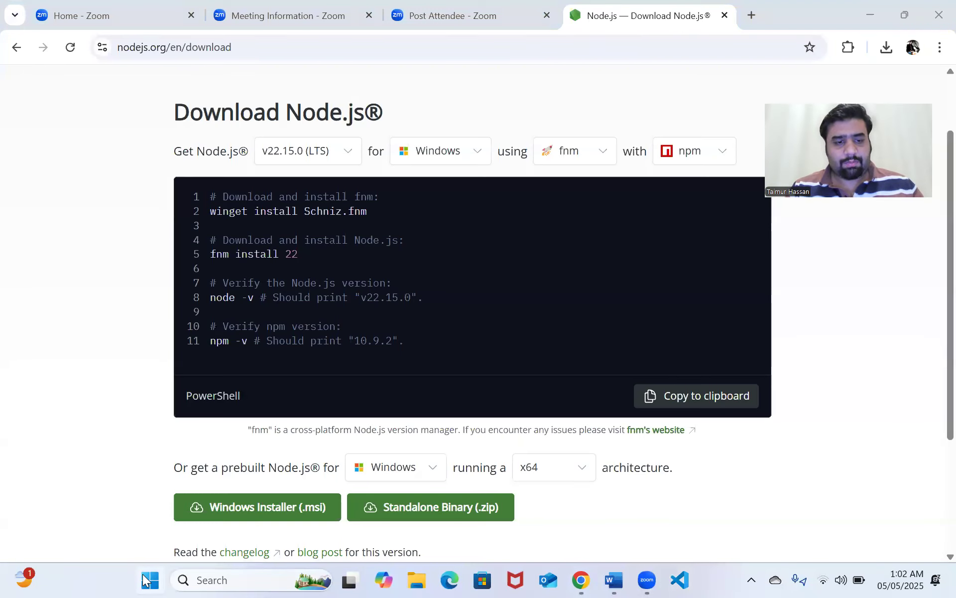
# - Search Windows for "cm" and open Command Prompt
pyautogui.click(145, 579)
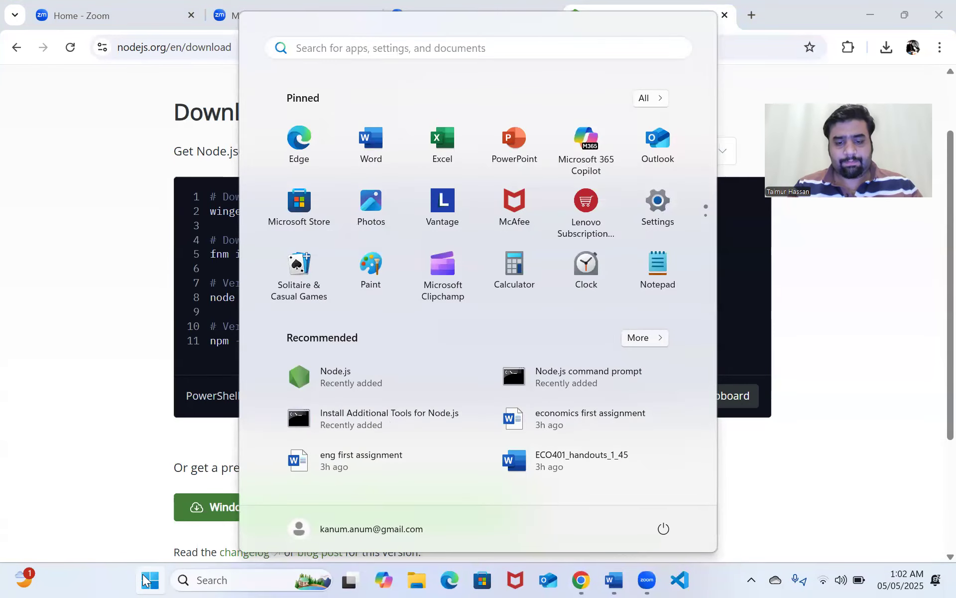
pyautogui.write('comm')
pyautogui.press('BackSpace')
pyautogui.press('BackSpace')
pyautogui.press('BackSpace')
pyautogui.write('m')
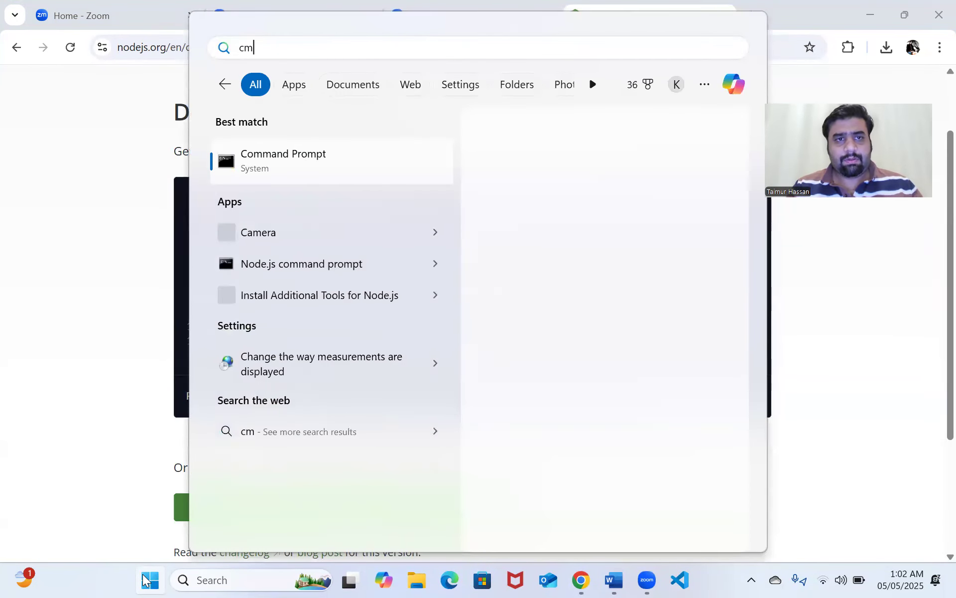
pyautogui.click(286, 173)
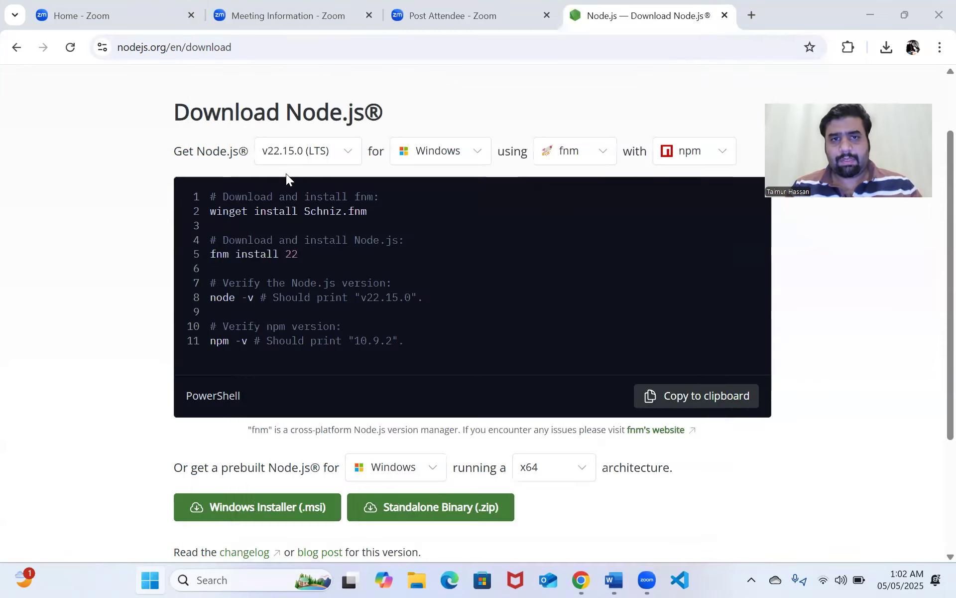
# - Run node -v and npm -v in Command Prompt to check both versions, and close the window
pyautogui.write('node -v')
pyautogui.press('Return')
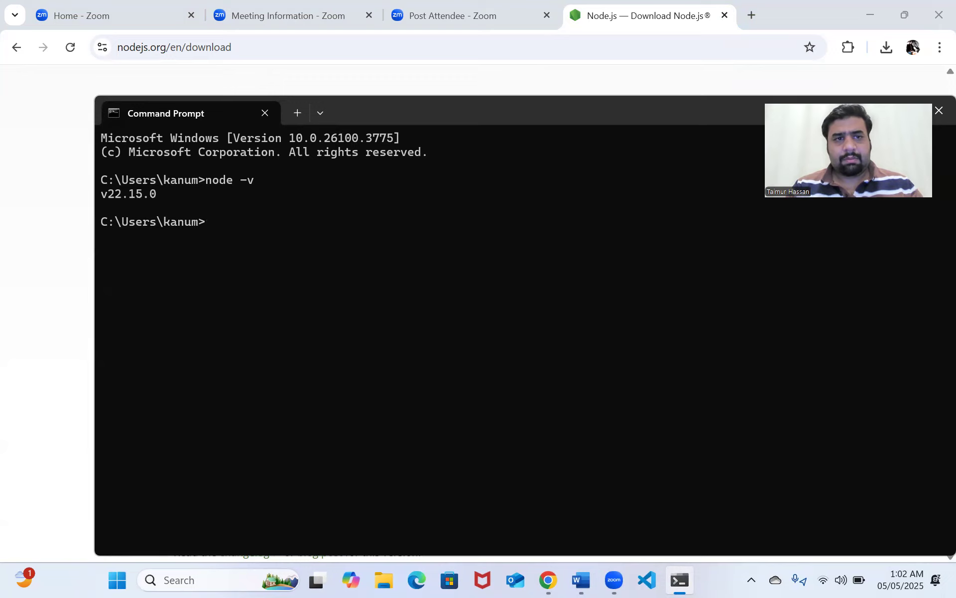
pyautogui.write('npm -v')
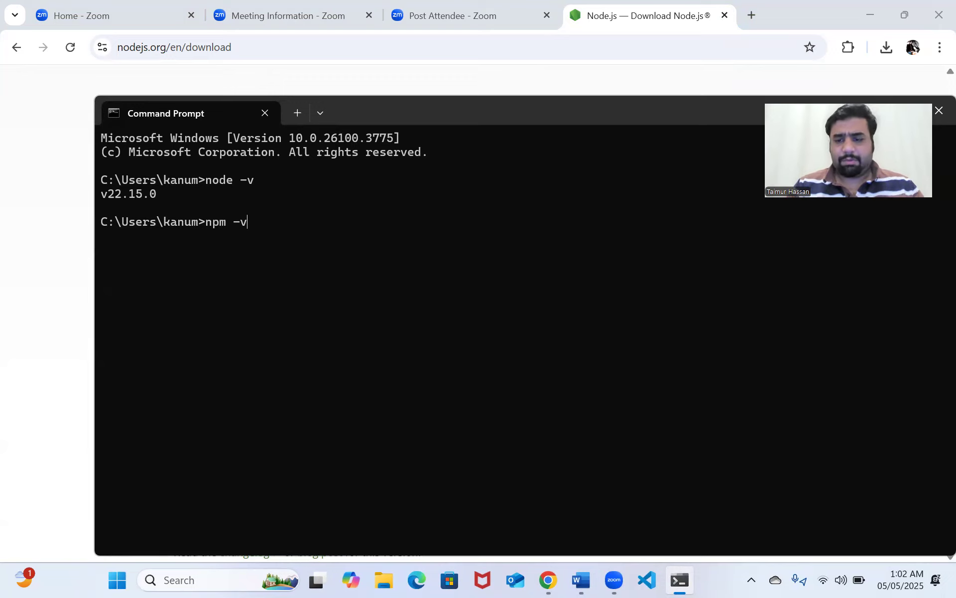
pyautogui.press('Return')
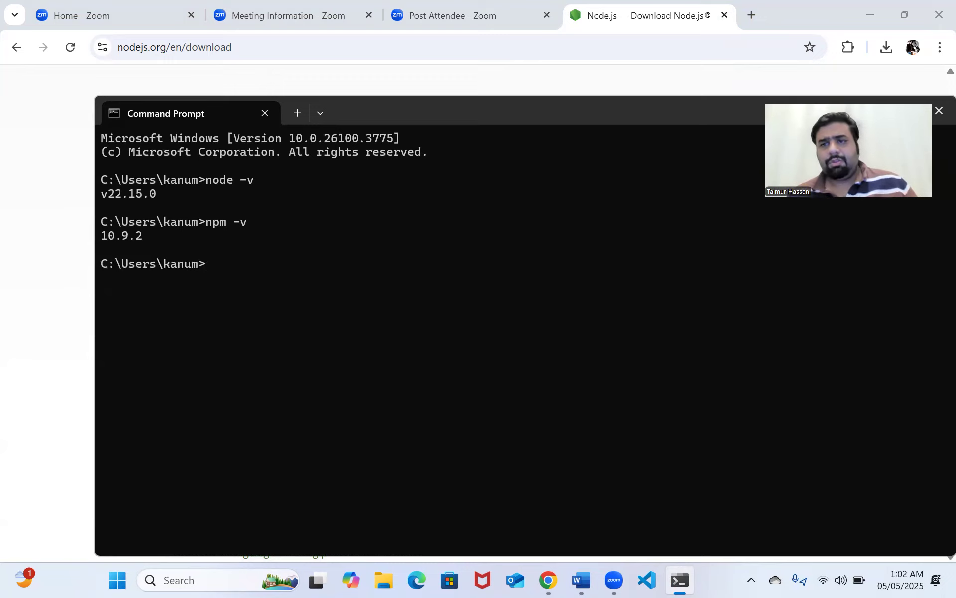
pyautogui.click(934, 112)
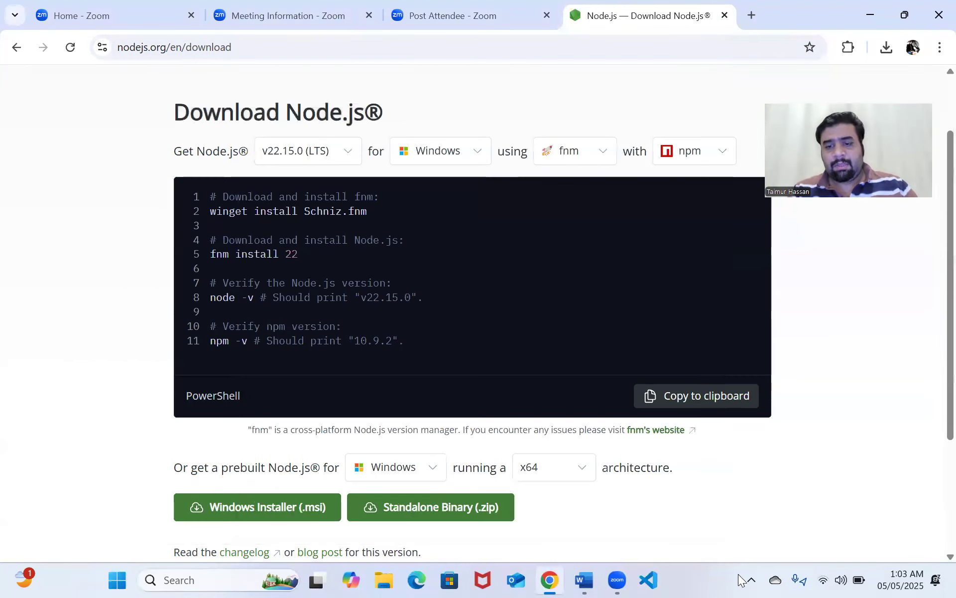
# - Reopen Visual Studio Code and run node -v and npm -v in its PowerShell terminal
pyautogui.click(680, 580)
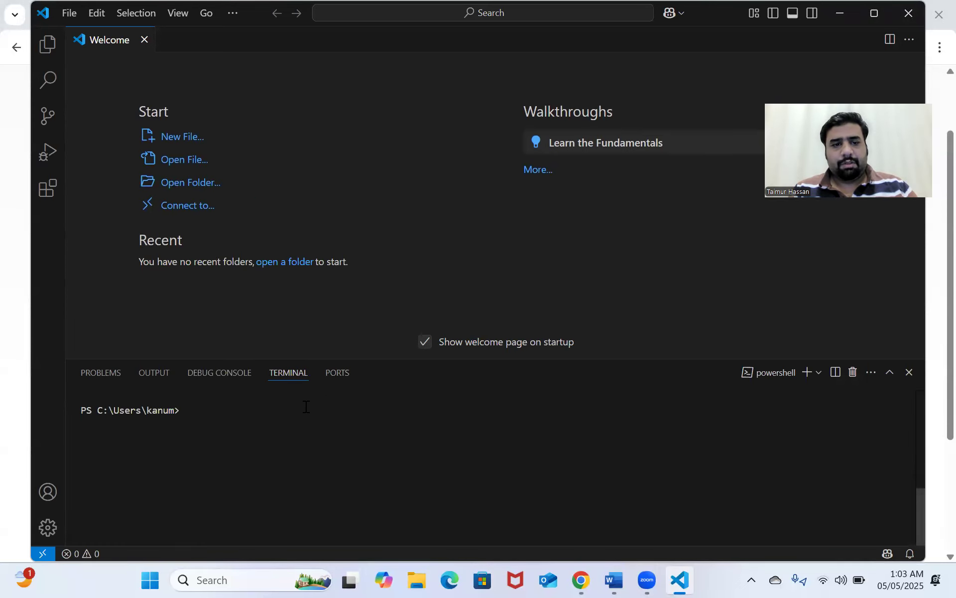
pyautogui.write('node -v')
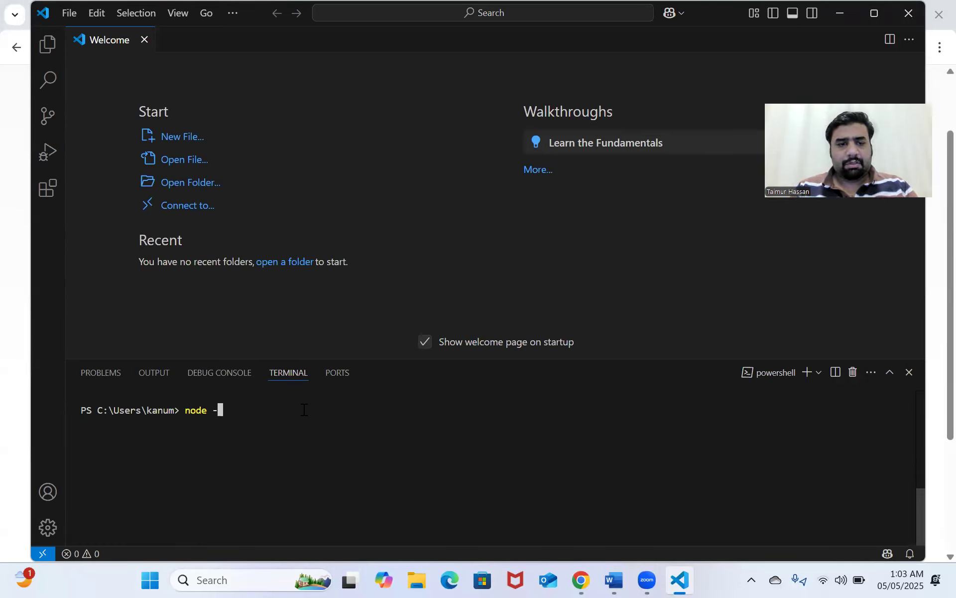
pyautogui.press('Return')
pyautogui.write('npm -v')
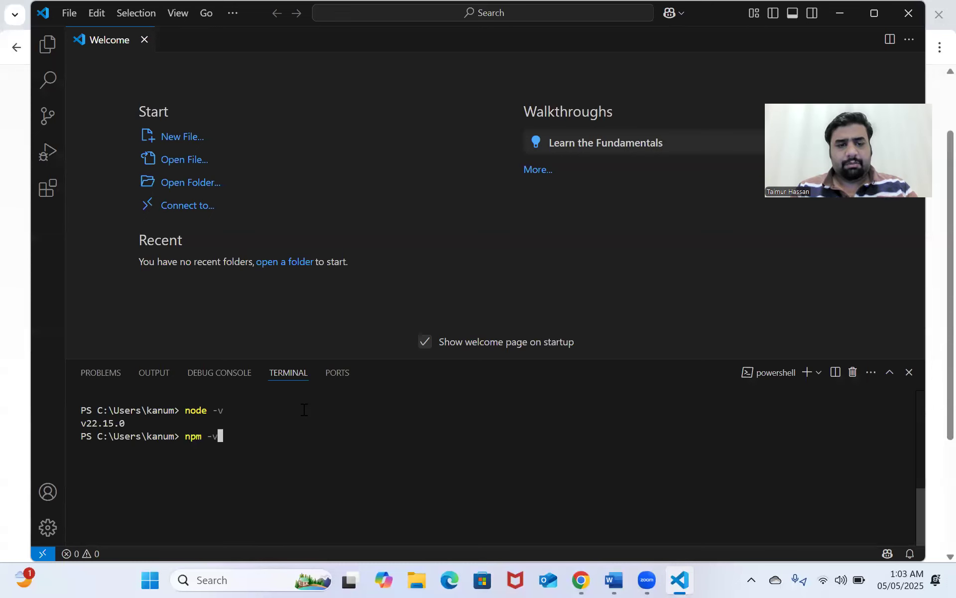
pyautogui.press('Return')
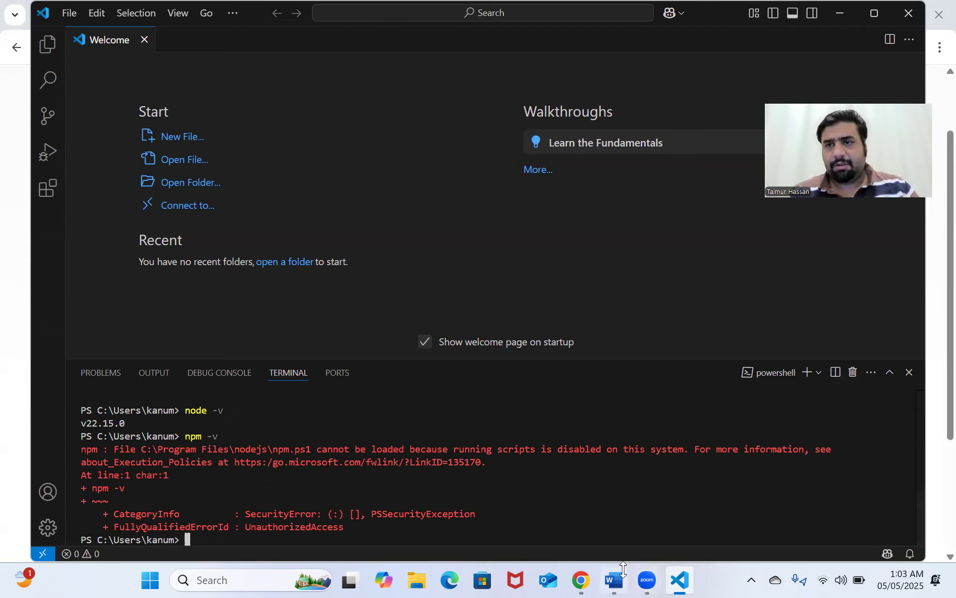
# - Read the Angular CLI installation instructions for Windows users in the Word document, check the Visual Studio Code terminal error, and minimize the editor
pyautogui.moveTo(584, 578)
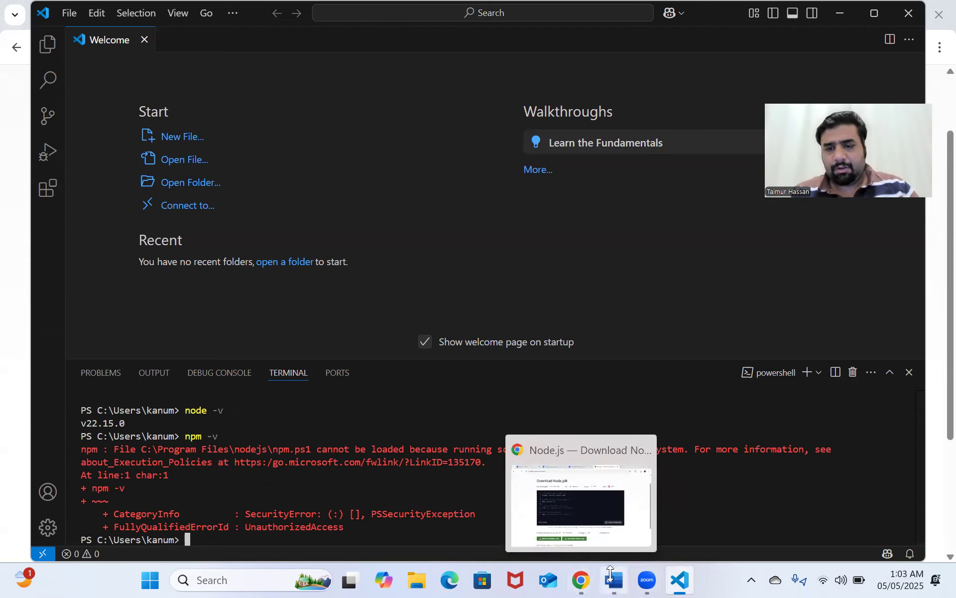
pyautogui.click(614, 580)
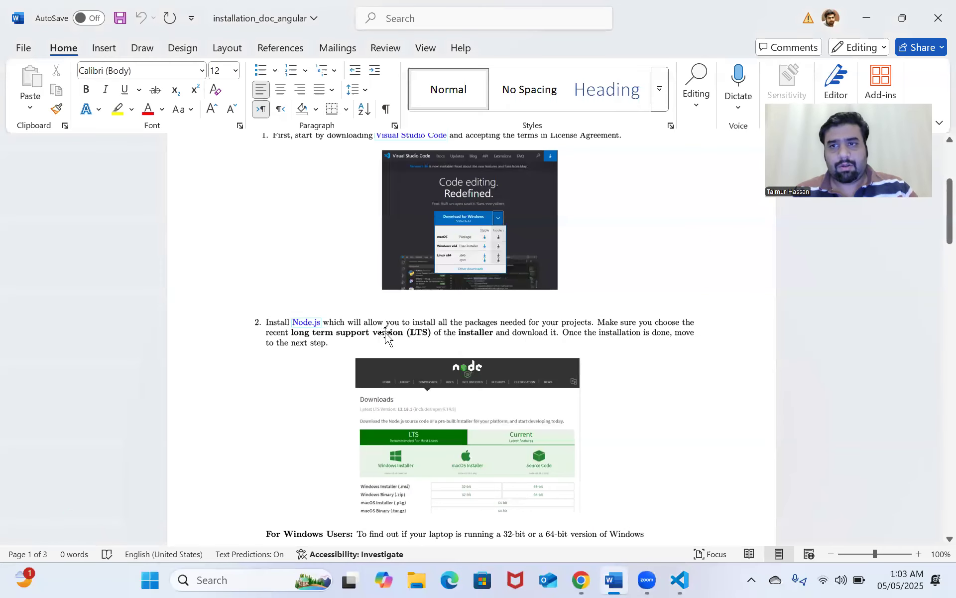
pyautogui.scroll(-10, 386, 334)
pyautogui.scroll(-8, 385, 334)
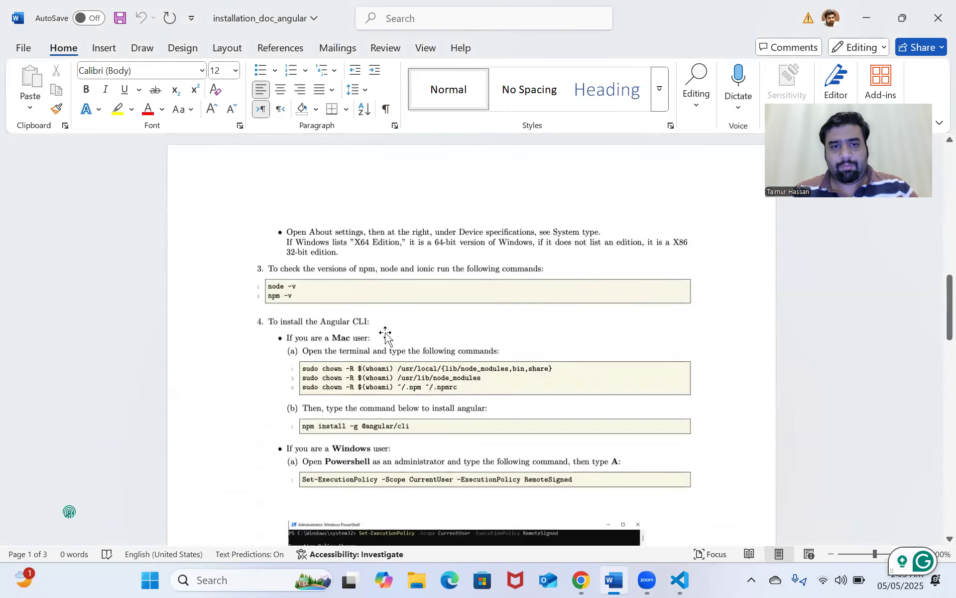
pyautogui.scroll(-3, 385, 334)
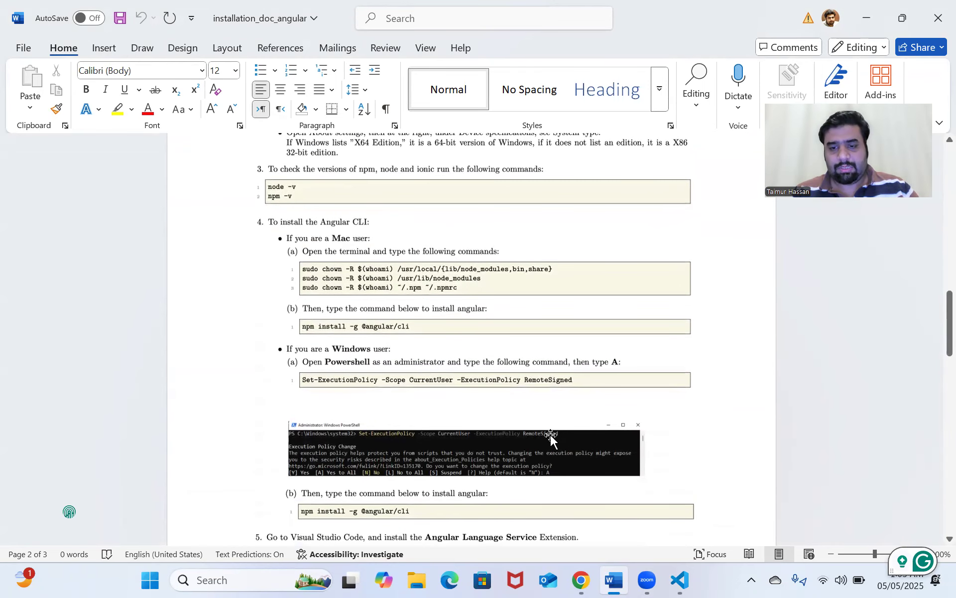
pyautogui.click(675, 578)
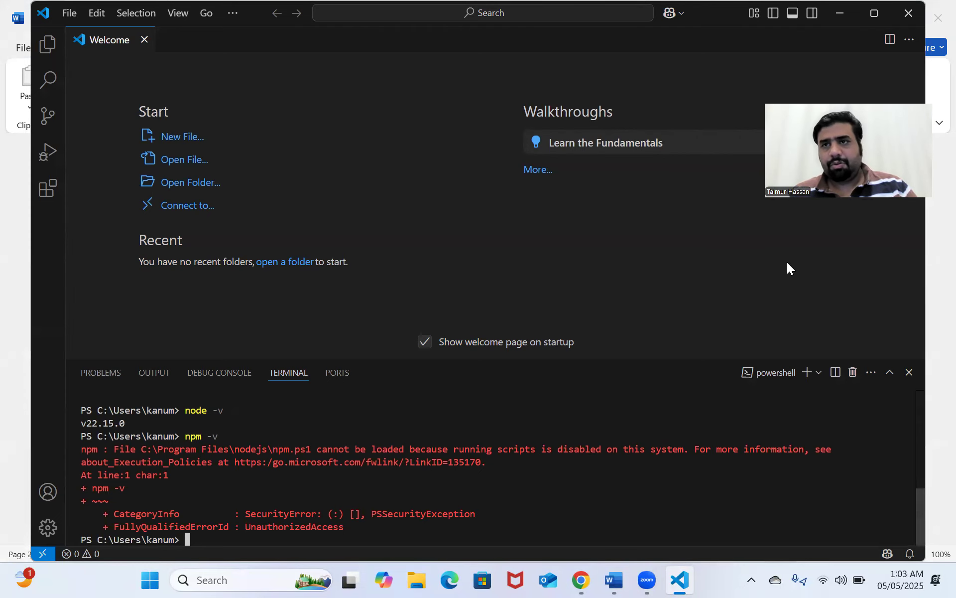
pyautogui.click(837, 15)
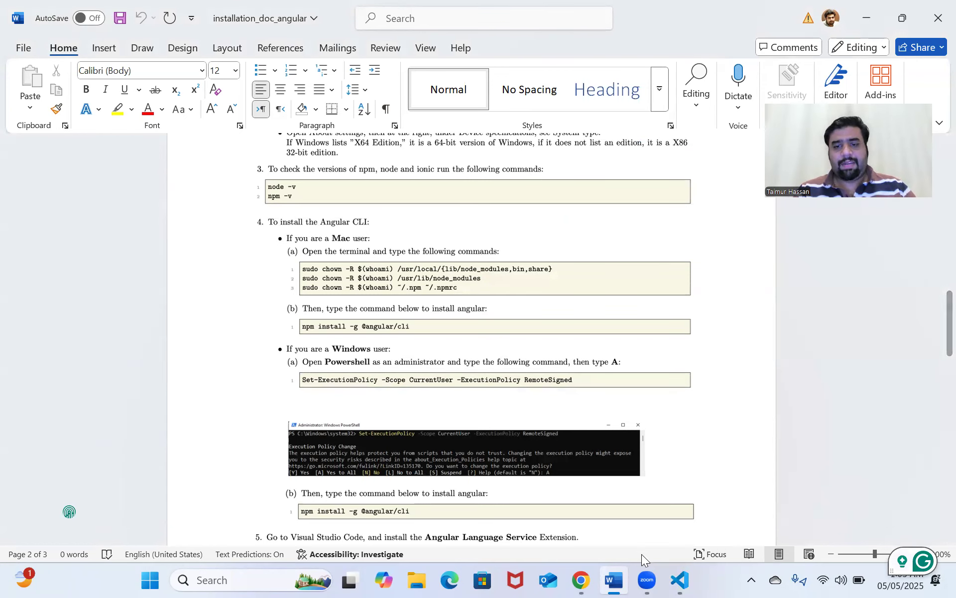
# - Search Windows for "powersh" and open Windows PowerShell
pyautogui.click(142, 580)
pyautogui.write('powerah')
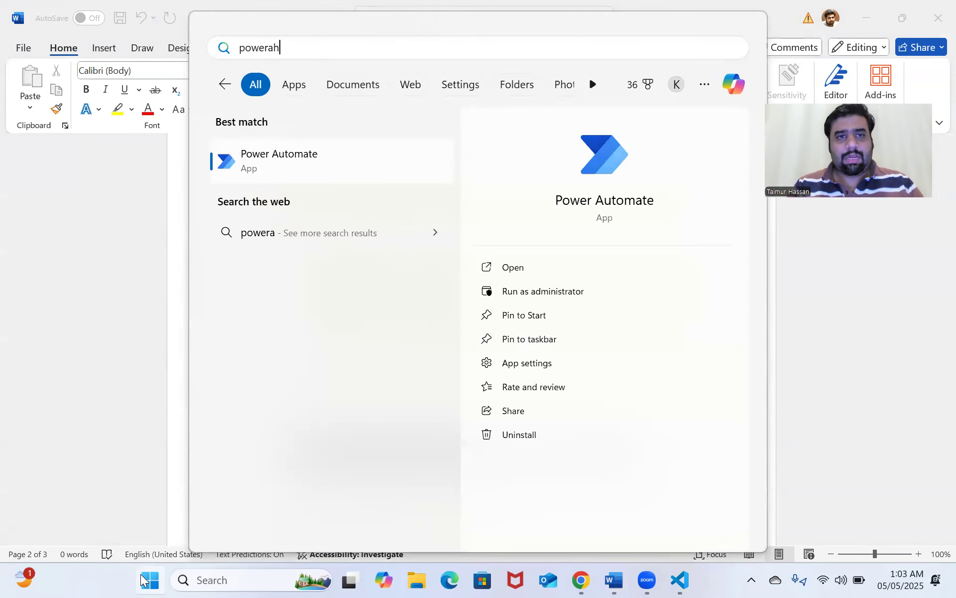
pyautogui.press('BackSpace')
pyautogui.press('BackSpace')
pyautogui.write('sh')
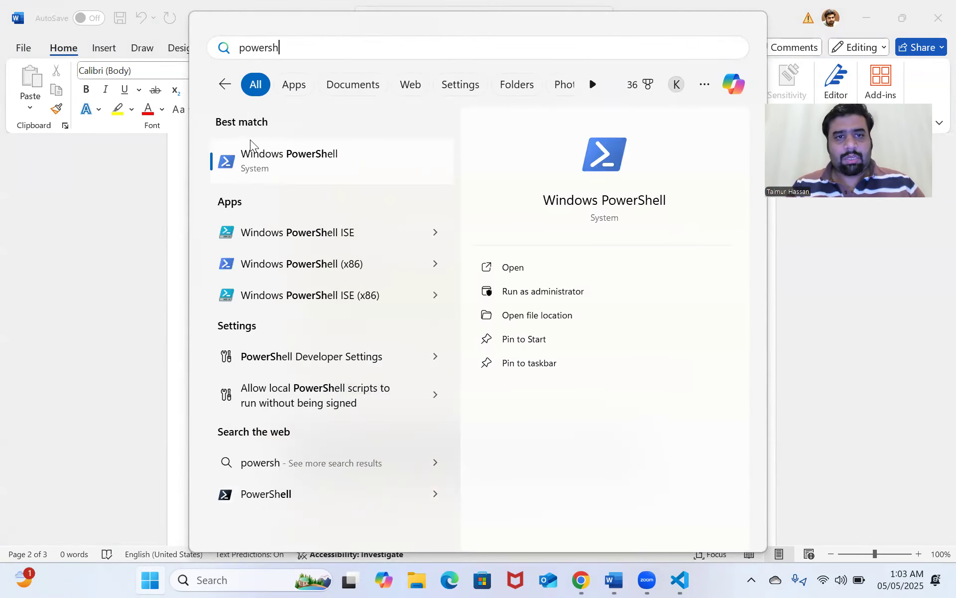
pyautogui.click(304, 162)
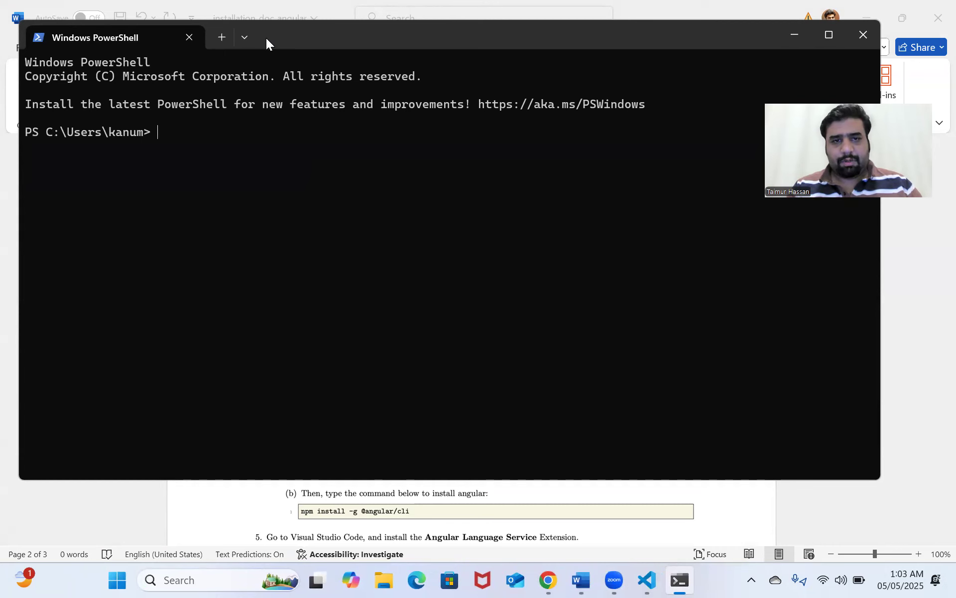
# - Arrange the PowerShell window and the Word installation document side by side, with the document zoomed to 130%
pyautogui.press('super+Right')
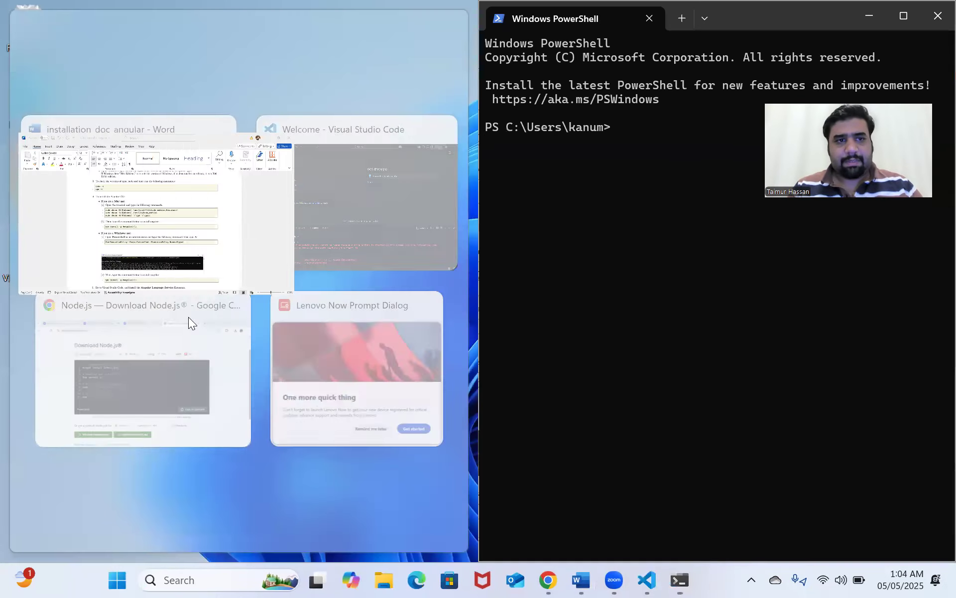
pyautogui.click(135, 214)
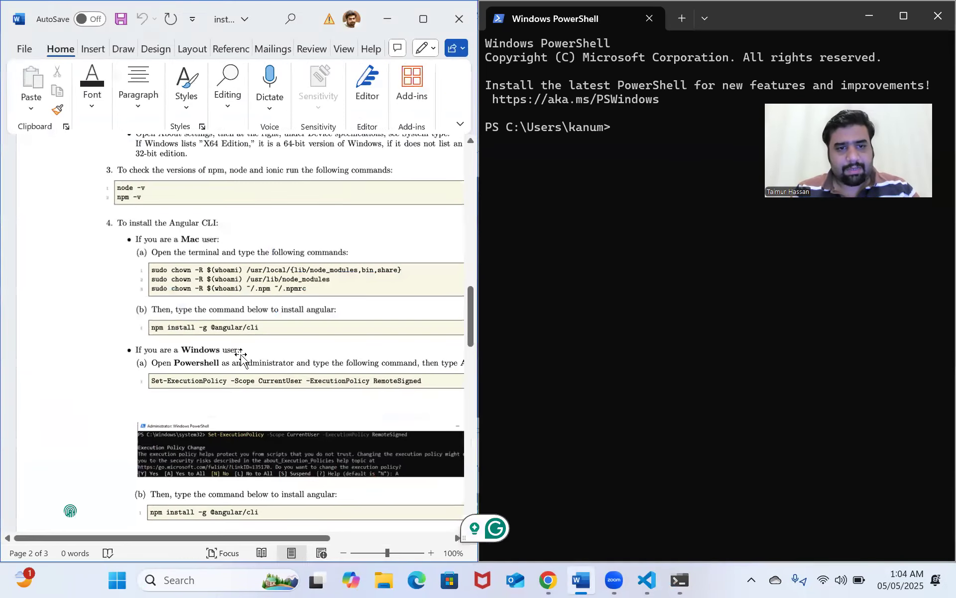
pyautogui.scroll(2, 243, 360)
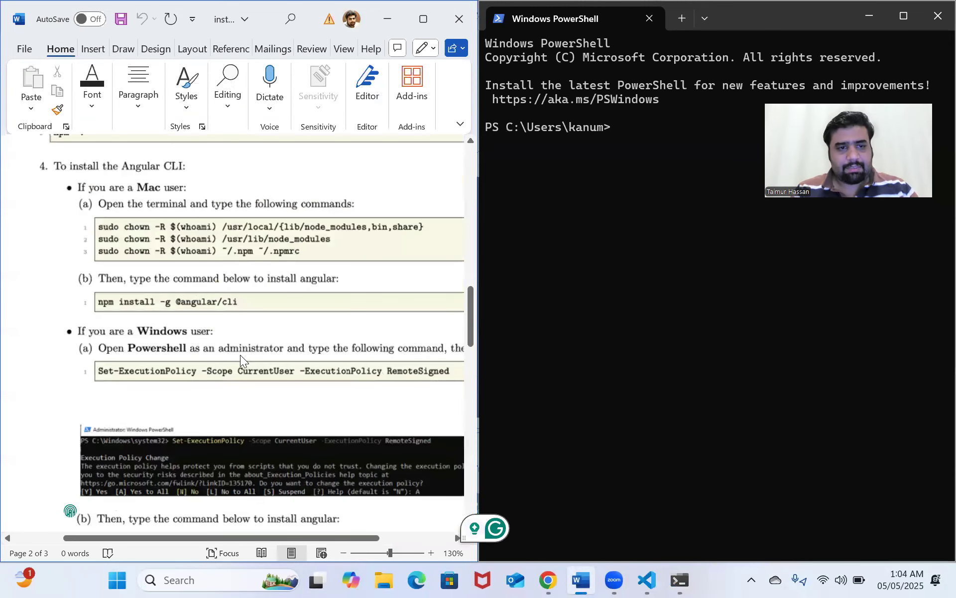
# - Try to run "Set -ExecutionPolicy -Scope CurrentUser -ExecutionPolicy RemoteSigned" in PowerShell
pyautogui.click(643, 272)
pyautogui.write('Ser')
pyautogui.write(' -Executio')
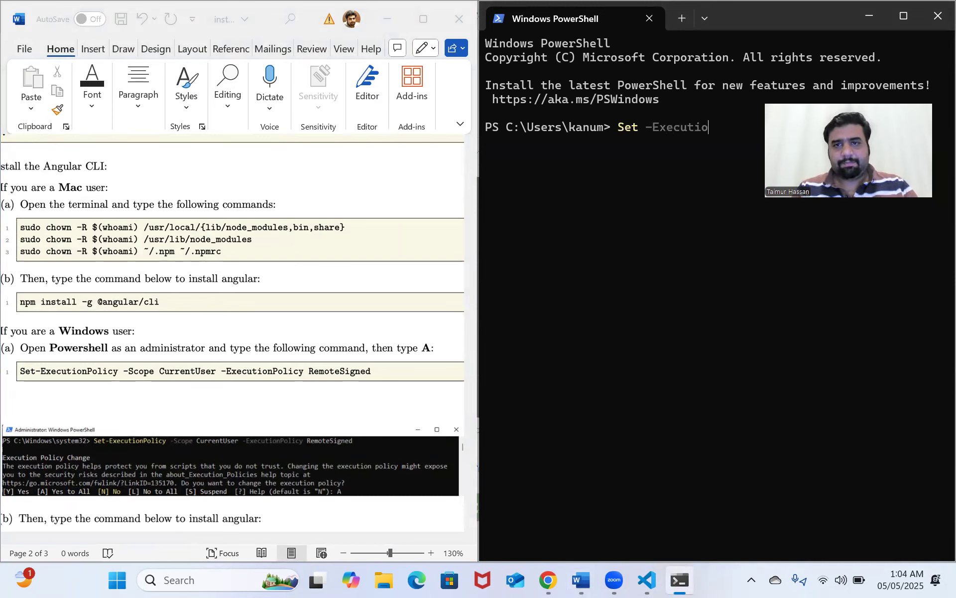
pyautogui.write('nPolicy')
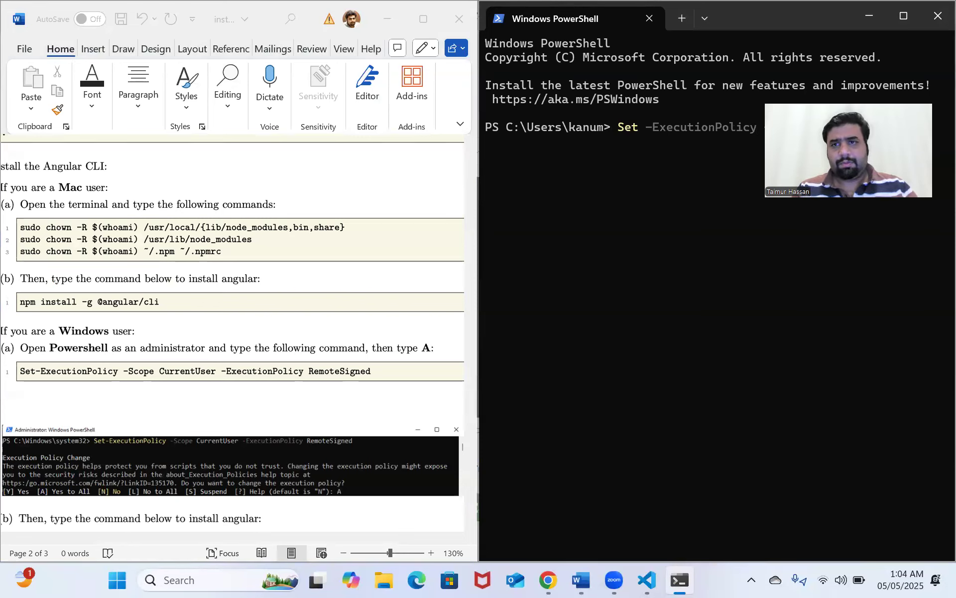
pyautogui.write(' -Scope CurrentUser -ExecutionPolicy ')
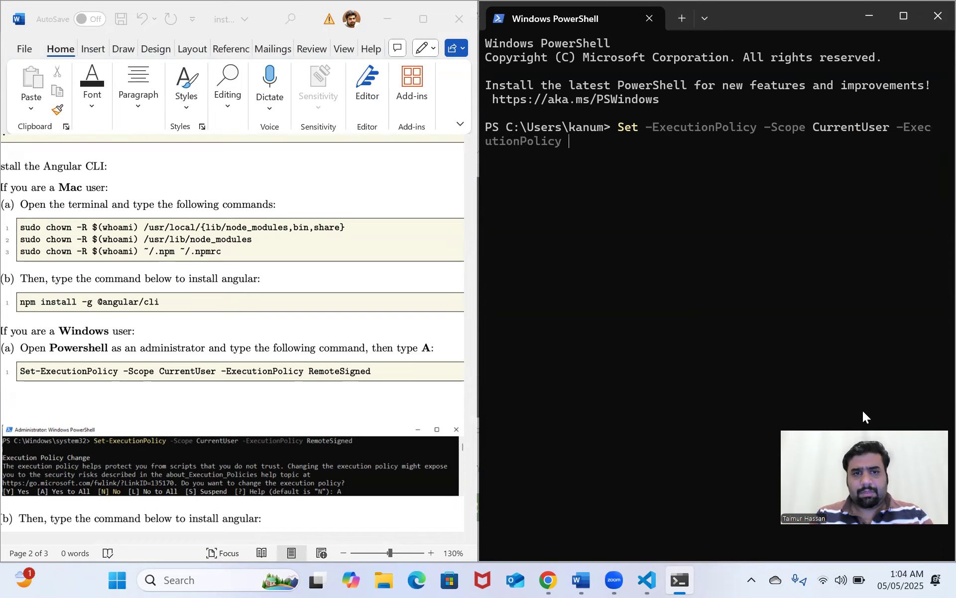
pyautogui.write('Ren')
pyautogui.press('BackSpace')
pyautogui.write('moteSigned')
pyautogui.press('Return')
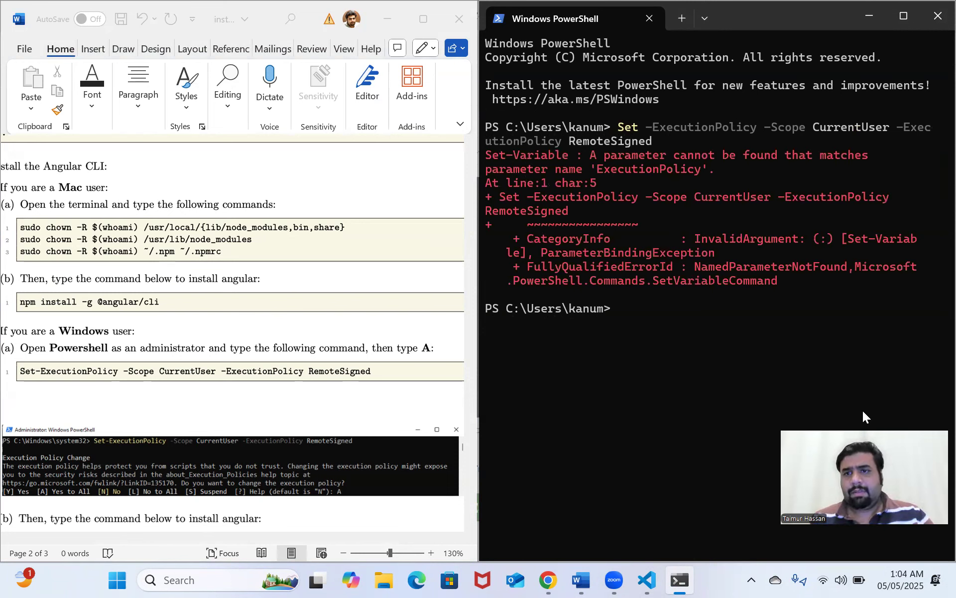
# - Recall the command, remove the space after Set, run Set-ExecutionPolicy -Scope CurrentUser -ExecutionPolicy RemoteSigned, and close PowerShell
pyautogui.press('Up')
pyautogui.press('Left')
pyautogui.press('Left')
pyautogui.press('Left')
pyautogui.press('Left')
pyautogui.press('Left')
pyautogui.press('Left')
pyautogui.press('Left')
pyautogui.press('Left')
pyautogui.press('Left')
pyautogui.press('Left')
pyautogui.press('Left')
pyautogui.press('Left')
pyautogui.press('Left')
pyautogui.press('Left')
pyautogui.press('Left')
pyautogui.press('Left')
pyautogui.press('Left')
pyautogui.press('Left')
pyautogui.press('Left')
pyautogui.press('Left')
pyautogui.press('Left')
pyautogui.press('Left')
pyautogui.press('Left')
pyautogui.press('Left')
pyautogui.press('Left')
pyautogui.press('Left')
pyautogui.press('Left')
pyautogui.press('Left')
pyautogui.press('Left')
pyautogui.press('Left')
pyautogui.press('Left')
pyautogui.press('Left')
pyautogui.press('Left')
pyautogui.press('Left')
pyautogui.press('Left')
pyautogui.press('Left')
pyautogui.press('Left')
pyautogui.press('Left')
pyautogui.press('Left')
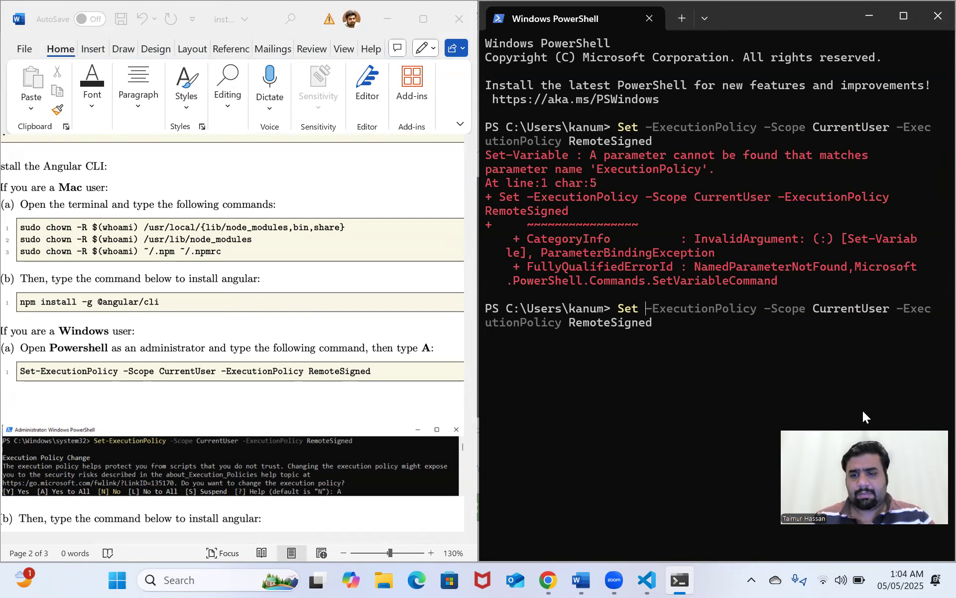
pyautogui.press('BackSpace')
pyautogui.press('Return')
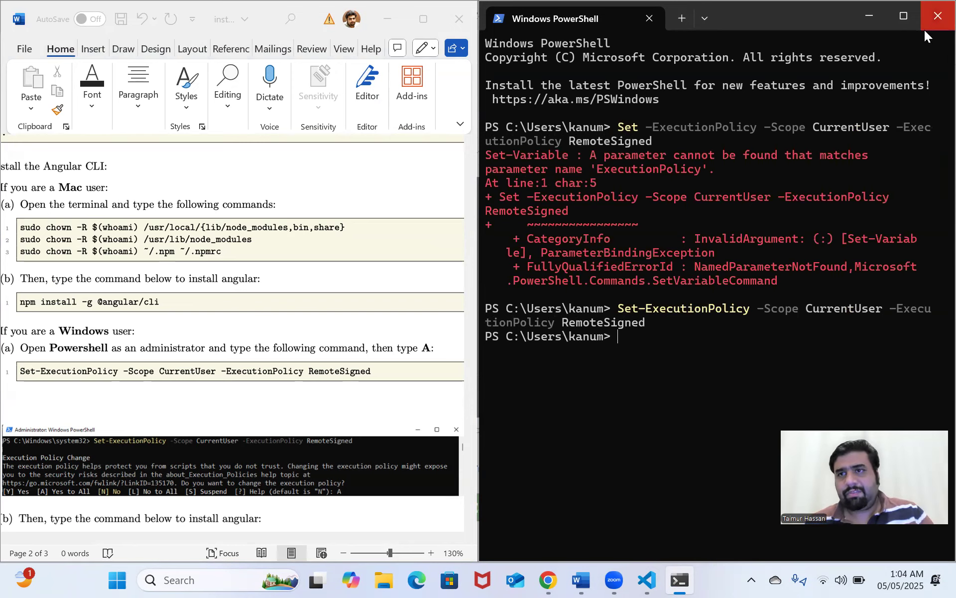
pyautogui.click(936, 16)
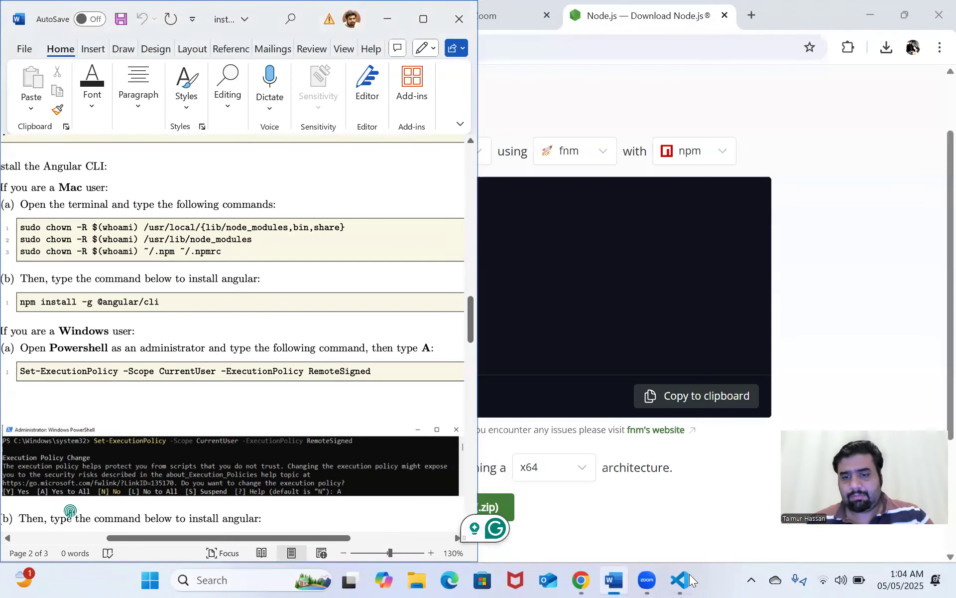
# - Switch to Visual Studio Code and rerun npm -v in its PowerShell terminal
pyautogui.click(690, 580)
pyautogui.press('Up')
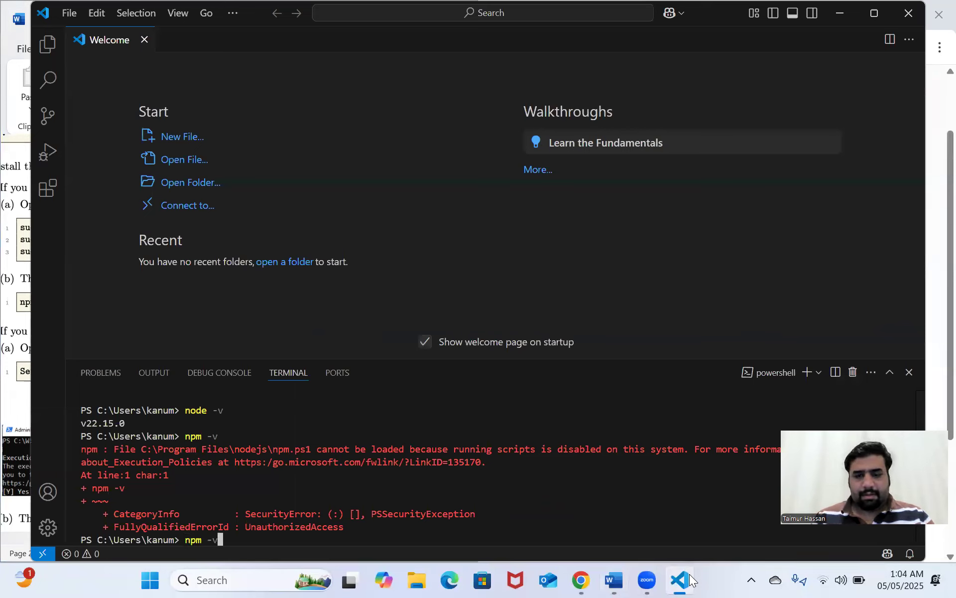
pyautogui.press('Return')
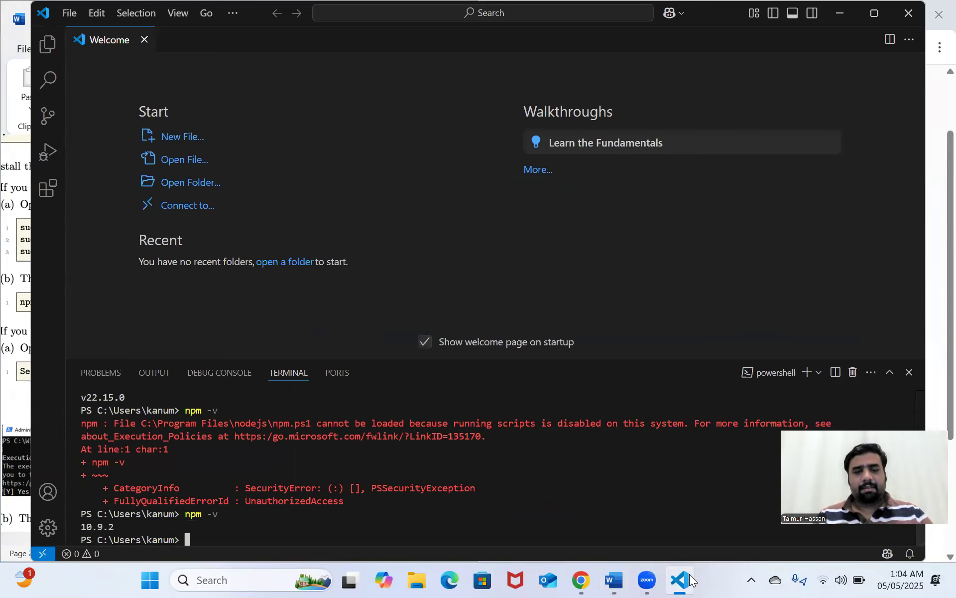
# - Return to the Word document, maximize it, and review the Node.js, version check and Windows Angular CLI installation instructions
pyautogui.click(609, 581)
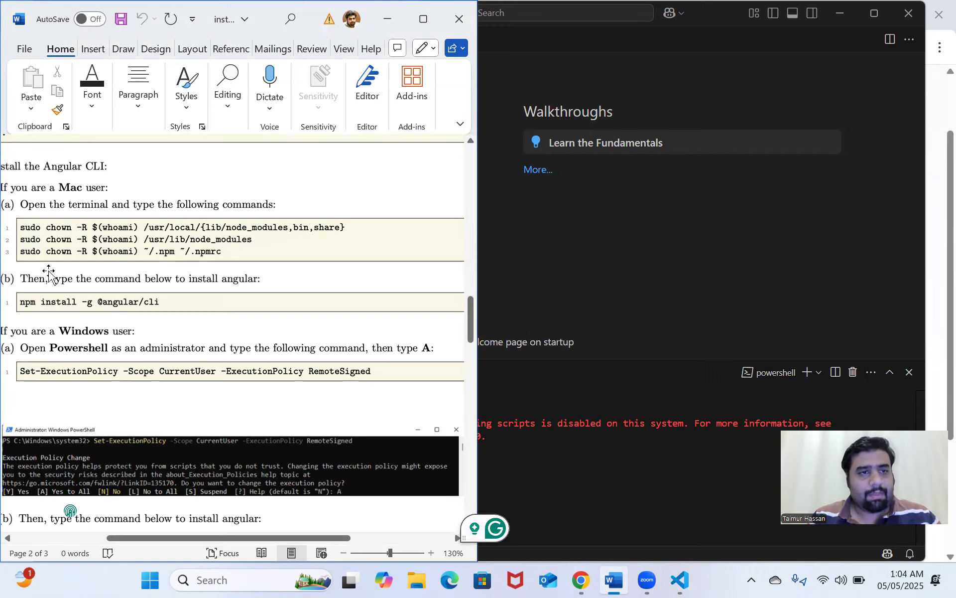
pyautogui.scroll(10, 50, 269)
pyautogui.scroll(5, 50, 271)
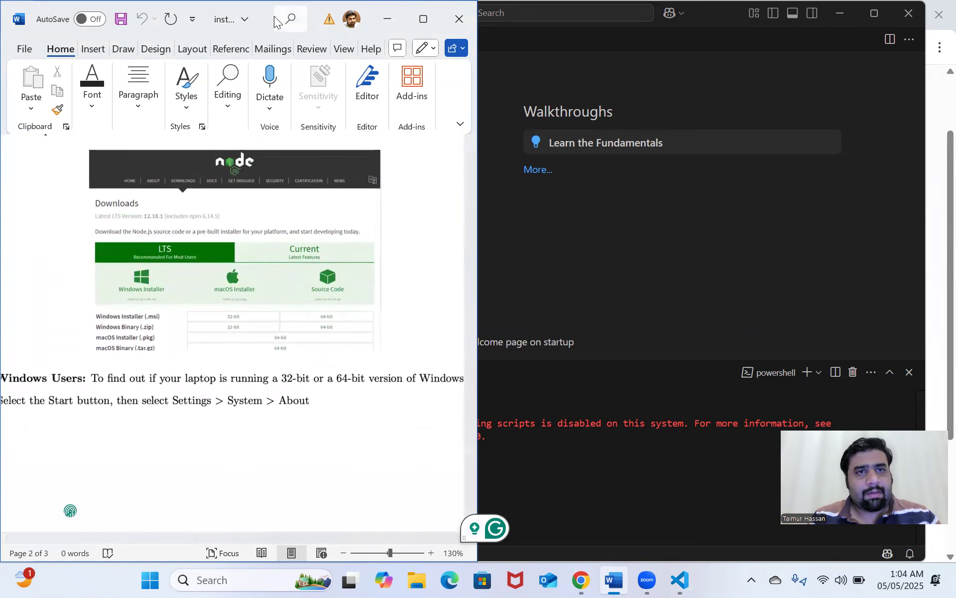
pyautogui.doubleClick(275, 19)
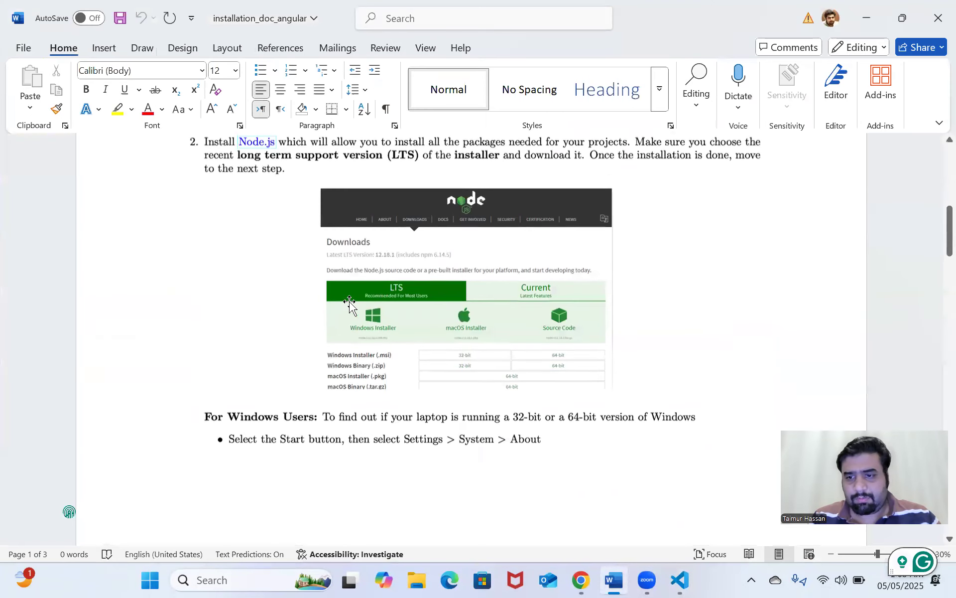
pyautogui.scroll(2, 349, 301)
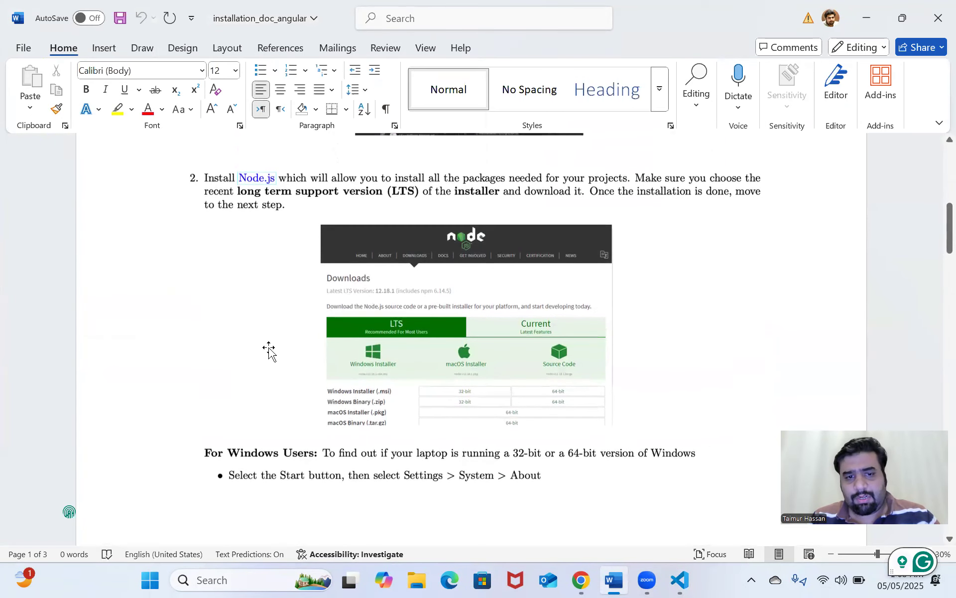
pyautogui.scroll(-5, 251, 353)
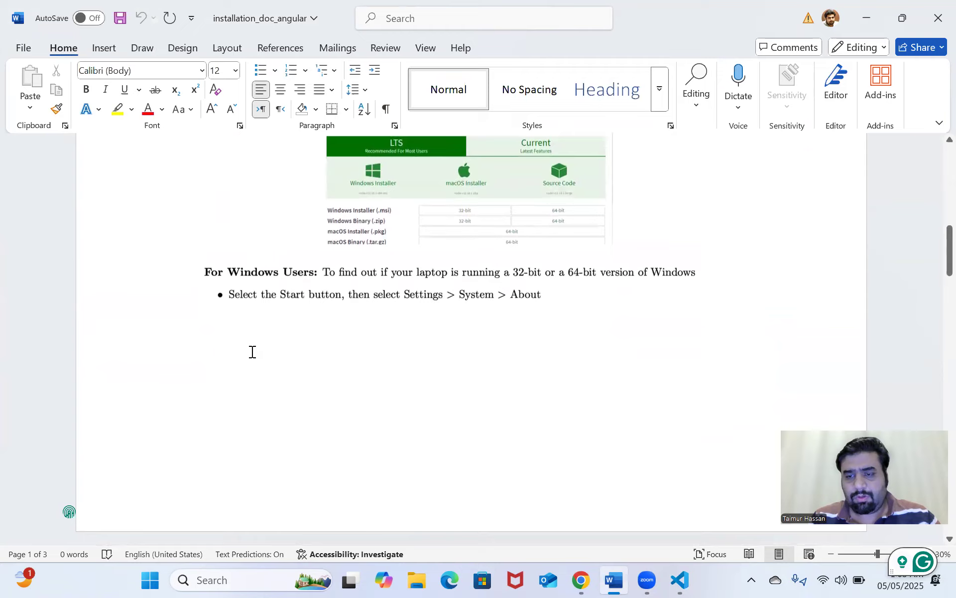
pyautogui.scroll(-10, 252, 351)
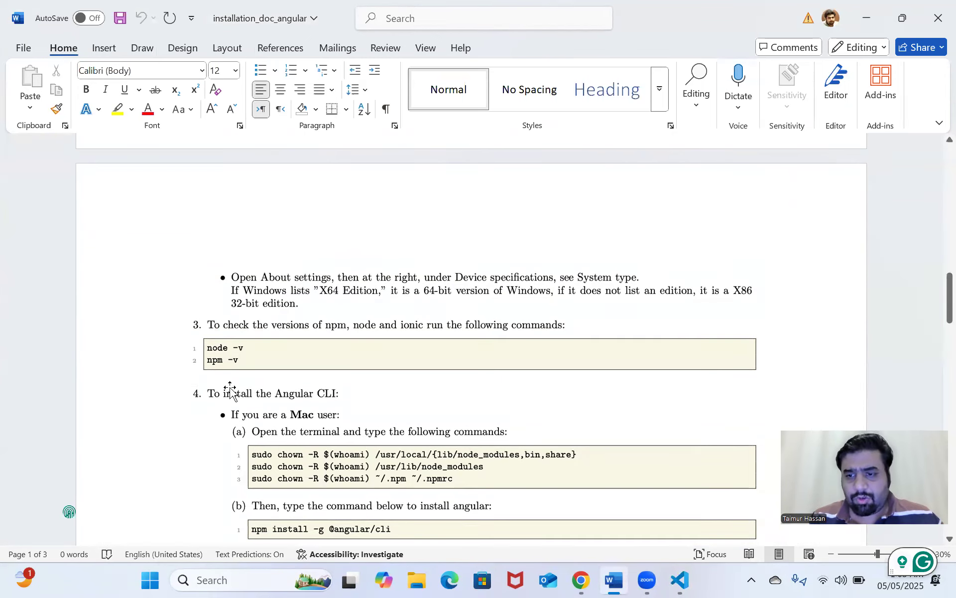
pyautogui.scroll(-2, 229, 391)
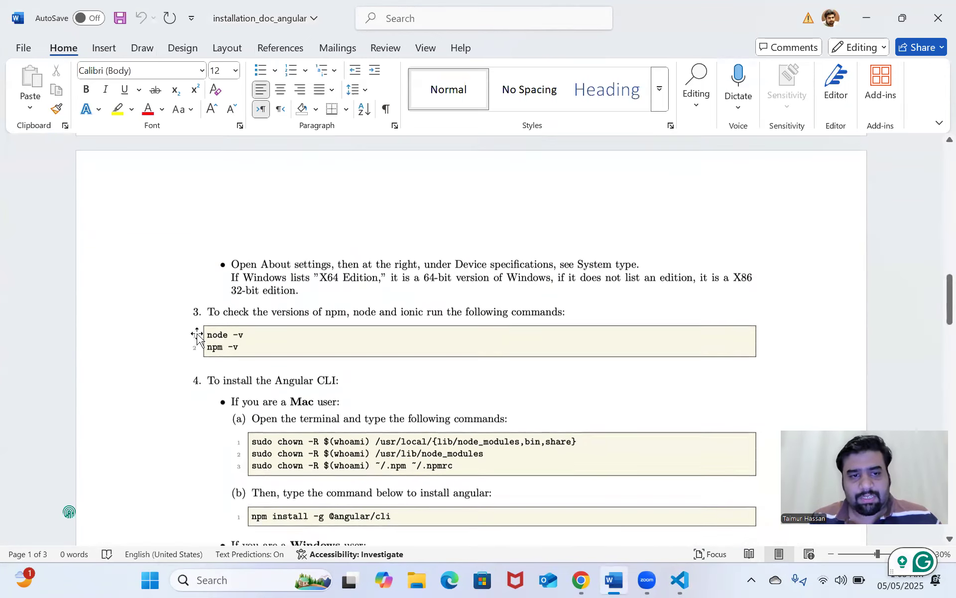
pyautogui.scroll(-2, 301, 427)
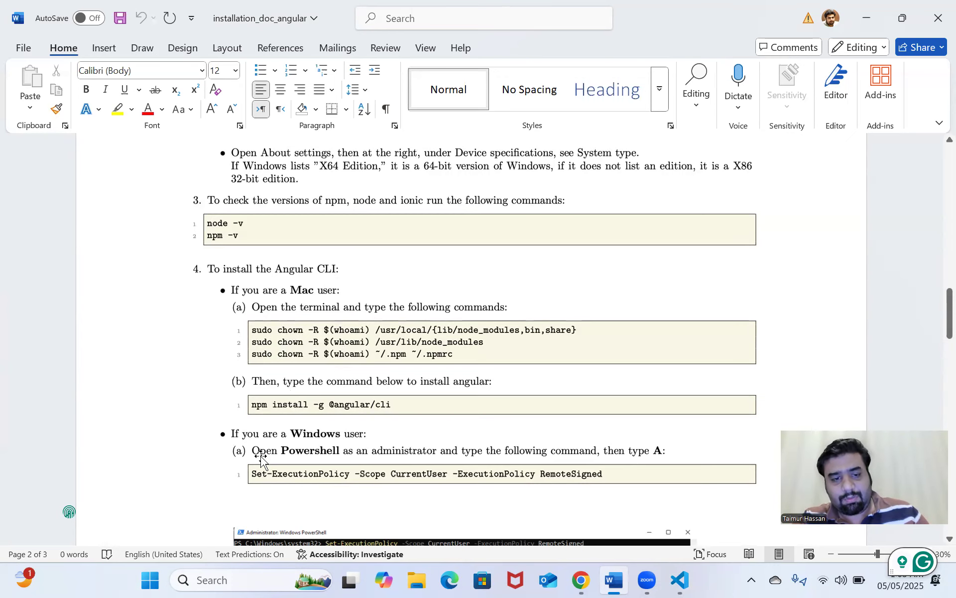
pyautogui.scroll(-1, 259, 456)
pyautogui.scroll(-6, 260, 456)
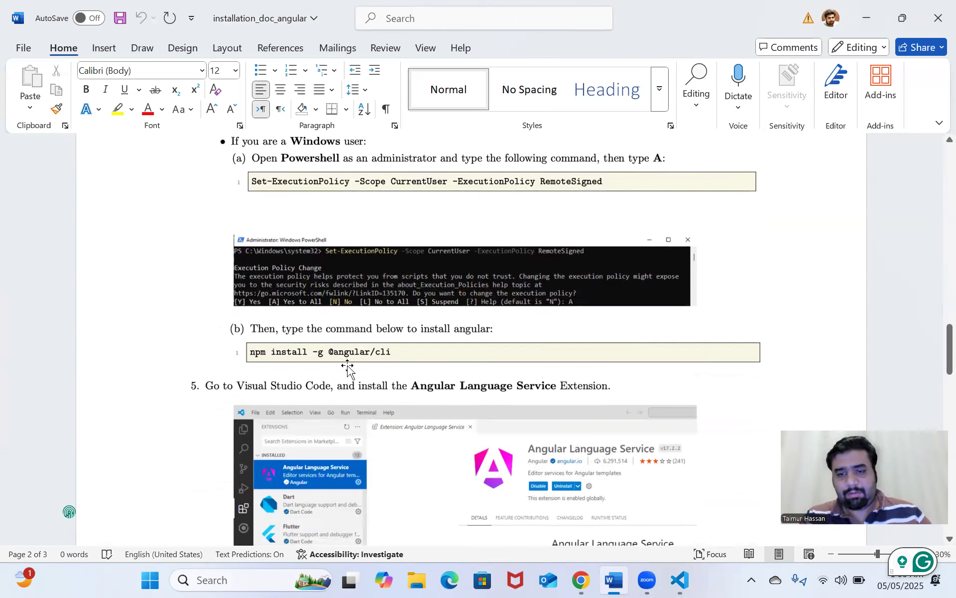
# - Search Windows for "cnd", open Command Prompt, and place its window below the document's Angular install command
pyautogui.click(152, 579)
pyautogui.write('cnd')
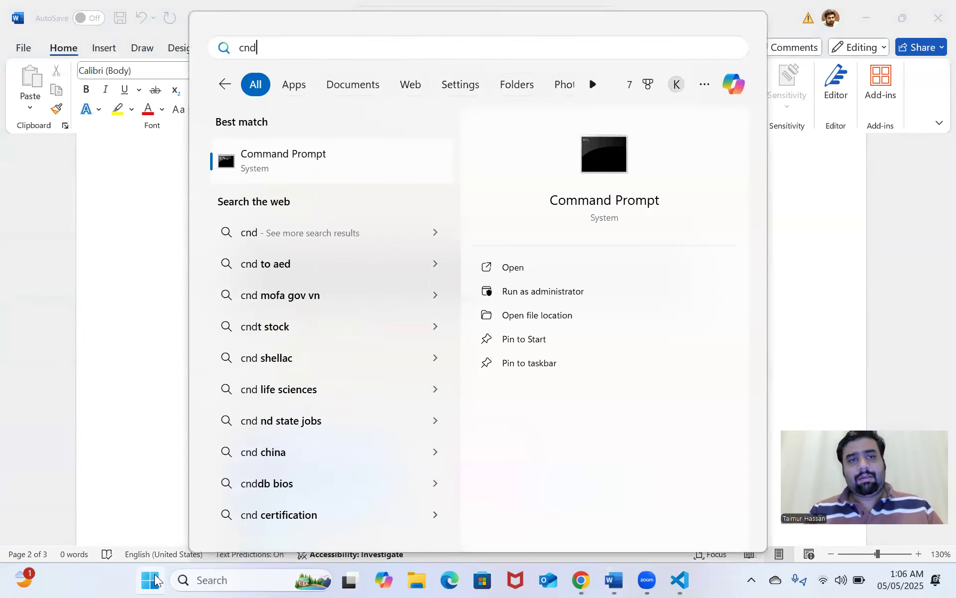
pyautogui.click(295, 153)
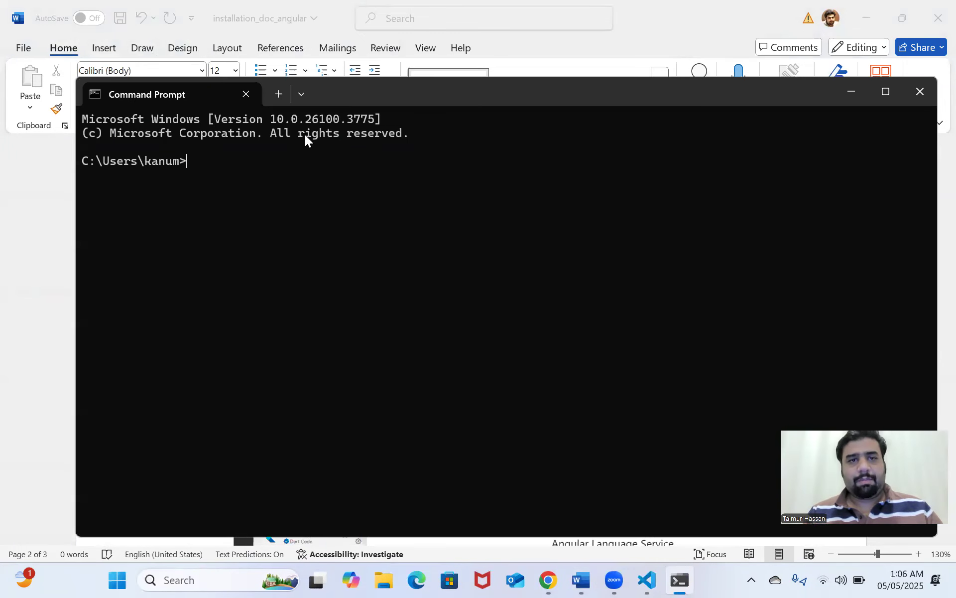
pyautogui.moveTo(335, 95); pyautogui.dragTo(371, 392)
pyautogui.write('npm ins')
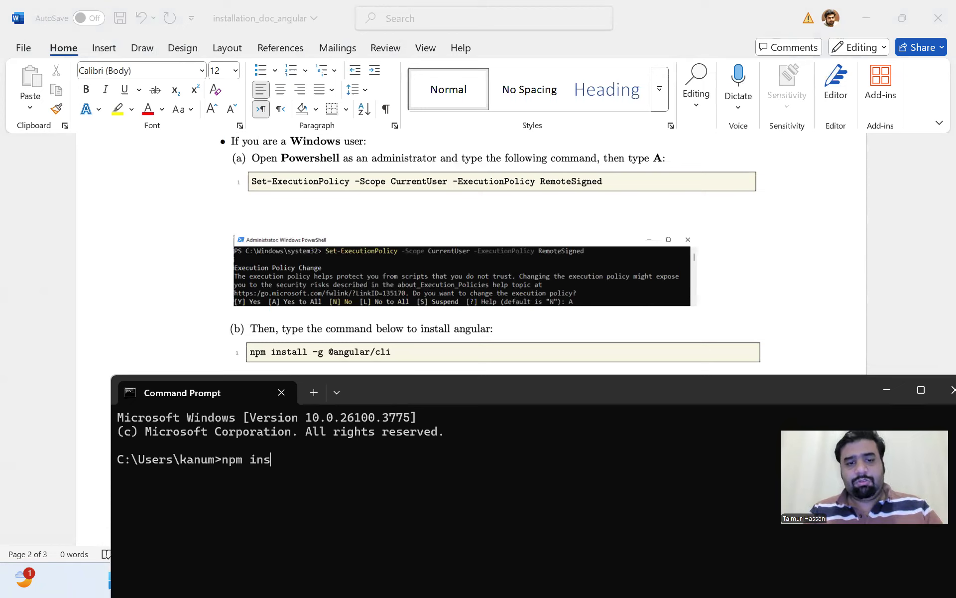
pyautogui.write('tall -g @angular/cli')
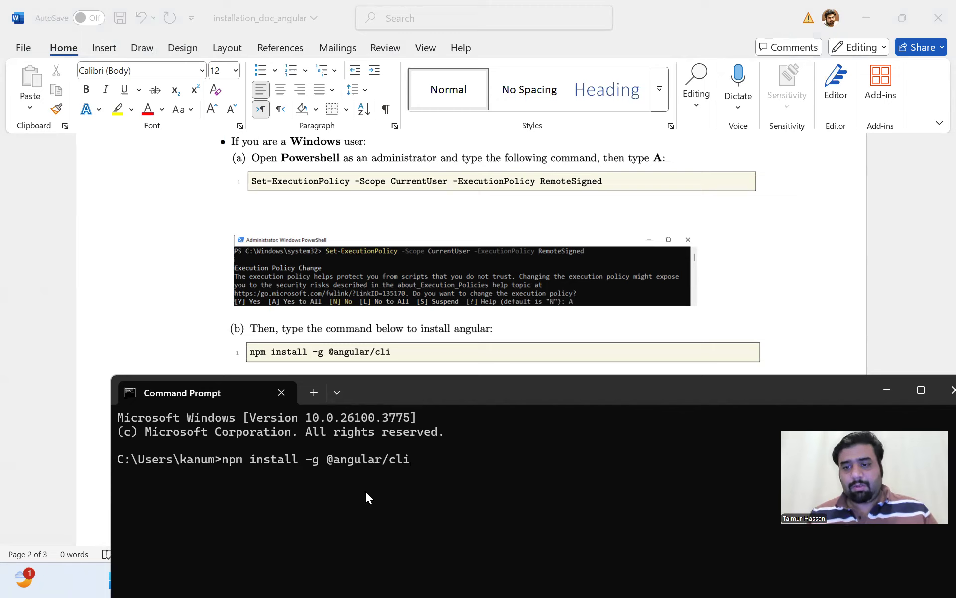
pyautogui.press('Return')
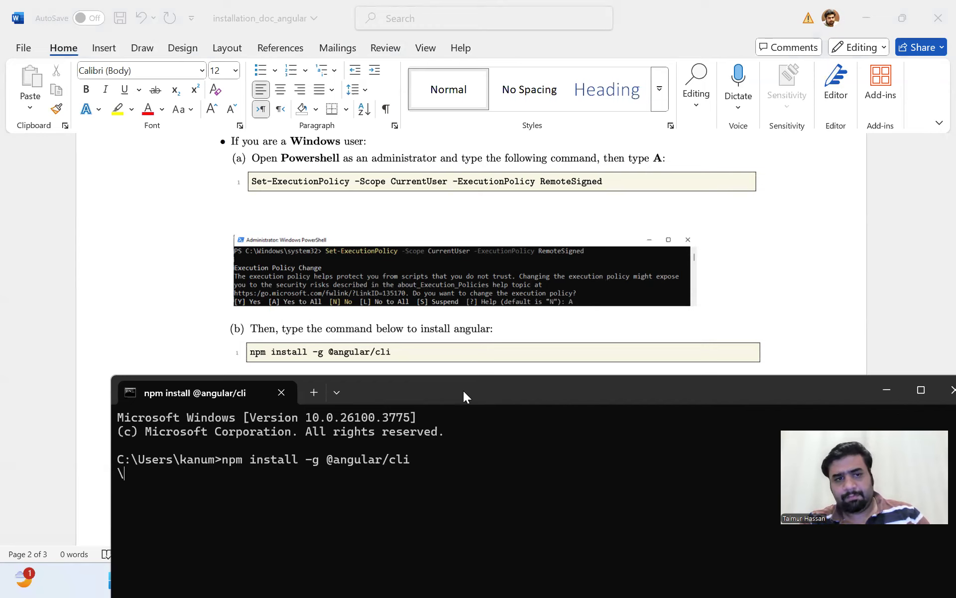
pyautogui.moveTo(463, 391); pyautogui.dragTo(445, 306)
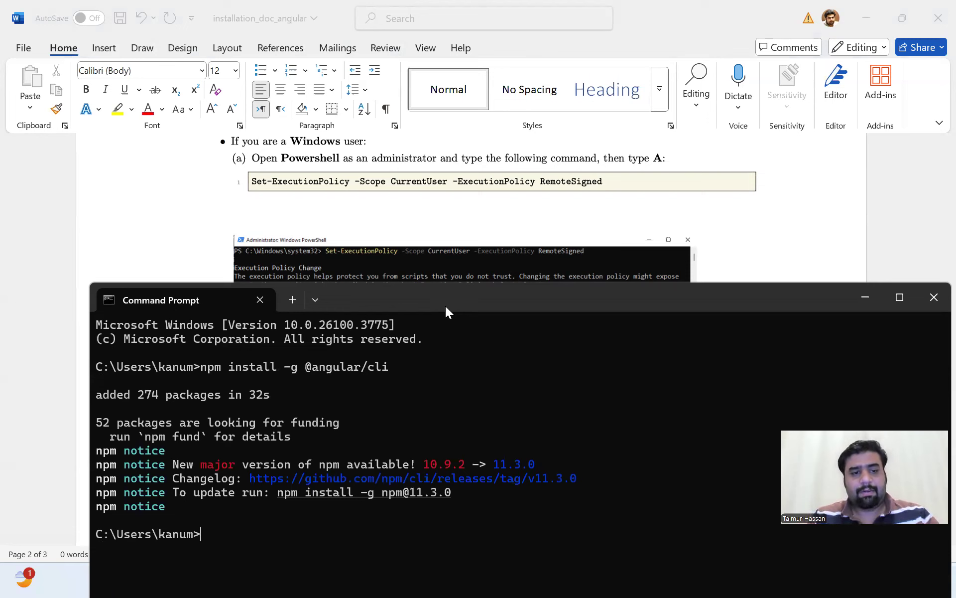
# - Look at step 5 of the Word document and run ng in Command Prompt to check the Angular CLI
pyautogui.click(135, 214)
pyautogui.scroll(-5, 133, 214)
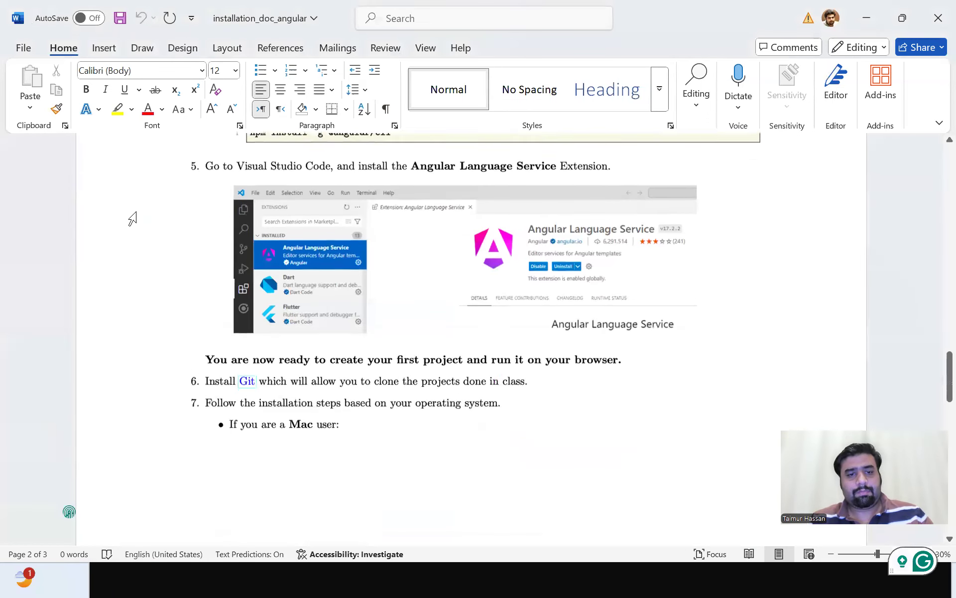
pyautogui.click(286, 574)
pyautogui.write('ng')
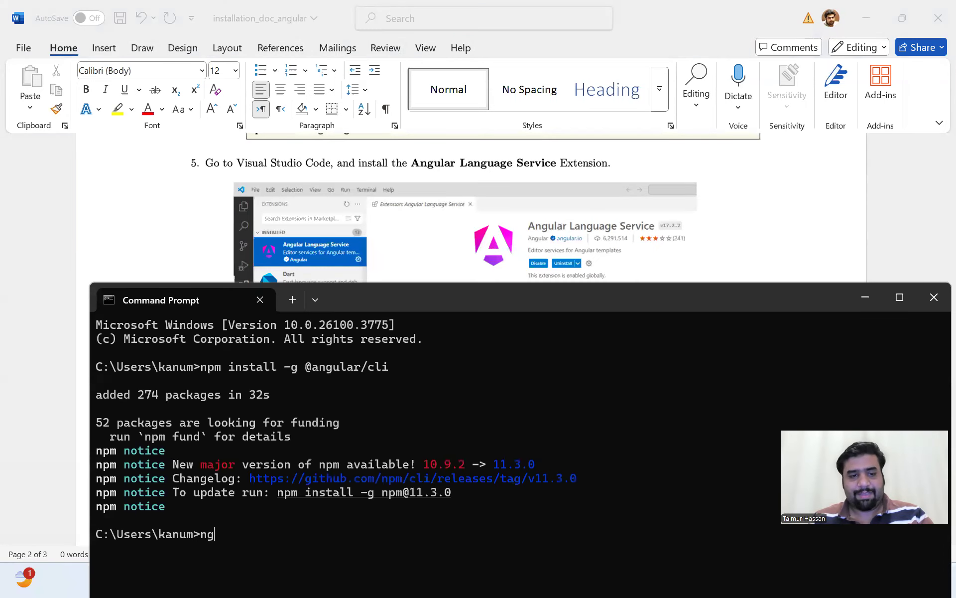
pyautogui.press('Return')
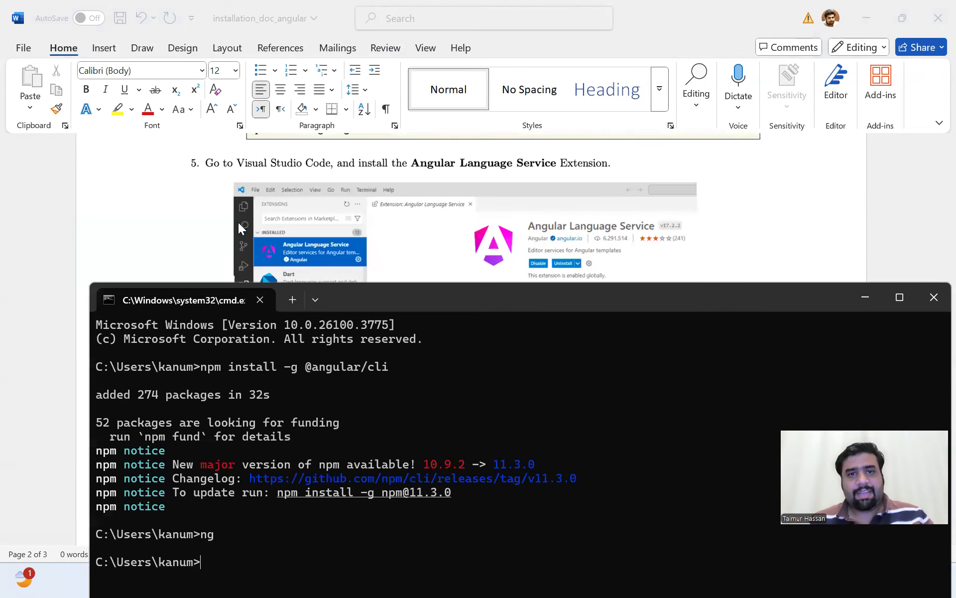
# - Review the document's Angular Language Service extension instruction and switch to Visual Studio Code
pyautogui.click(53, 199)
pyautogui.scroll(2, 54, 202)
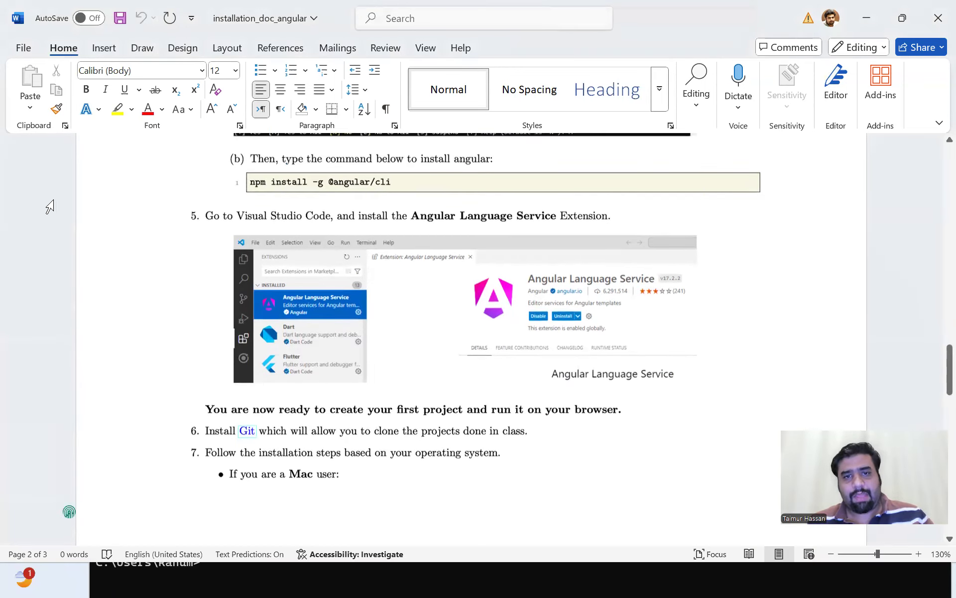
pyautogui.click(69, 576)
pyautogui.click(646, 577)
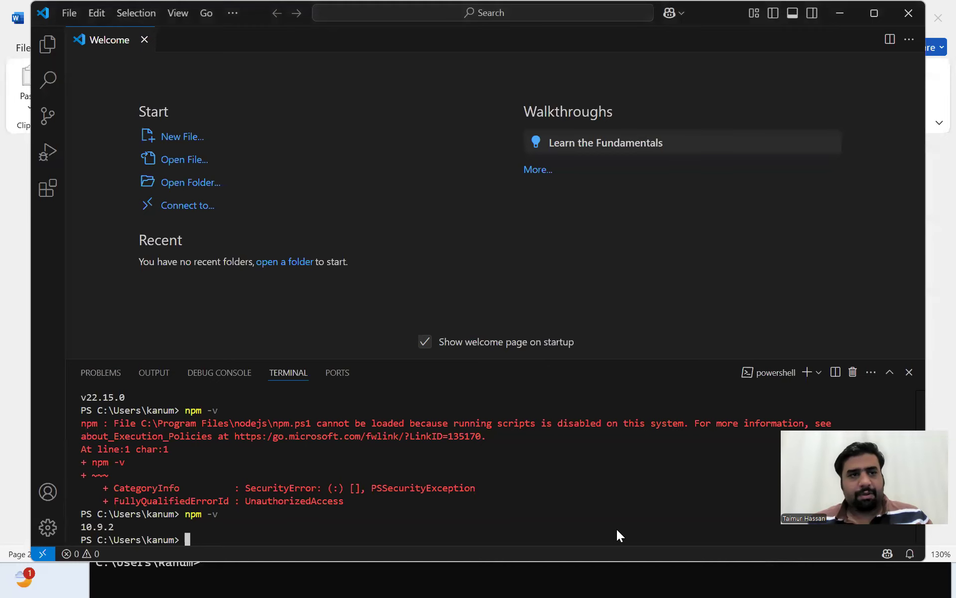
# - Search the extensions marketplace for "angular language" and install Angular Language Service, trusting its publisher
pyautogui.click(61, 193)
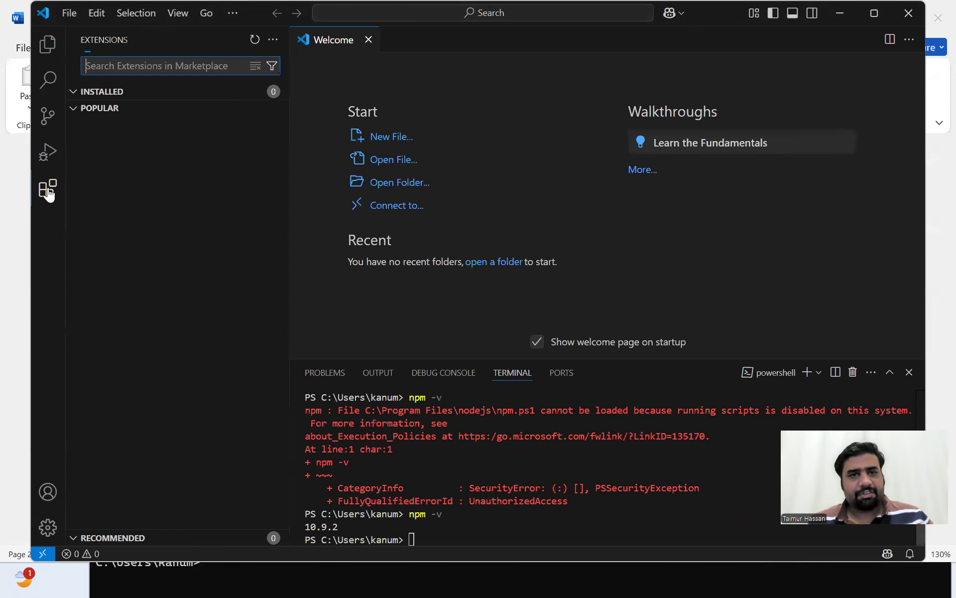
pyautogui.write('angular lang')
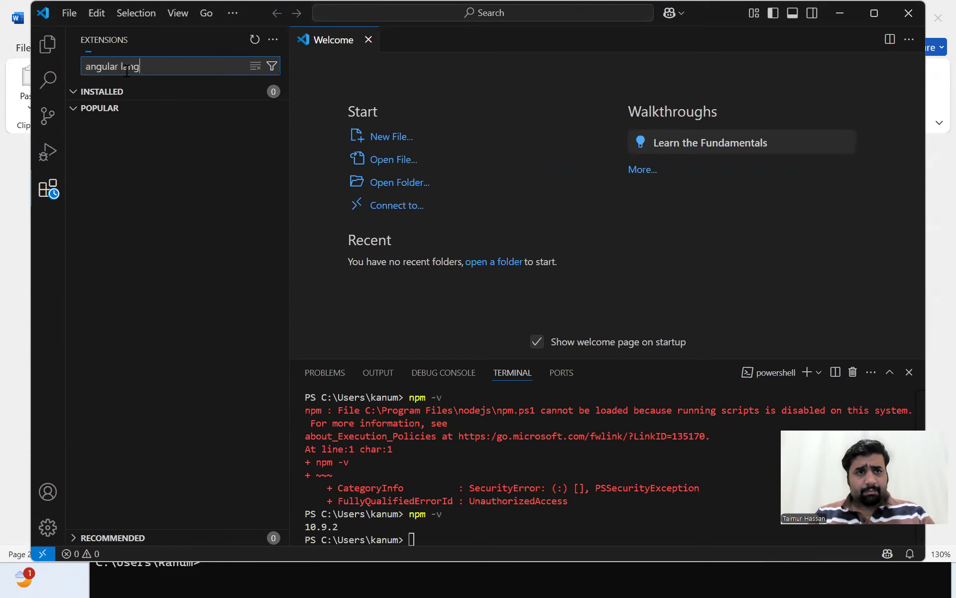
pyautogui.write('uage')
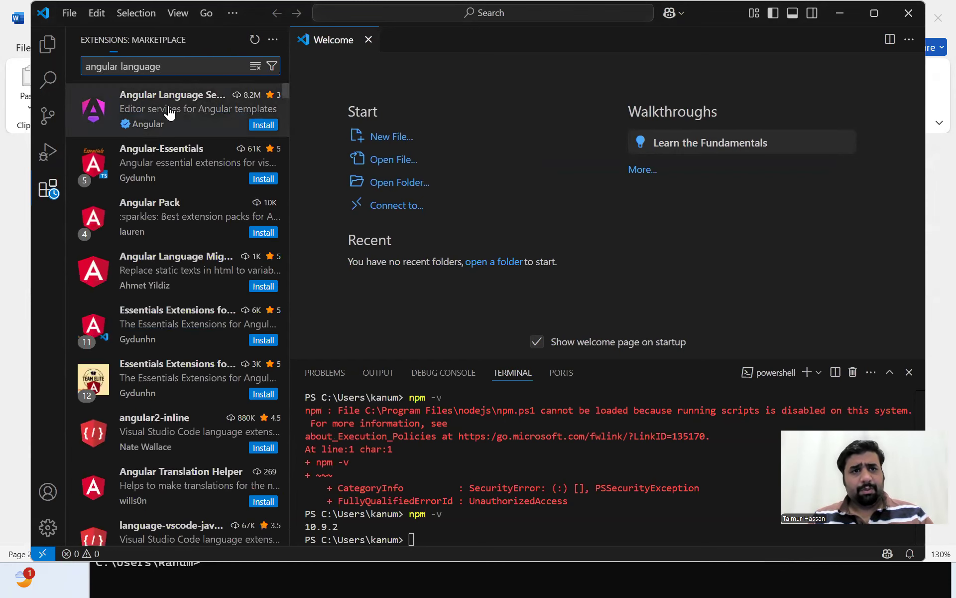
pyautogui.click(142, 109)
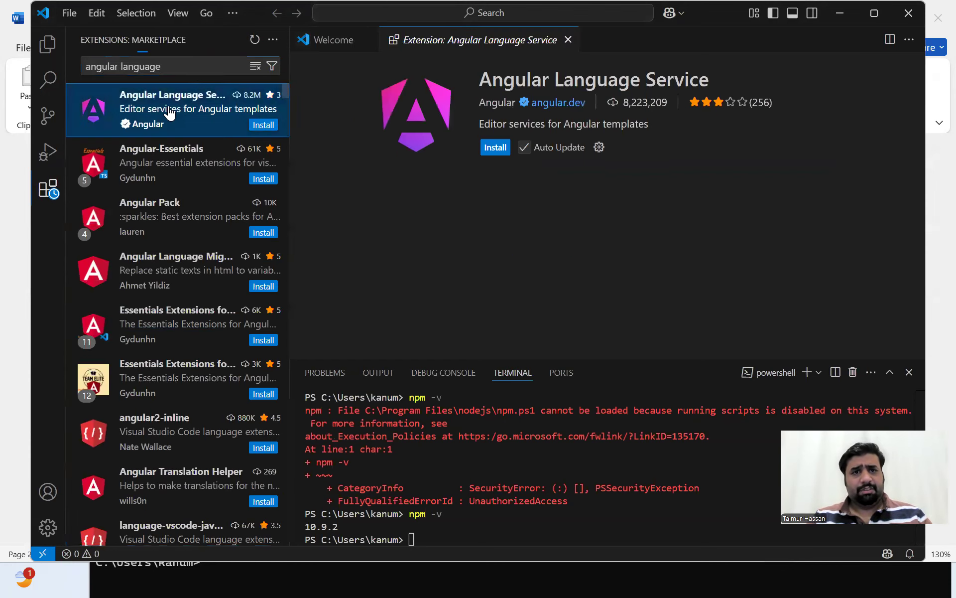
pyautogui.click(486, 155)
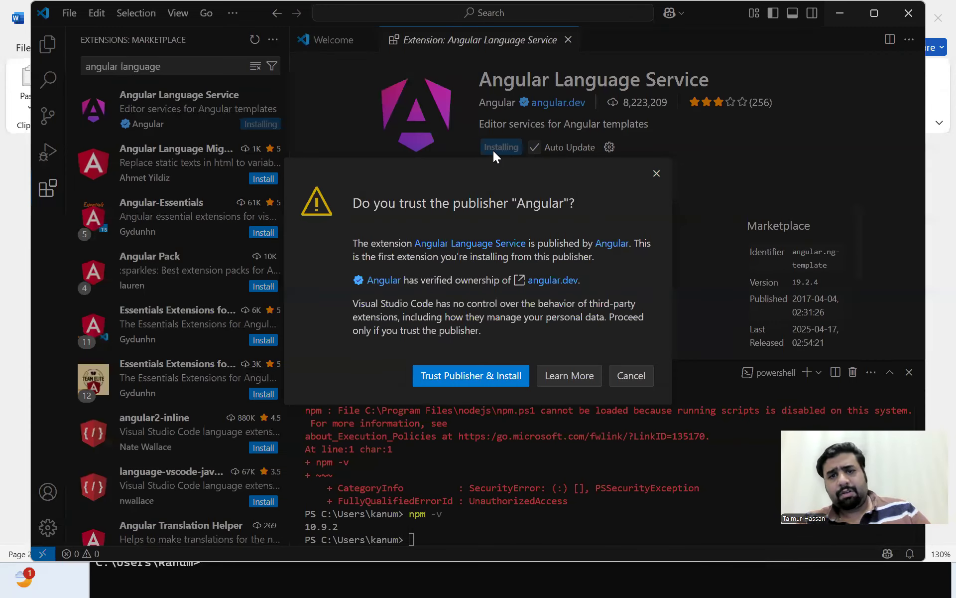
pyautogui.click(460, 377)
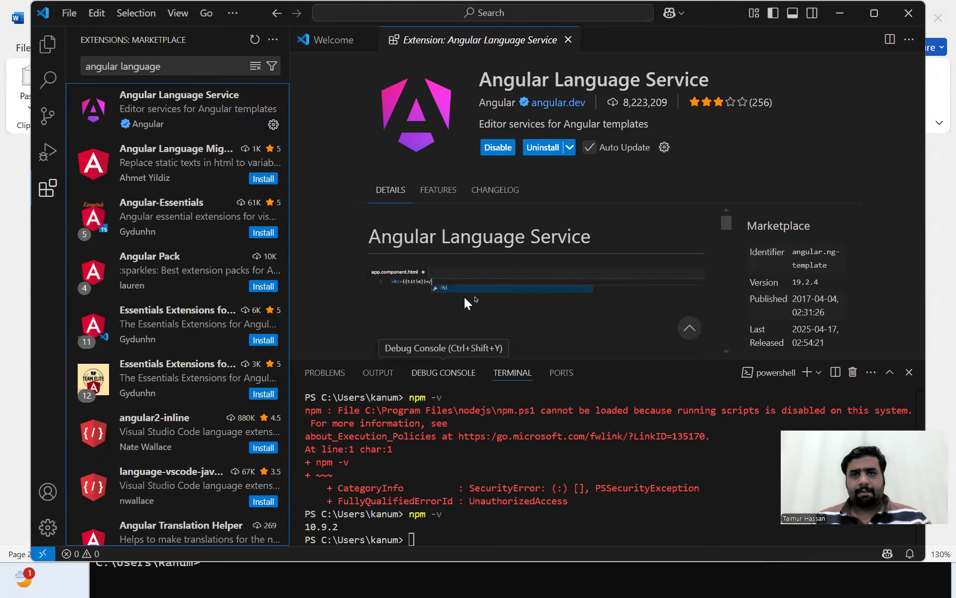
# - Return to the Word document and review steps 6 and 7 on installing Git for Mac and Windows users
pyautogui.click(935, 262)
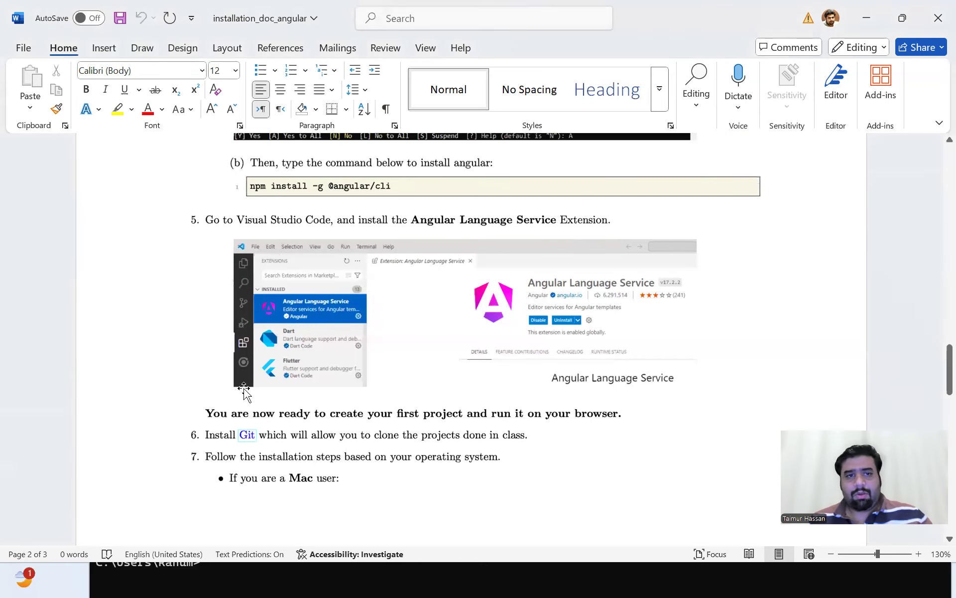
pyautogui.scroll(-1, 263, 398)
pyautogui.scroll(-3, 263, 398)
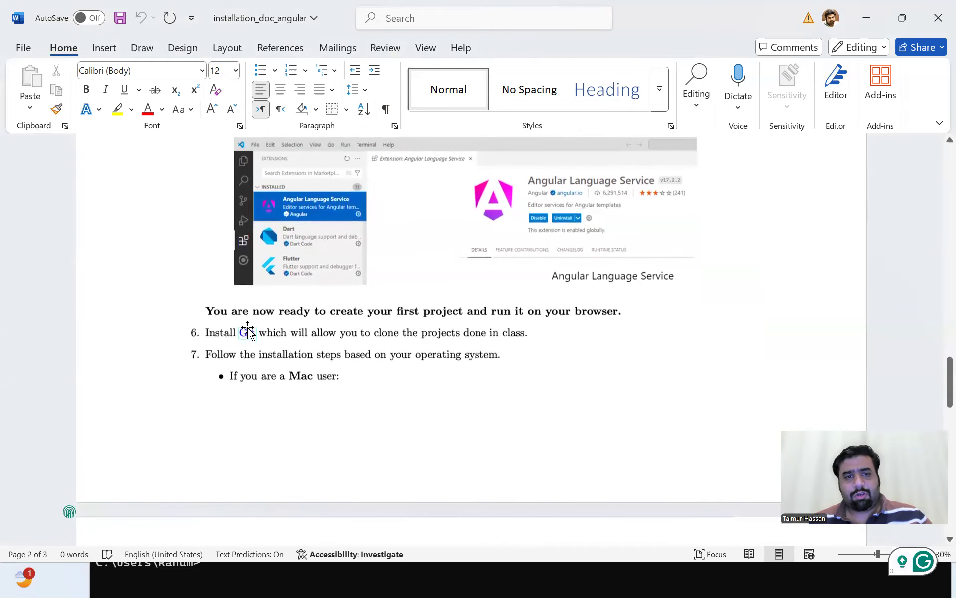
pyautogui.scroll(-10, 241, 335)
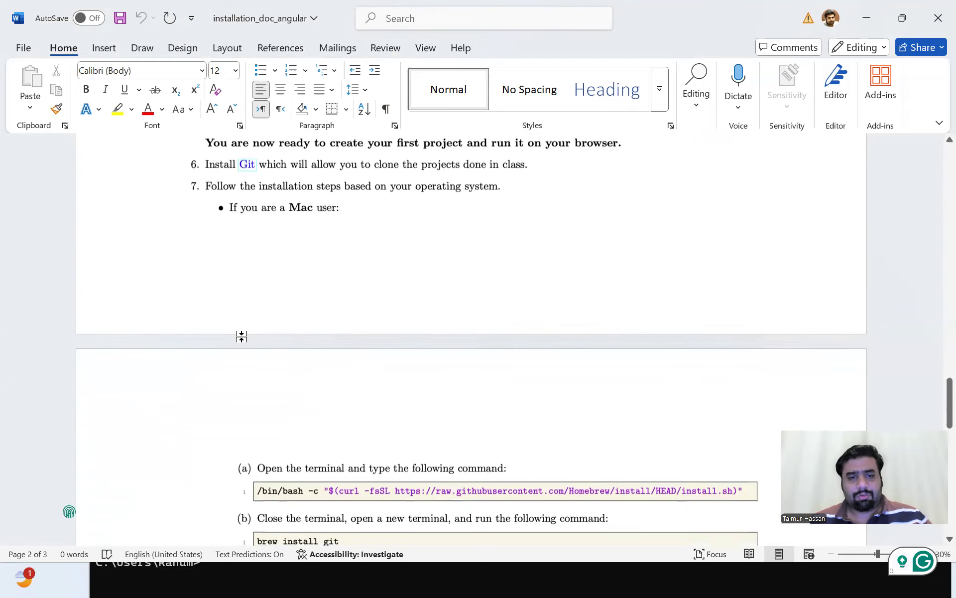
pyautogui.scroll(-2, 241, 340)
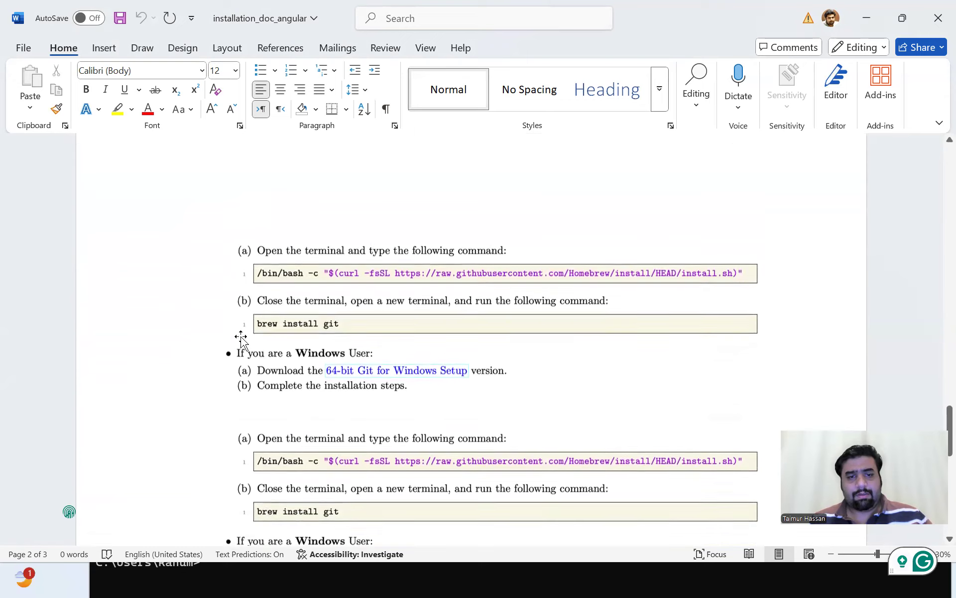
pyautogui.scroll(9, 239, 318)
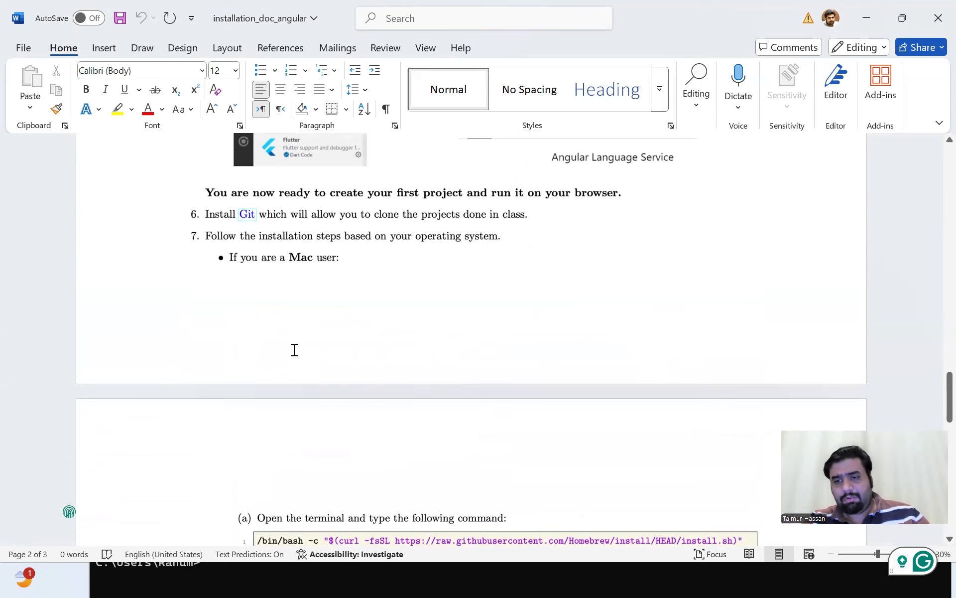
pyautogui.scroll(-3, 294, 350)
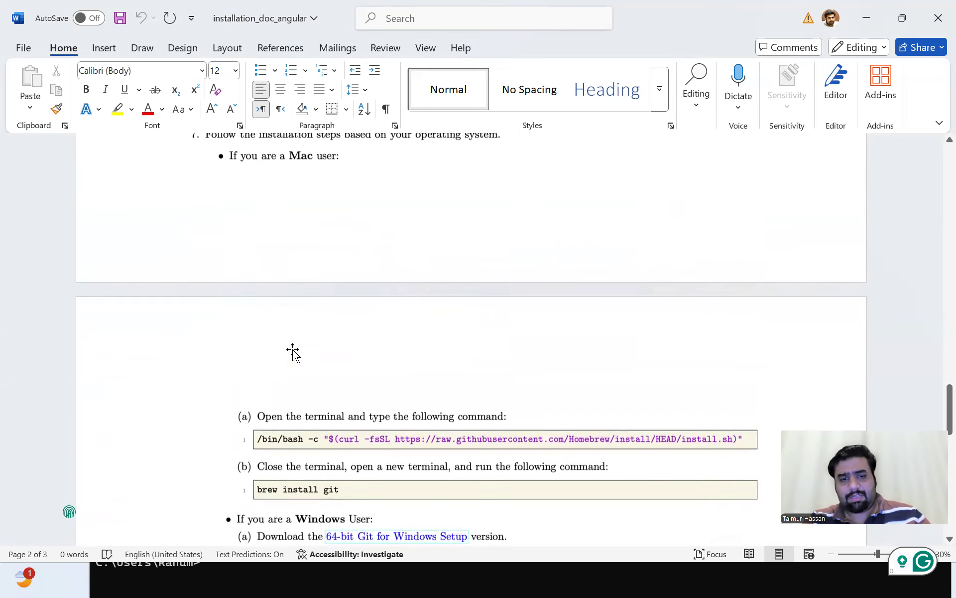
pyautogui.scroll(-4, 294, 349)
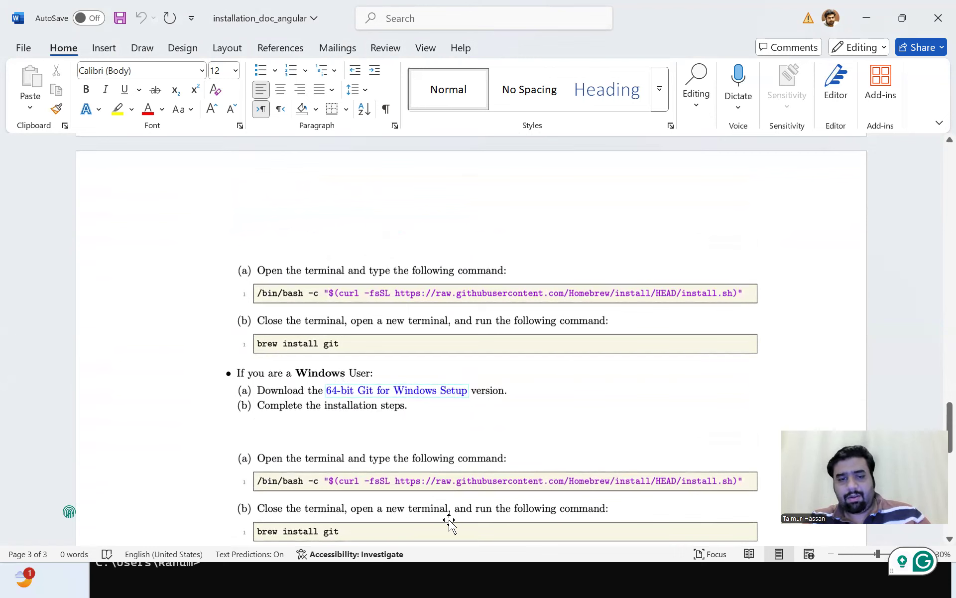
# - Switch to Chrome and search Google for "download git"
pyautogui.click(74, 574)
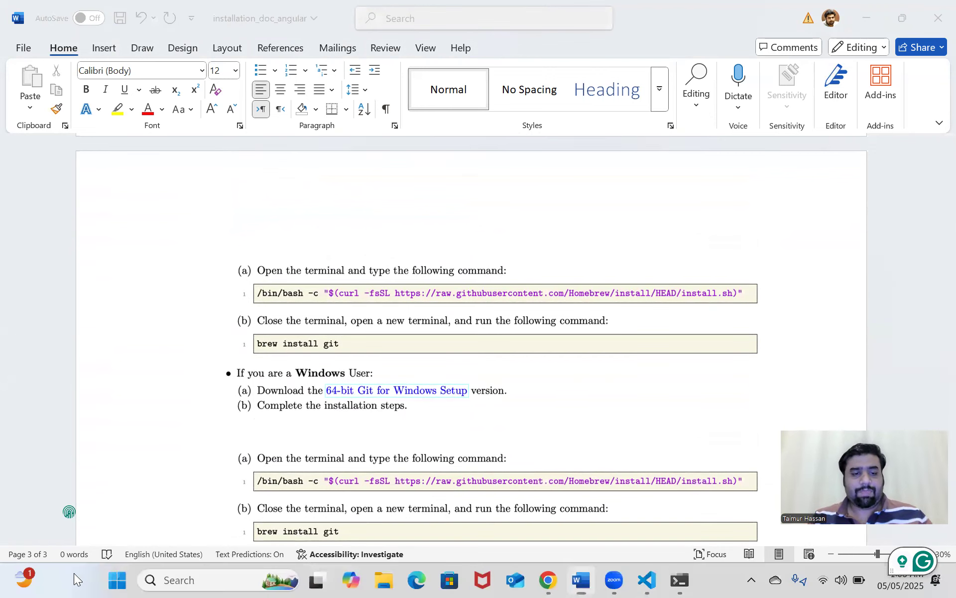
pyautogui.click(548, 580)
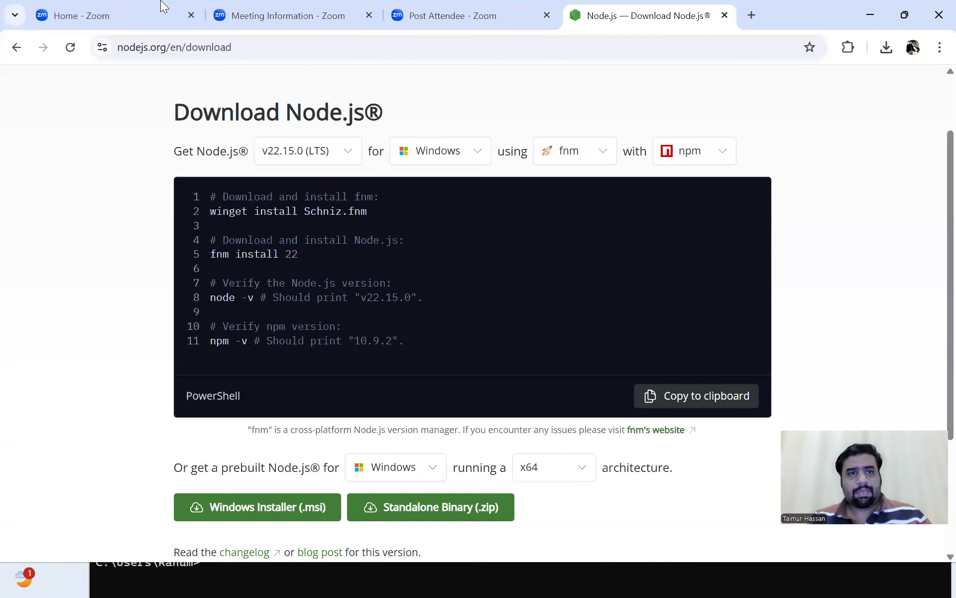
pyautogui.click(179, 43)
pyautogui.write('install')
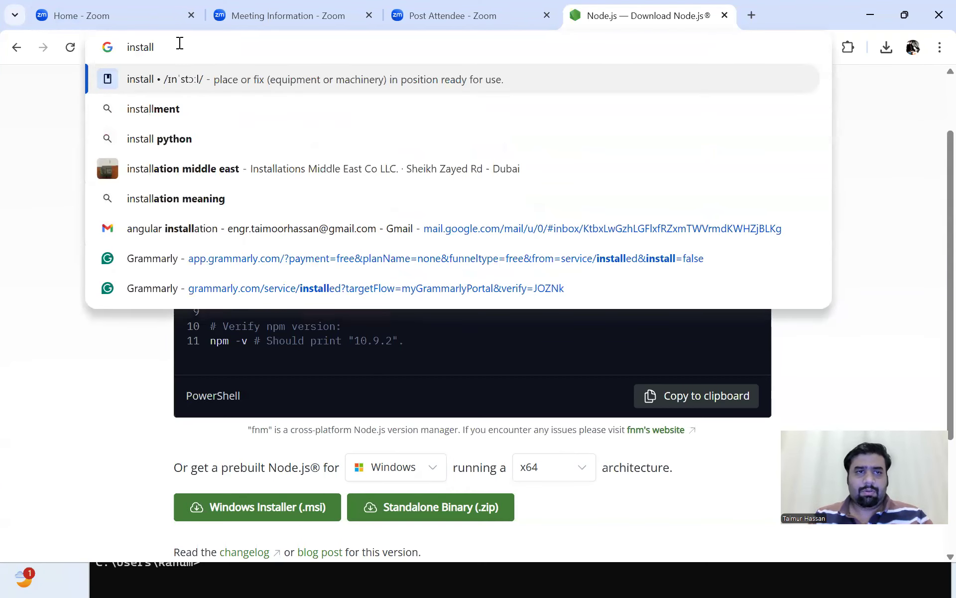
pyautogui.press('BackSpace')
pyautogui.press('BackSpace')
pyautogui.press('BackSpace')
pyautogui.press('BackSpace')
pyautogui.press('BackSpace')
pyautogui.press('BackSpace')
pyautogui.press('BackSpace')
pyautogui.write('download git')
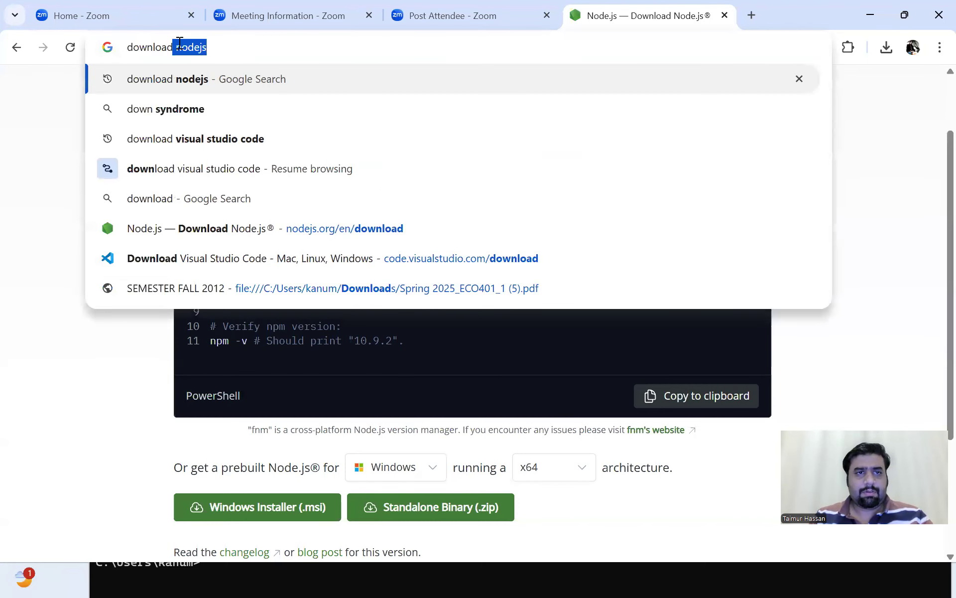
pyautogui.press('Return')
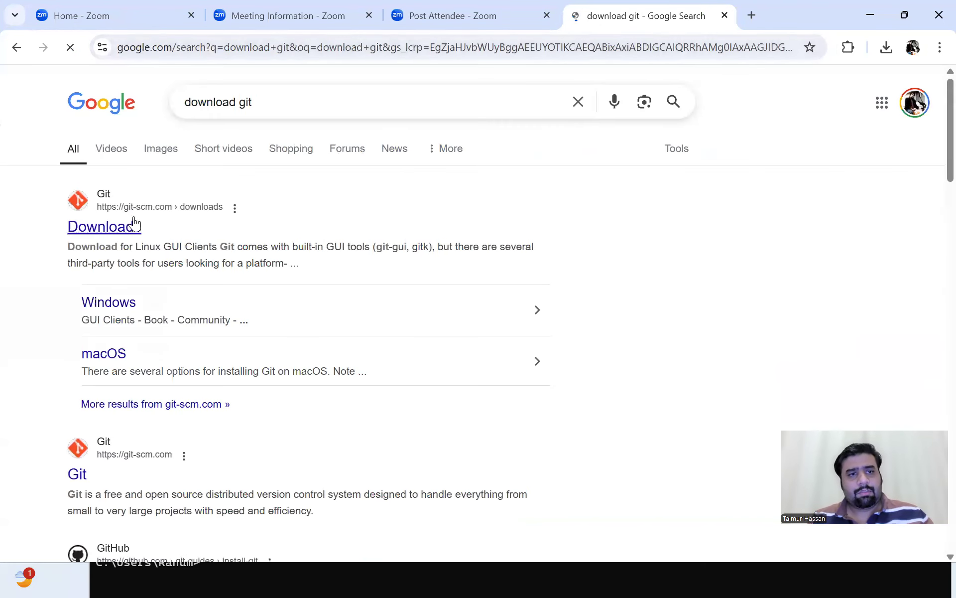
# - Download Git for Windows/x64 Setup from the git-scm.com downloads page and run Git-2.49.0-64-bit.exe
pyautogui.click(137, 226)
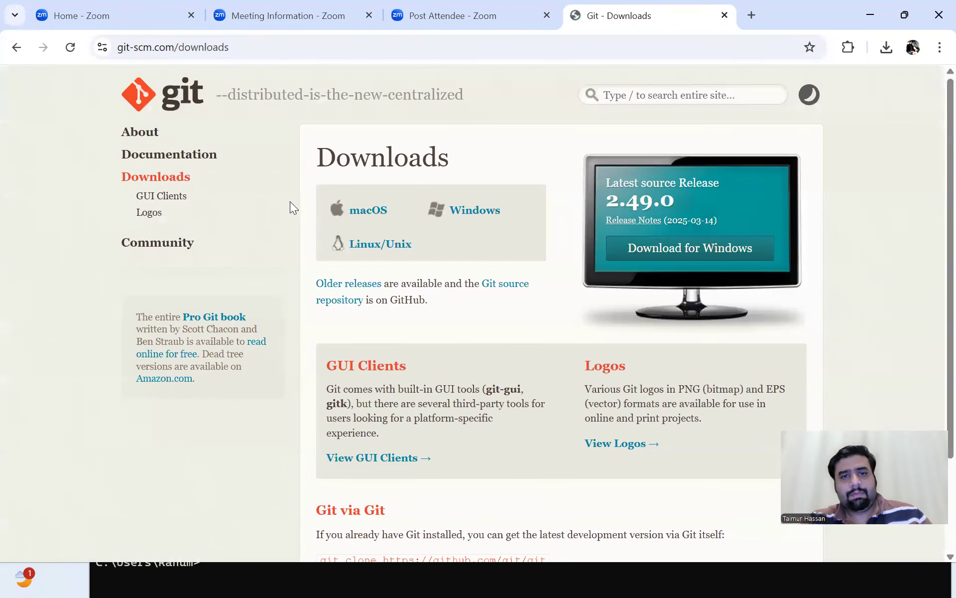
pyautogui.click(496, 214)
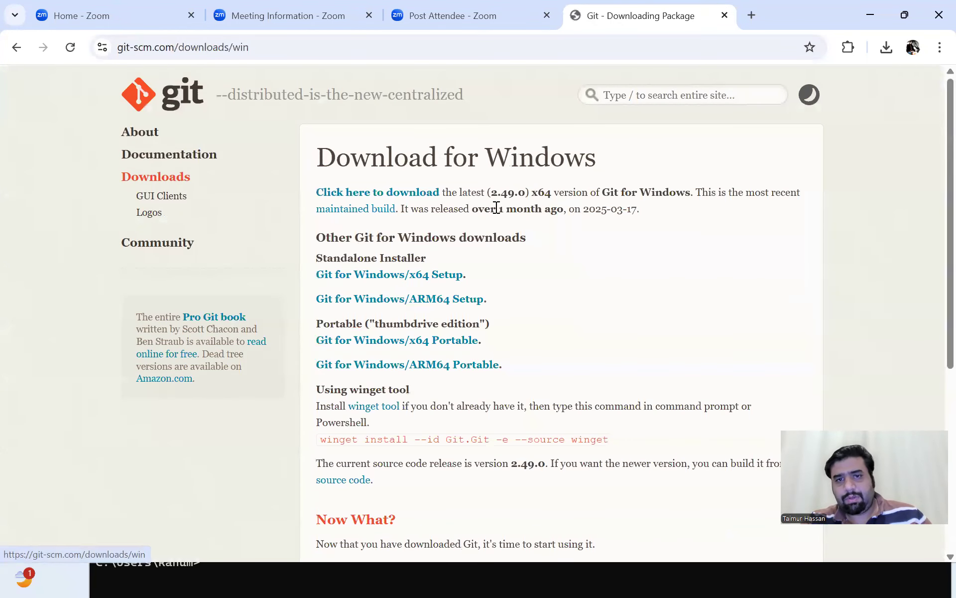
pyautogui.click(398, 277)
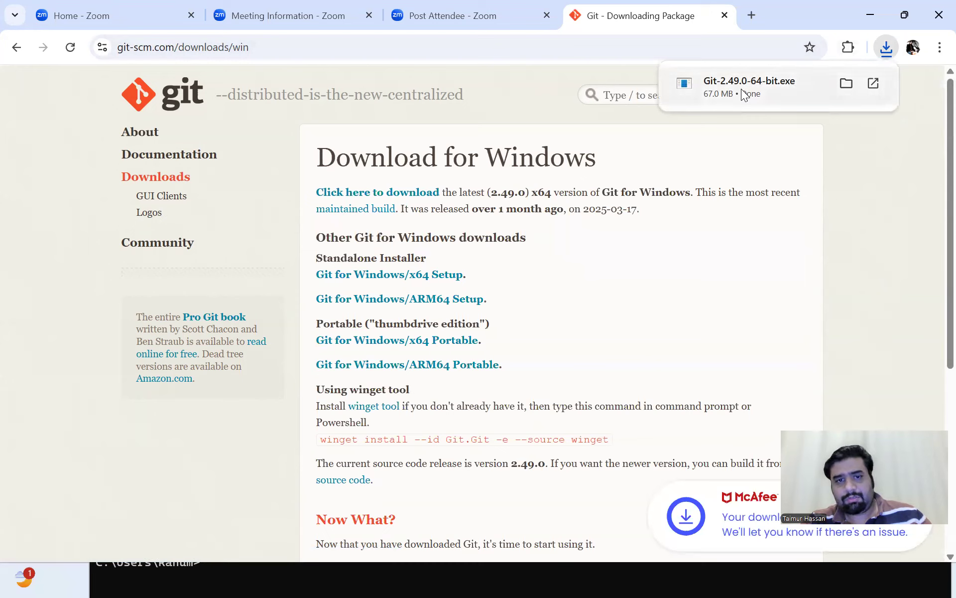
pyautogui.click(750, 92)
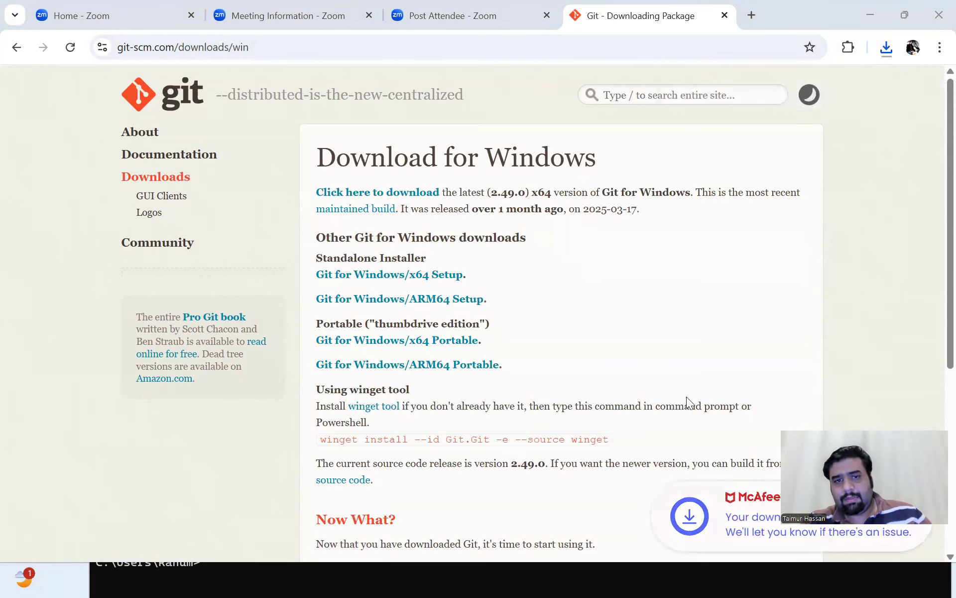
pyautogui.click(885, 52)
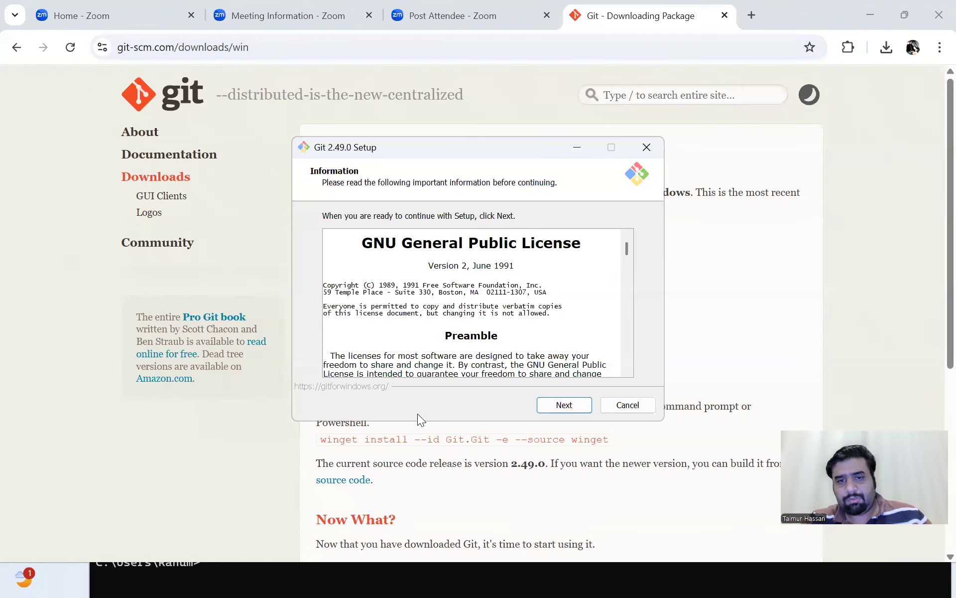
# - Install Git 2.49.0 into C:\Program Files\Git, accepting the default setup options, and finish the wizard
pyautogui.click(548, 404)
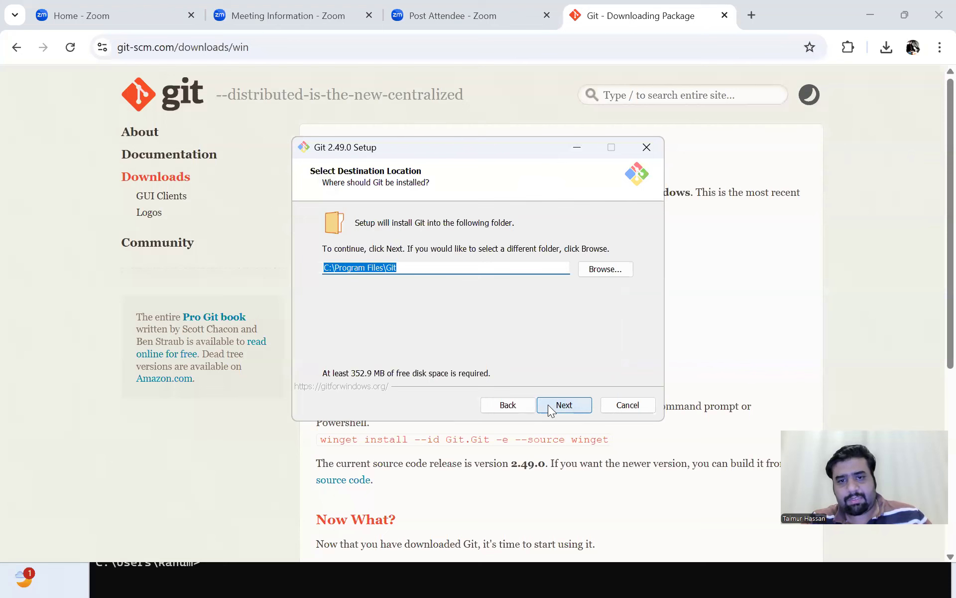
pyautogui.click(548, 404)
pyautogui.click(548, 405)
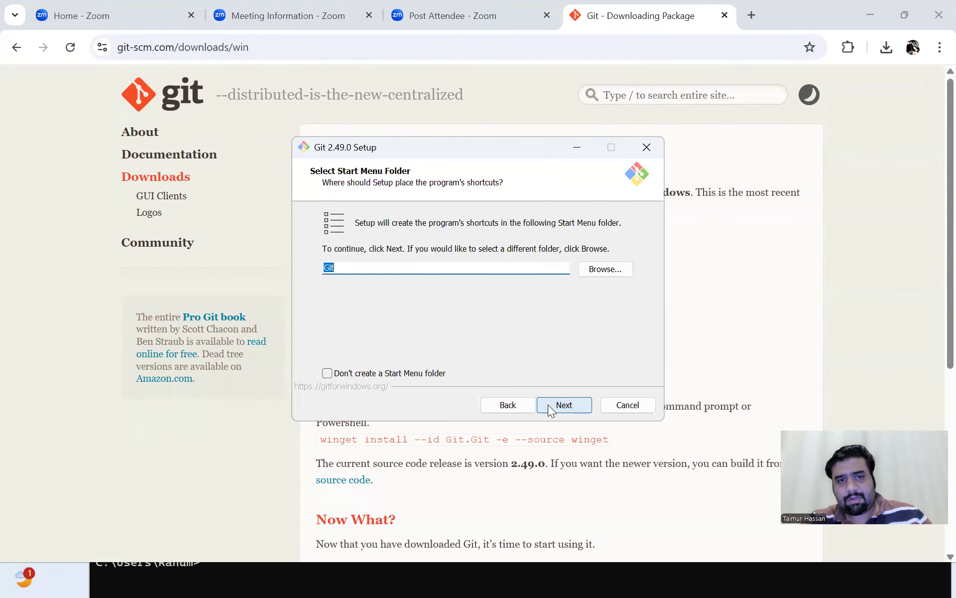
pyautogui.click(548, 404)
pyautogui.click(548, 404)
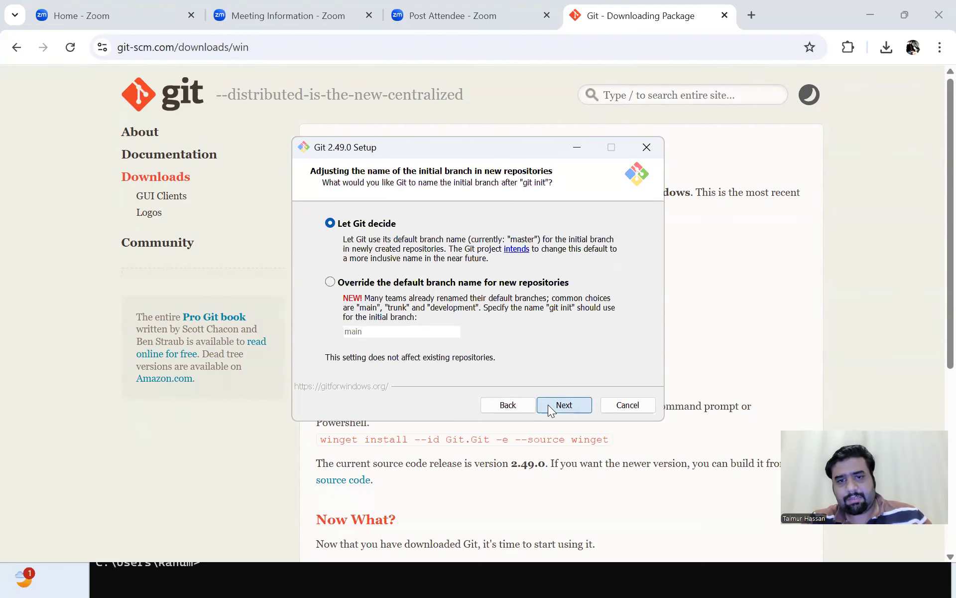
pyautogui.click(548, 404)
pyautogui.click(548, 404)
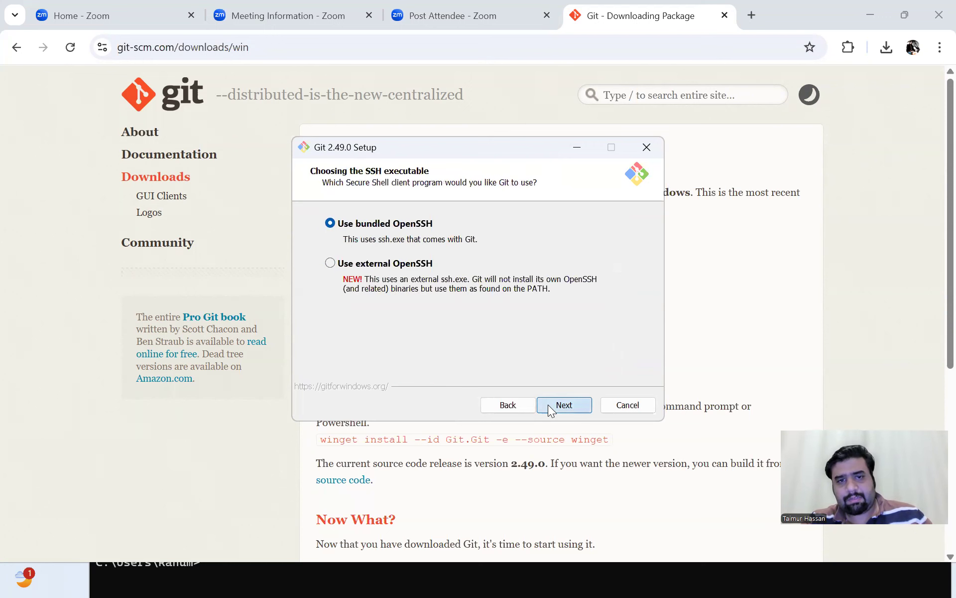
pyautogui.click(548, 405)
pyautogui.click(548, 404)
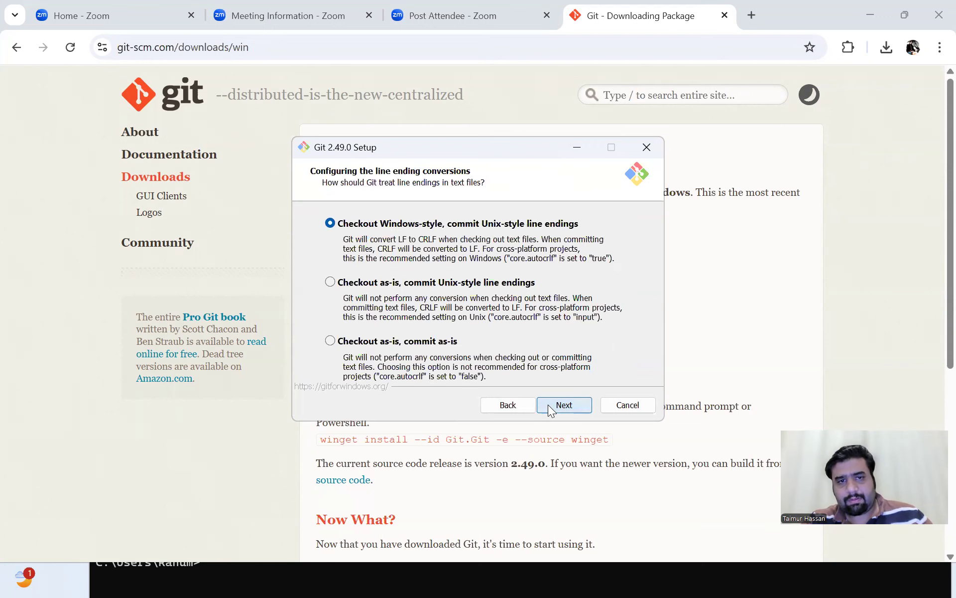
pyautogui.click(548, 405)
pyautogui.click(548, 405)
pyautogui.click(547, 404)
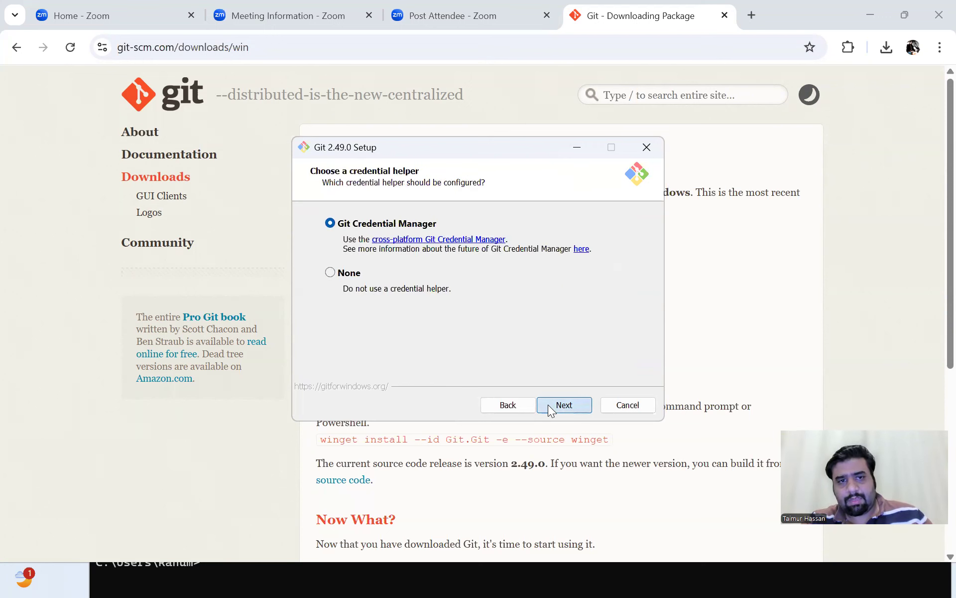
pyautogui.click(548, 404)
pyautogui.click(548, 404)
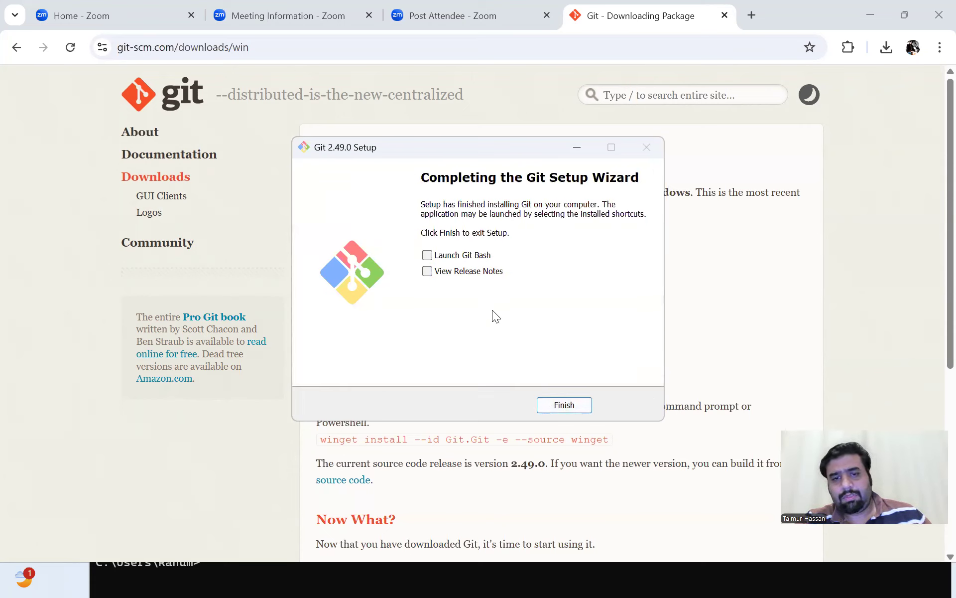
pyautogui.click(563, 405)
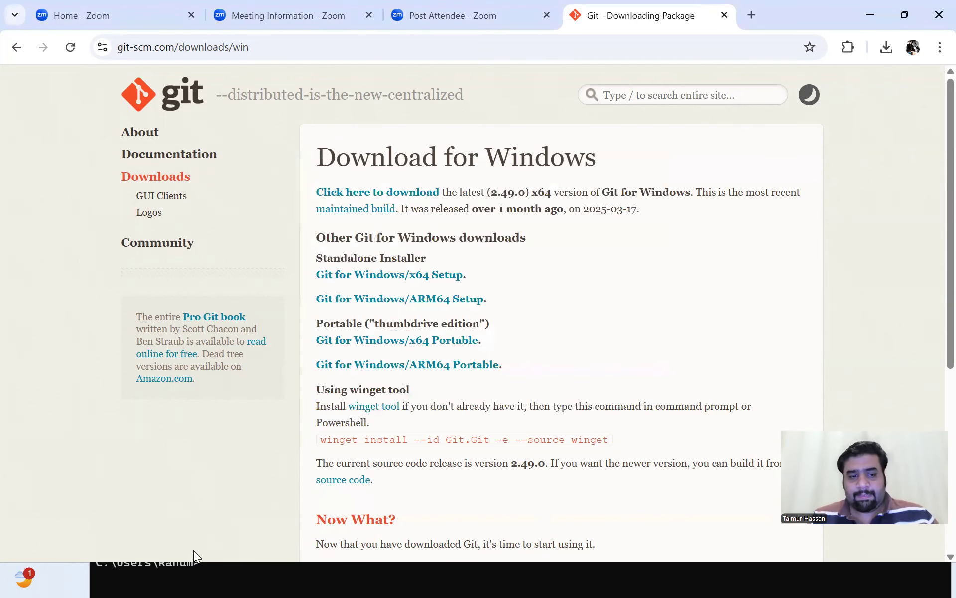
# - Close the Command Prompt window and switch to the installation document in Word
pyautogui.click(86, 568)
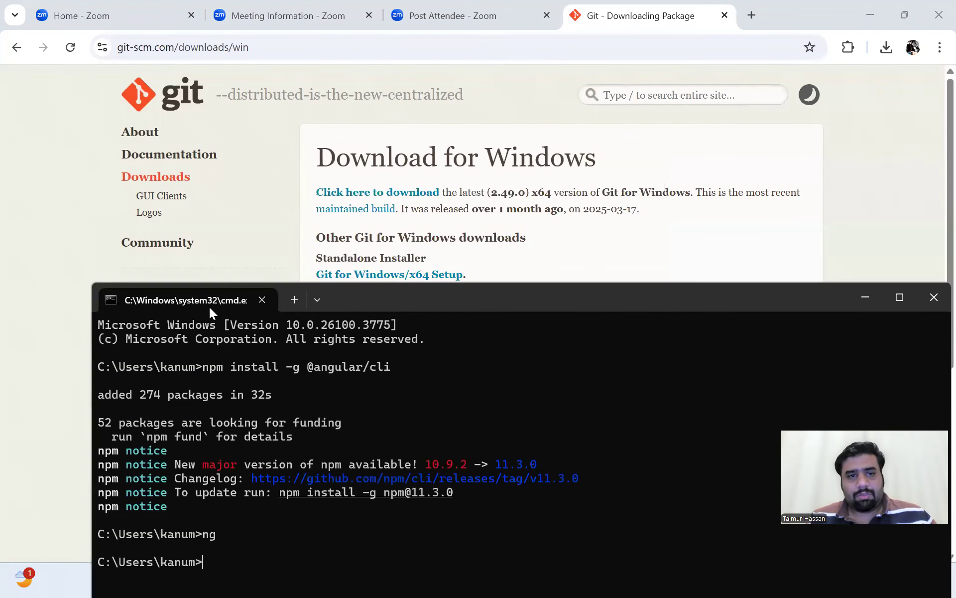
pyautogui.click(261, 300)
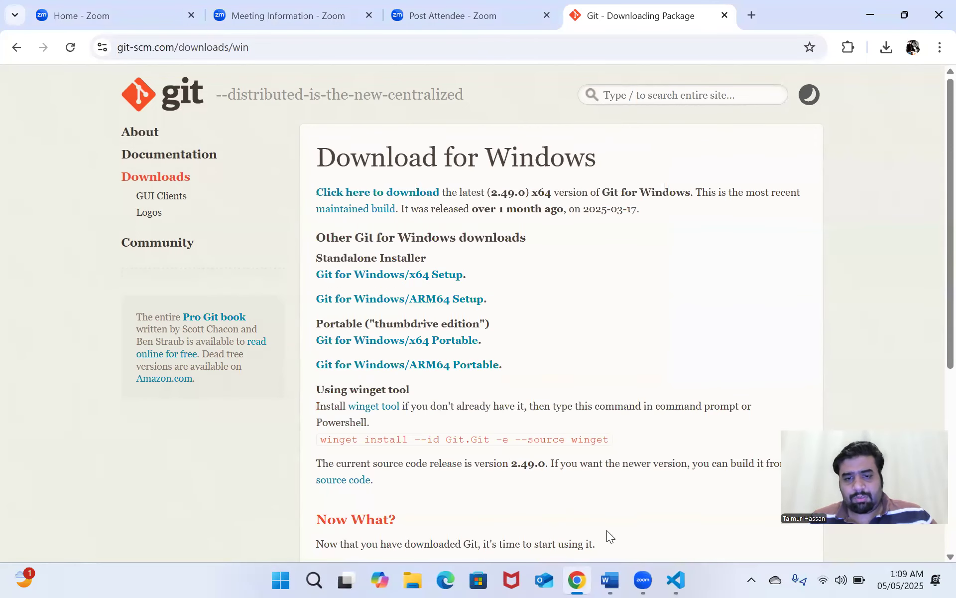
pyautogui.click(608, 581)
# - Review the document's Git instructions for Windows users and switch to Visual Studio Code
pyautogui.scroll(-5, 370, 386)
pyautogui.scroll(1, 370, 385)
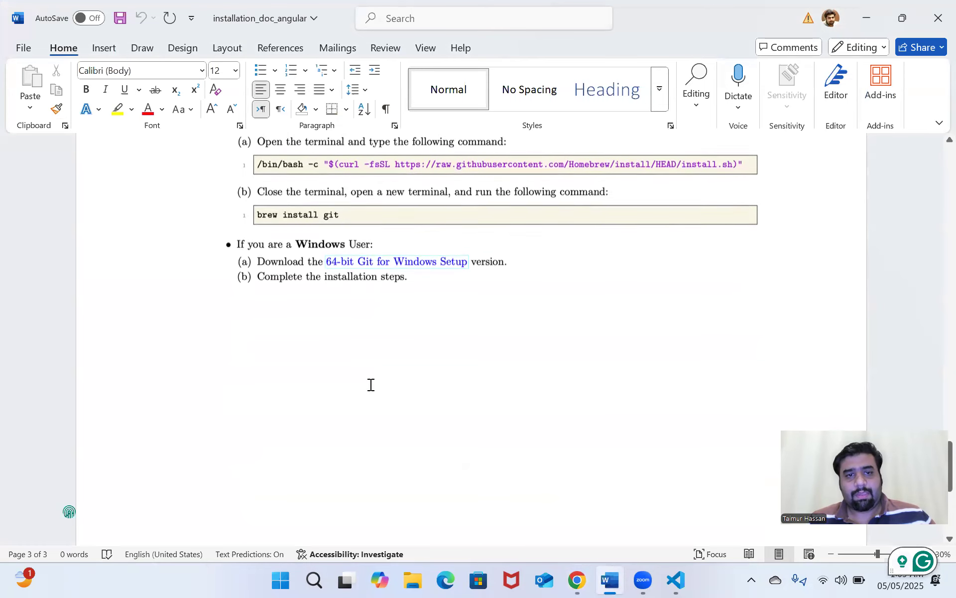
pyautogui.click(676, 580)
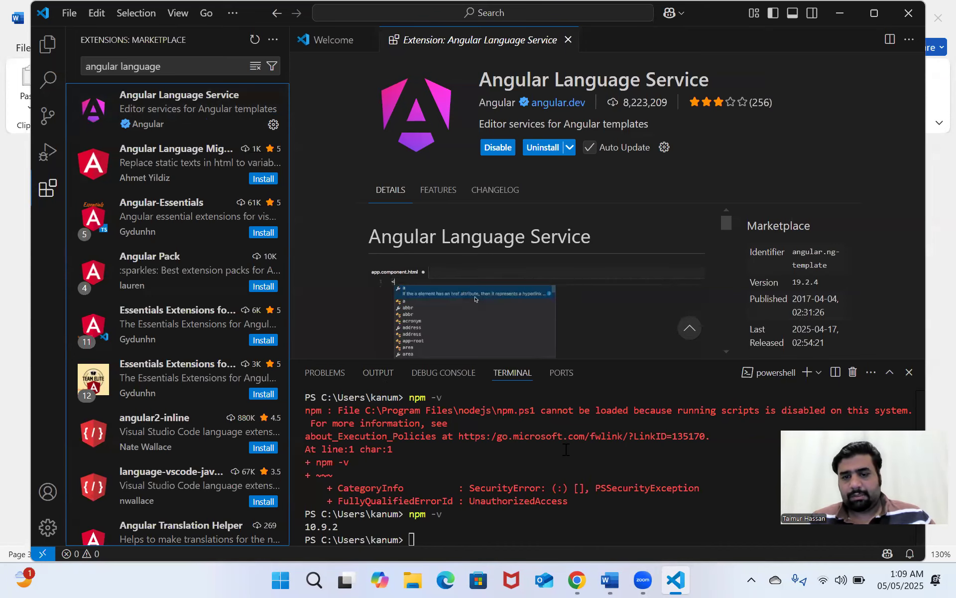
# - Run git in the existing terminal to check the installation, and restart Visual Studio Code
pyautogui.click(477, 527)
pyautogui.write('git')
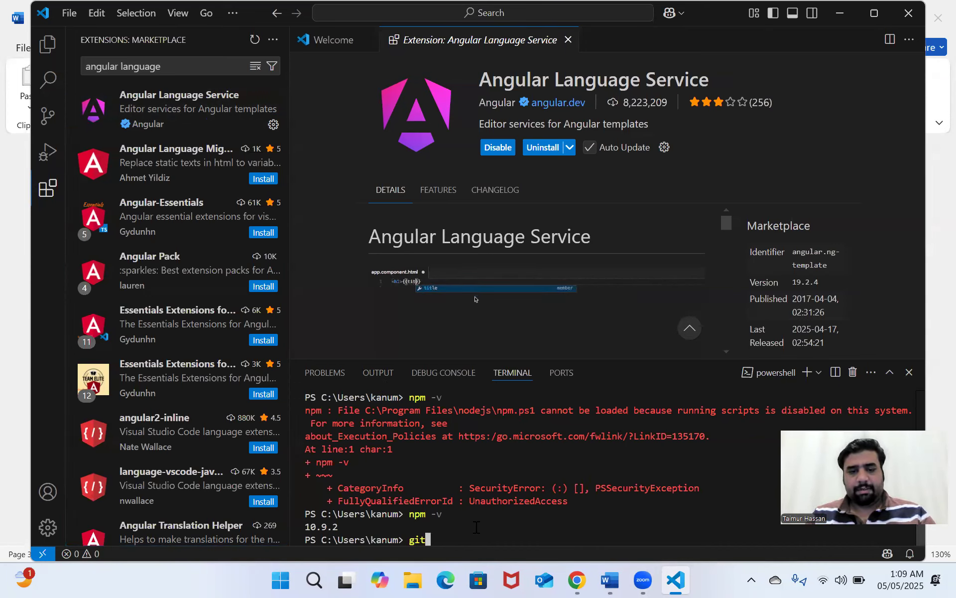
pyautogui.press('Return')
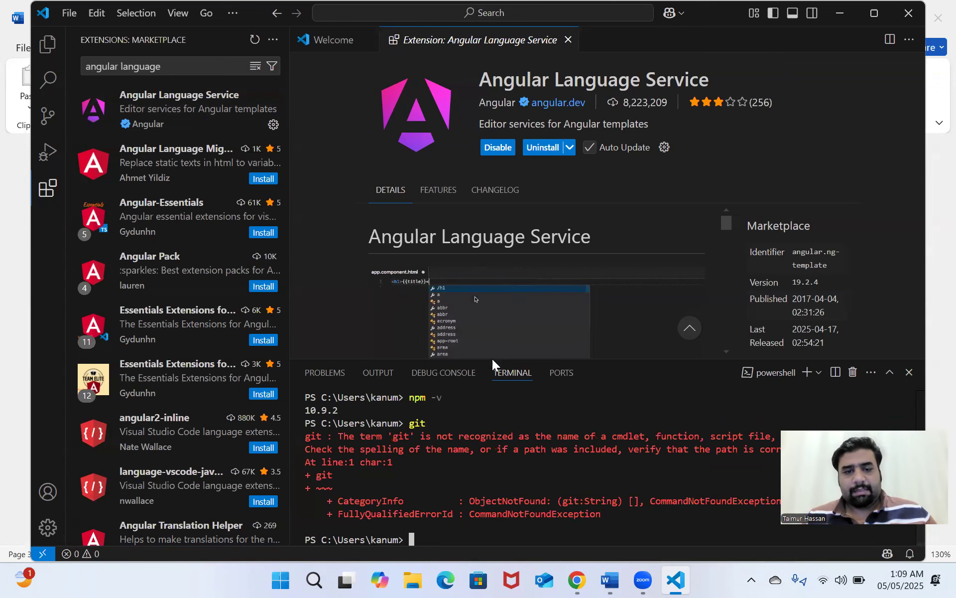
pyautogui.click(909, 13)
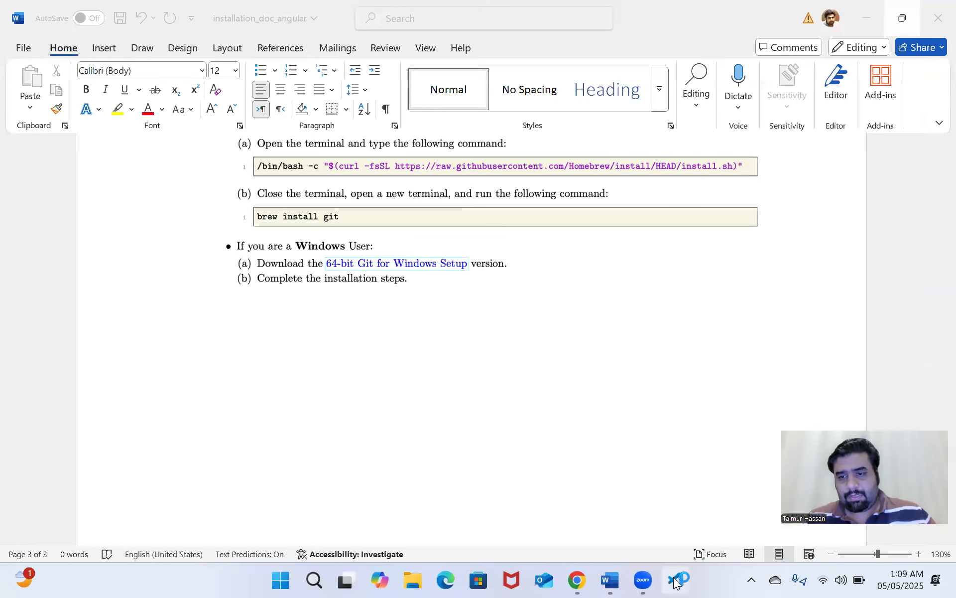
pyautogui.click(675, 579)
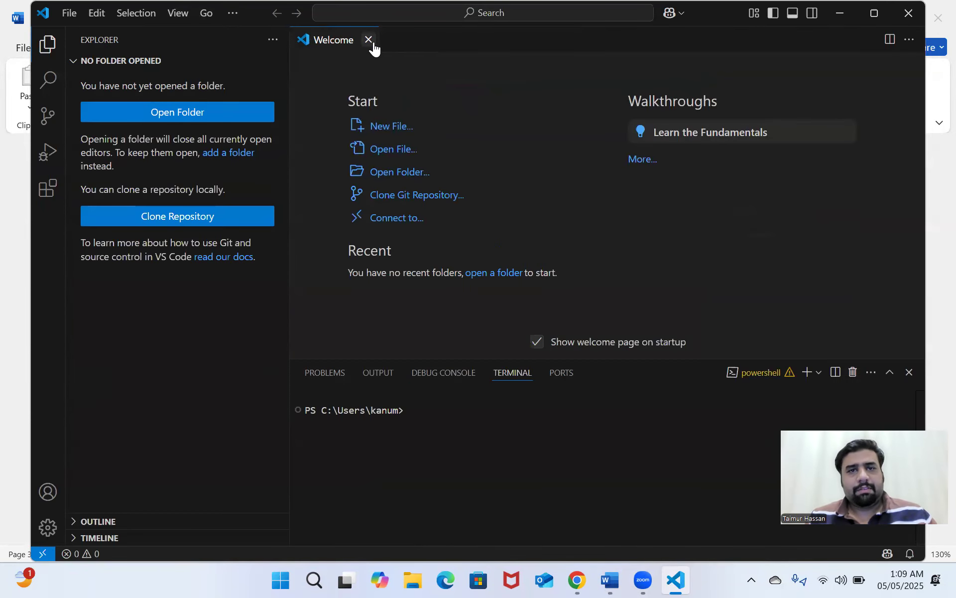
# - Close the Welcome page and run git in a new terminal to check the installation
pyautogui.click(368, 39)
pyautogui.click(232, 12)
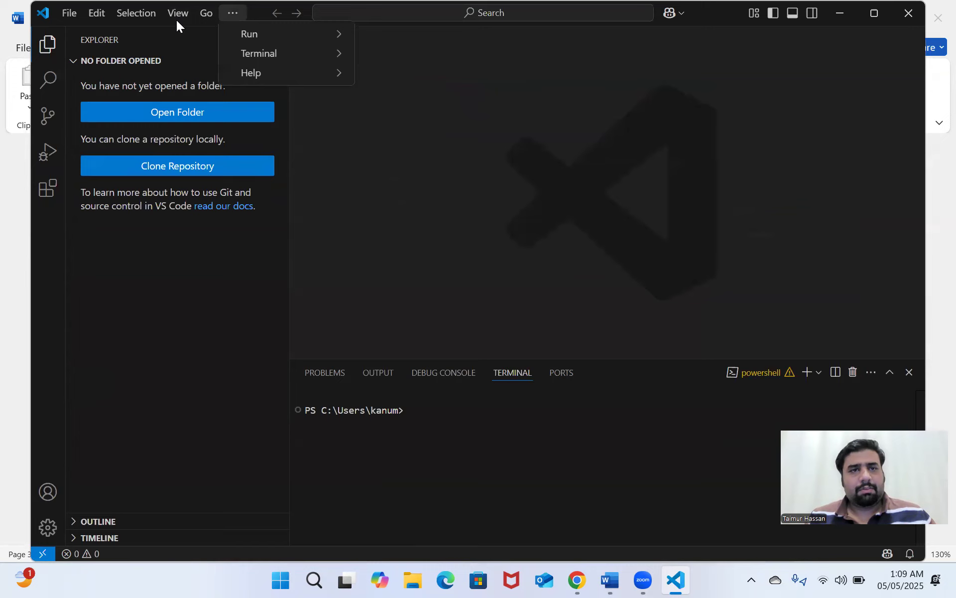
pyautogui.moveTo(268, 54)
pyautogui.click(383, 52)
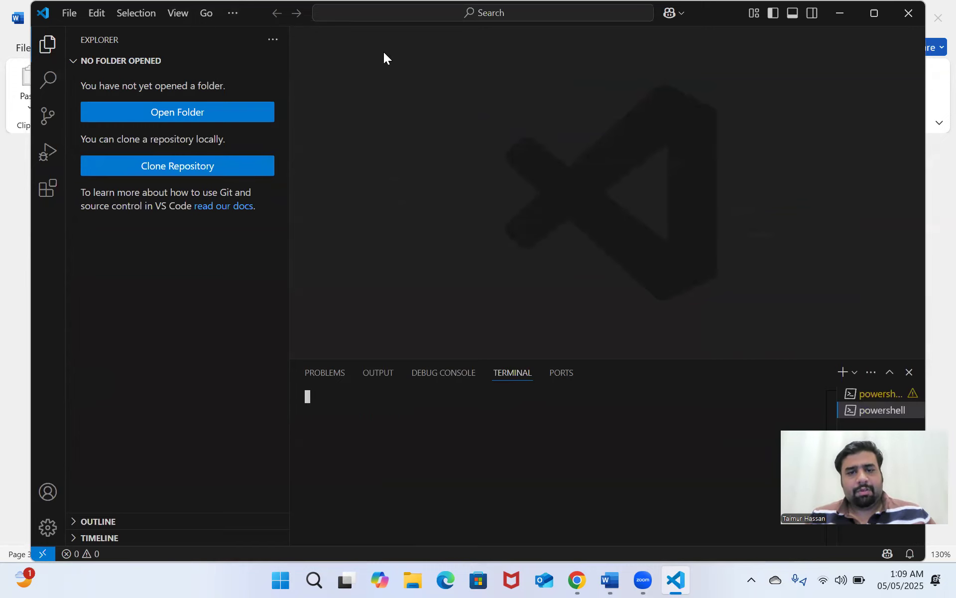
pyautogui.write('git')
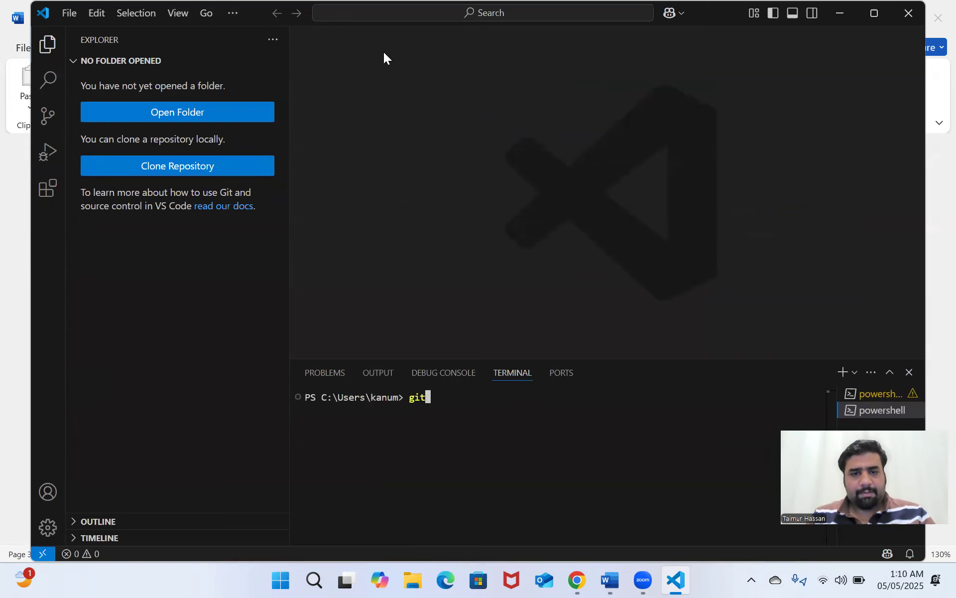
pyautogui.press('Return')
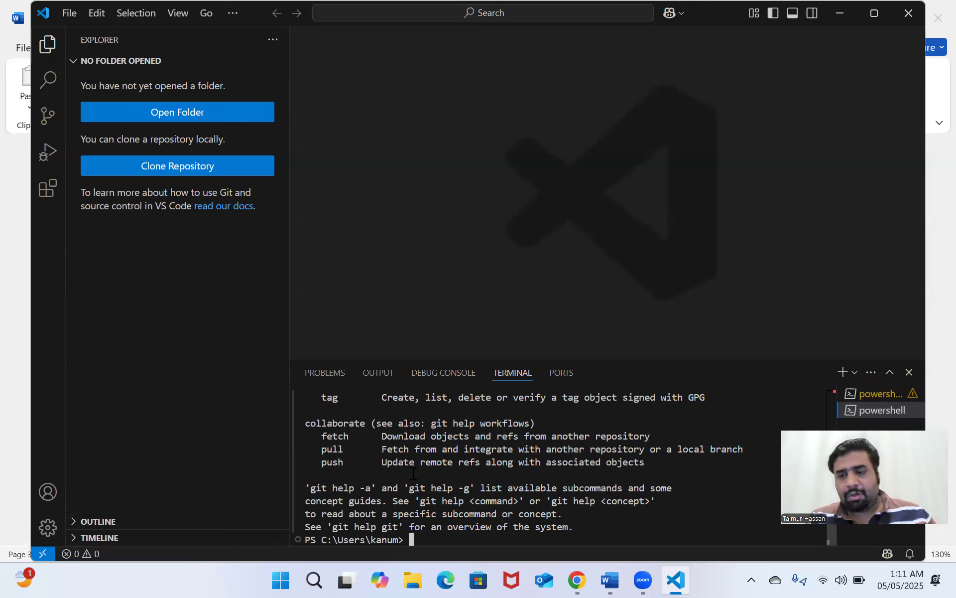
# - Change the terminal's directory up two levels to the C:\ root using cd .
pyautogui.write('cd ,,')
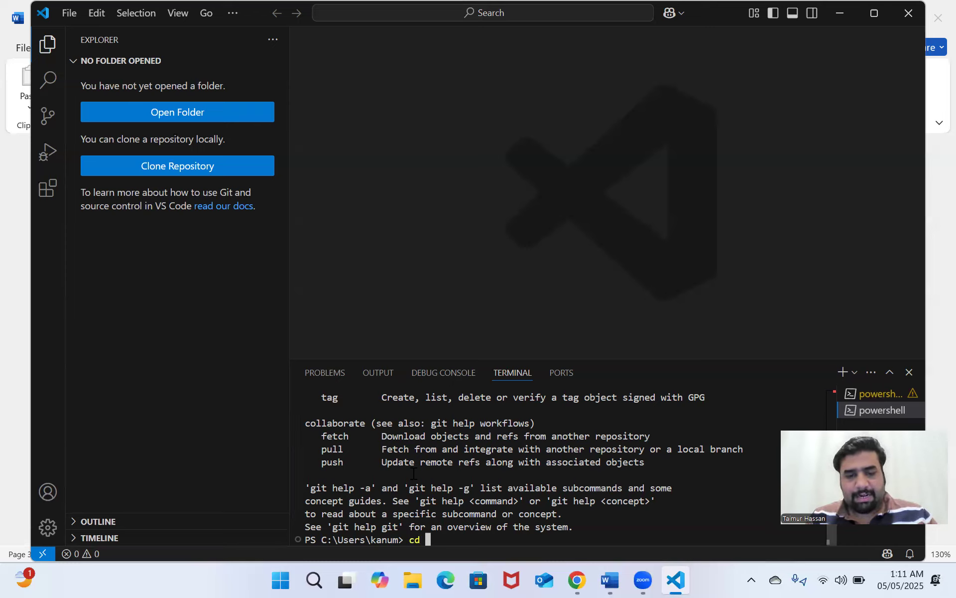
pyautogui.press('BackSpace')
pyautogui.press('BackSpace')
pyautogui.write('..')
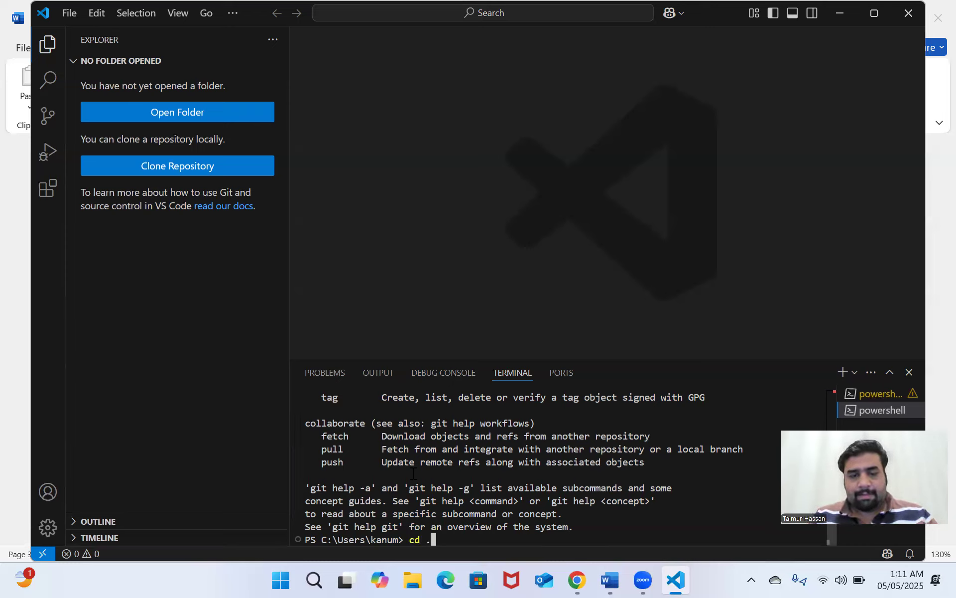
pyautogui.press('Return')
pyautogui.write('cd ..')
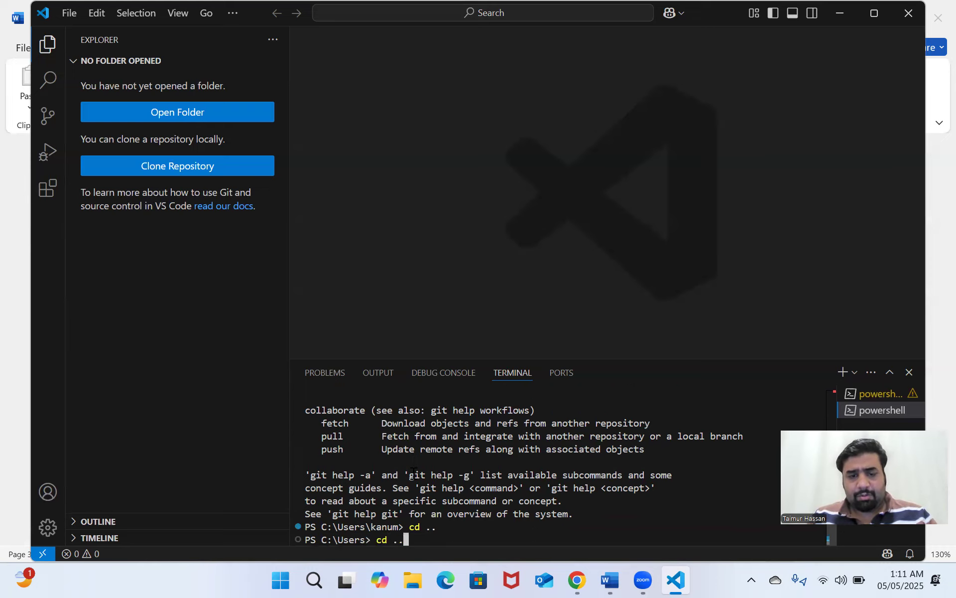
pyautogui.press('Return')
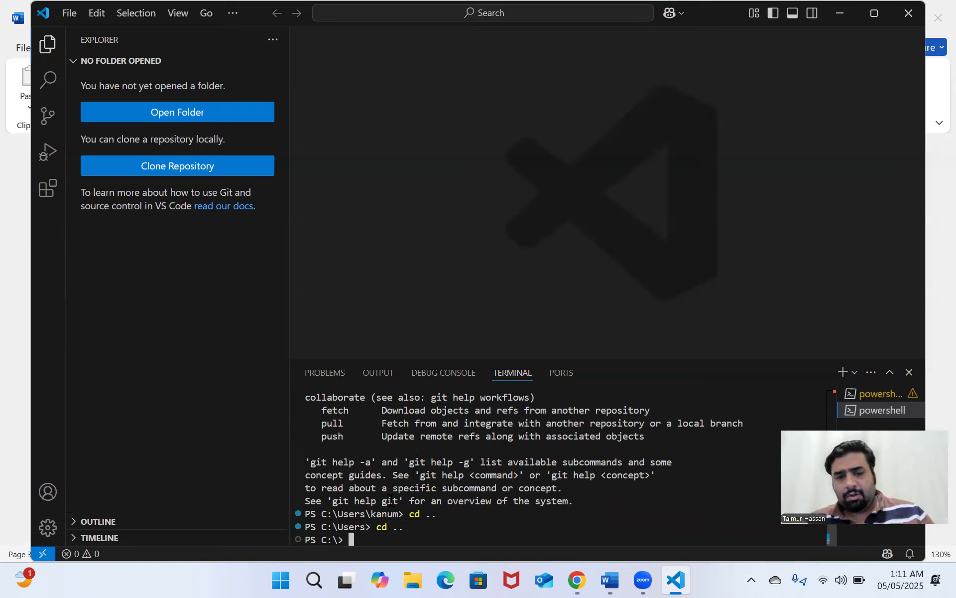
# - Switch to File Explorer and open the Windows-SSD (C:) drive from This PC
pyautogui.click(415, 579)
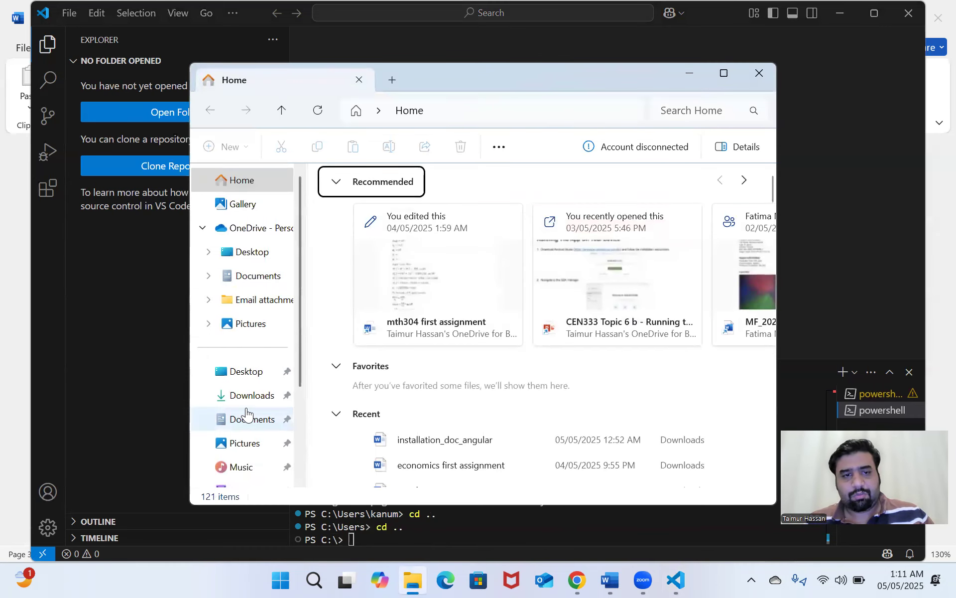
pyautogui.scroll(-3, 247, 413)
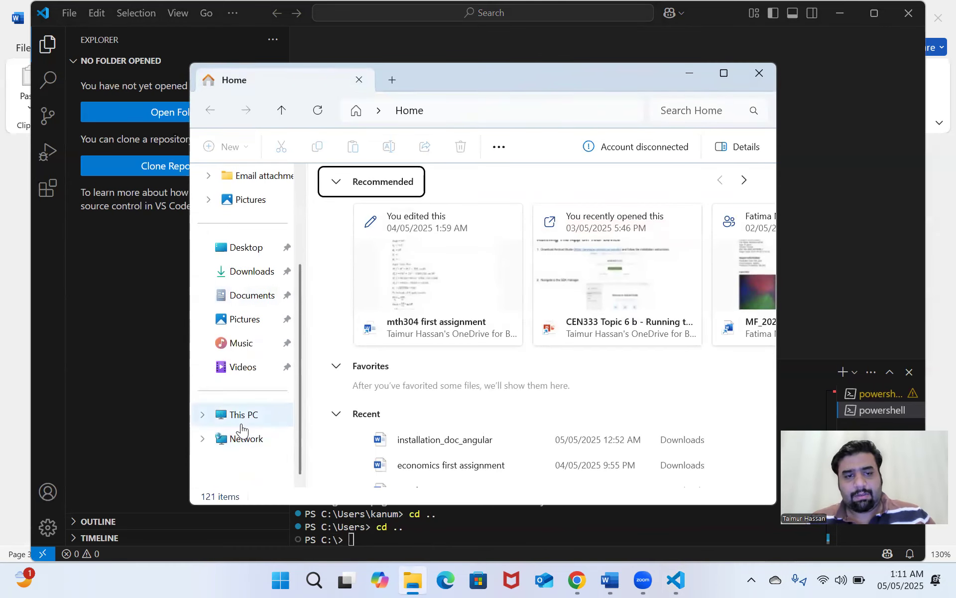
pyautogui.click(241, 427)
pyautogui.doubleClick(377, 208)
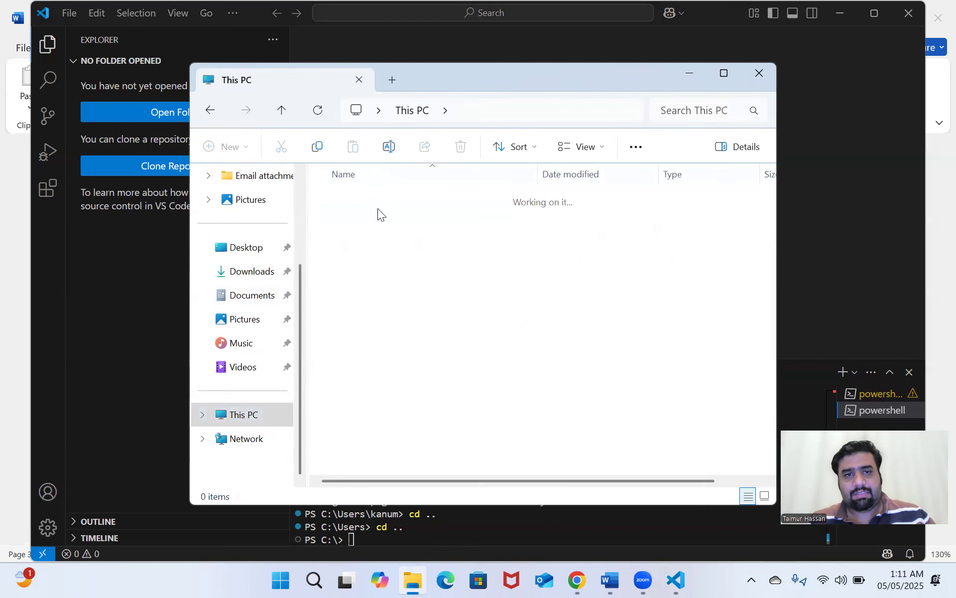
# - Create a folder named cross_platform_application in the root of the C: drive and open it
pyautogui.click(219, 147)
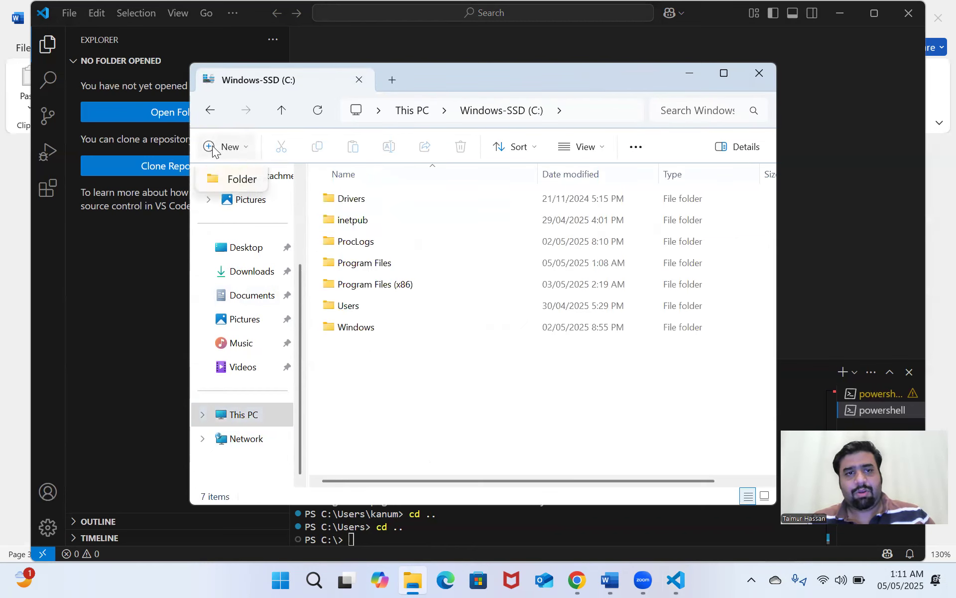
pyautogui.click(238, 182)
pyautogui.write('mewn')
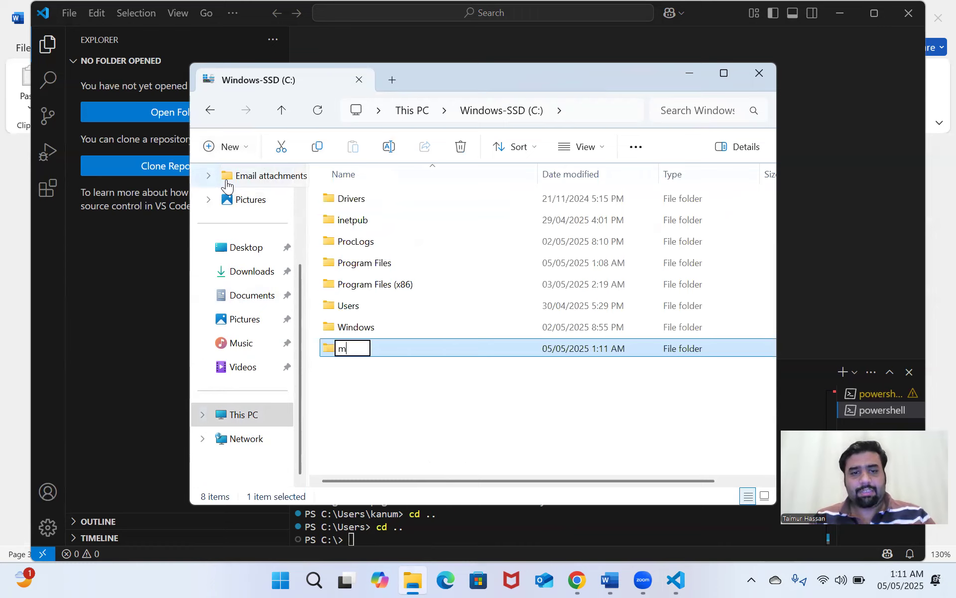
pyautogui.press('BackSpace')
pyautogui.press('BackSpace')
pyautogui.press('BackSpace')
pyautogui.press('BackSpace')
pyautogui.write('c')
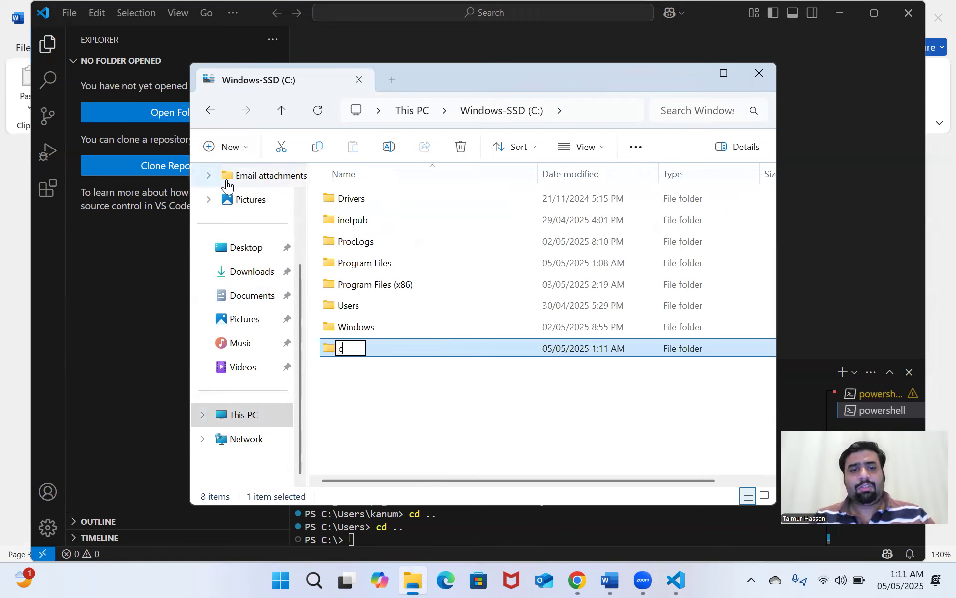
pyautogui.write('ross_plat')
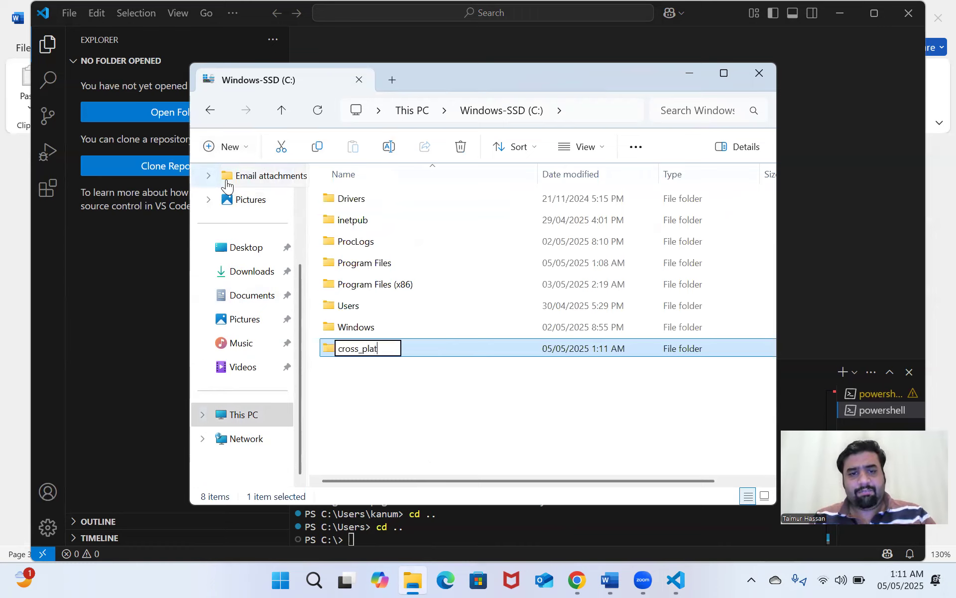
pyautogui.write('form_application')
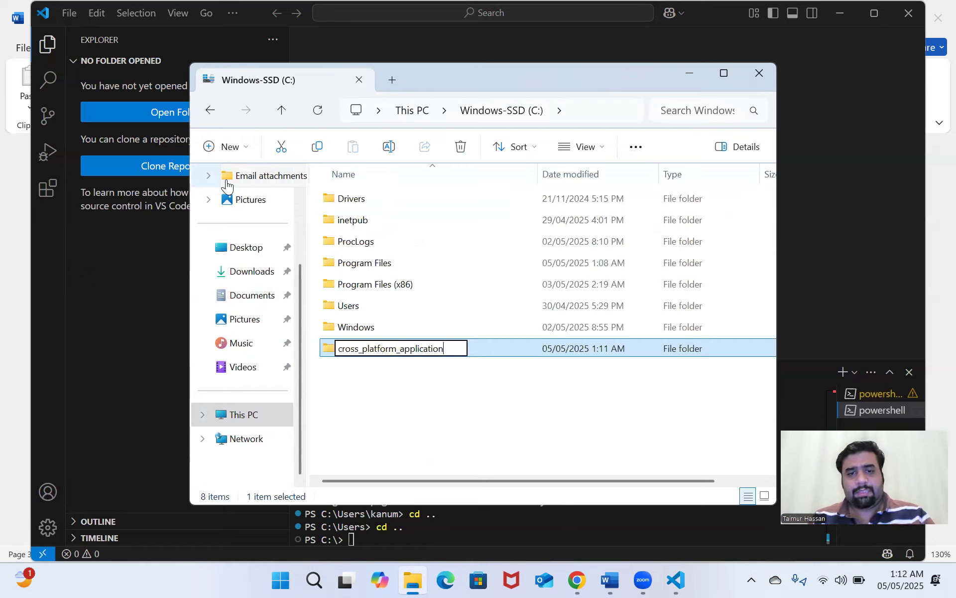
pyautogui.press('Return')
pyautogui.press('Return')
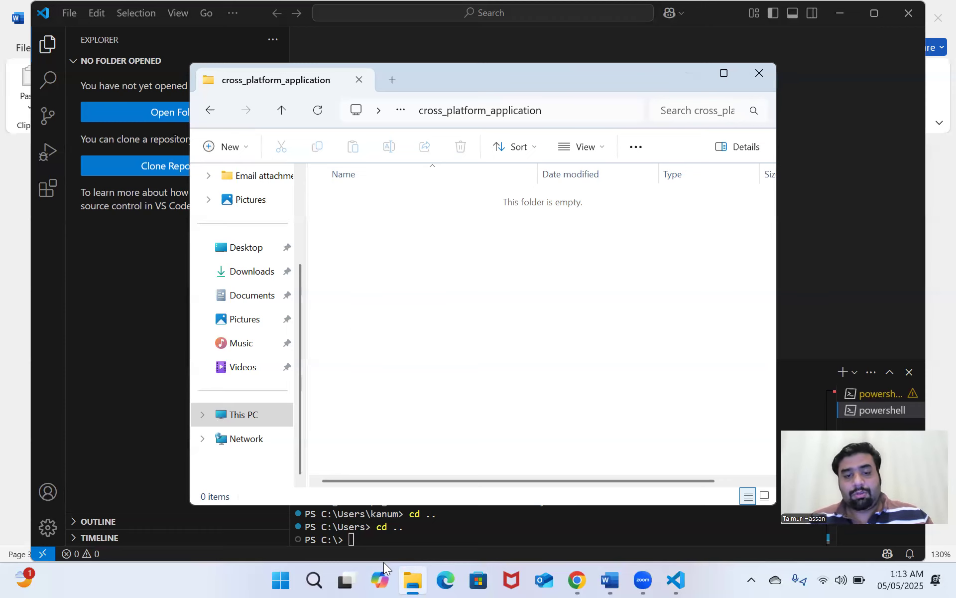
# - Return to the Visual Studio Code terminal and change the directory to .\cross_platform_application\
pyautogui.click(368, 542)
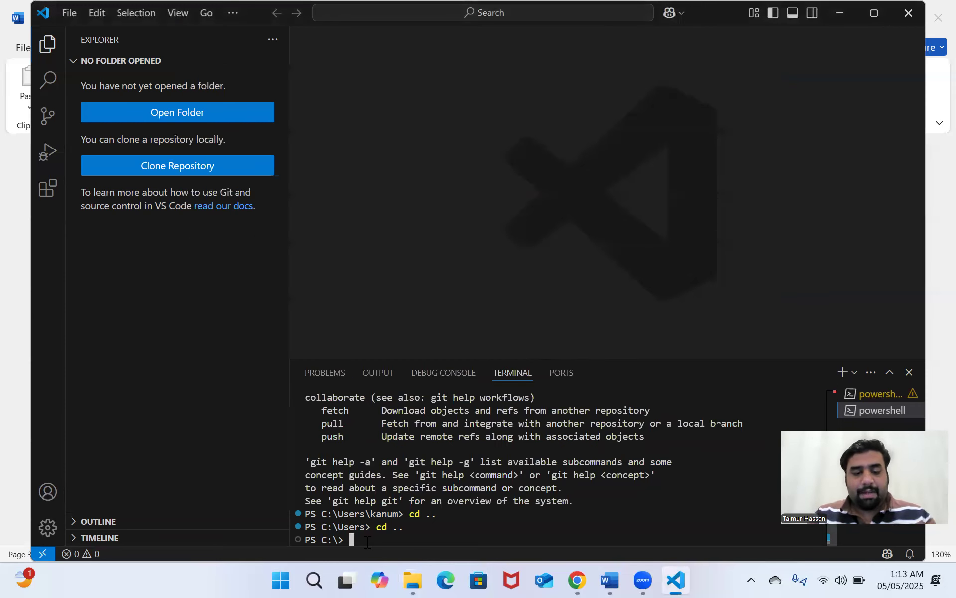
pyautogui.write('cd ')
pyautogui.write('.\\c')
pyautogui.press('Tab')
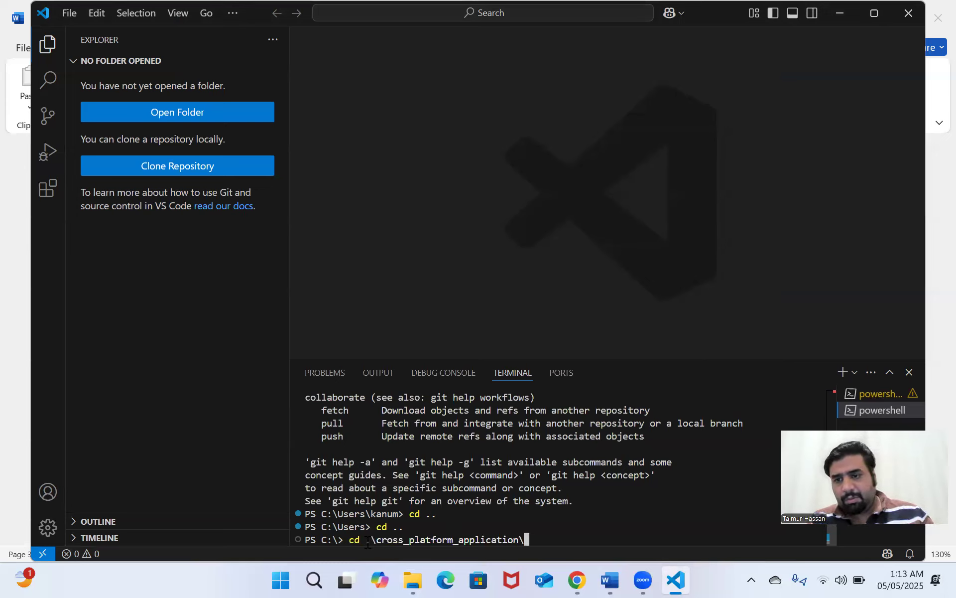
pyautogui.press('Return')
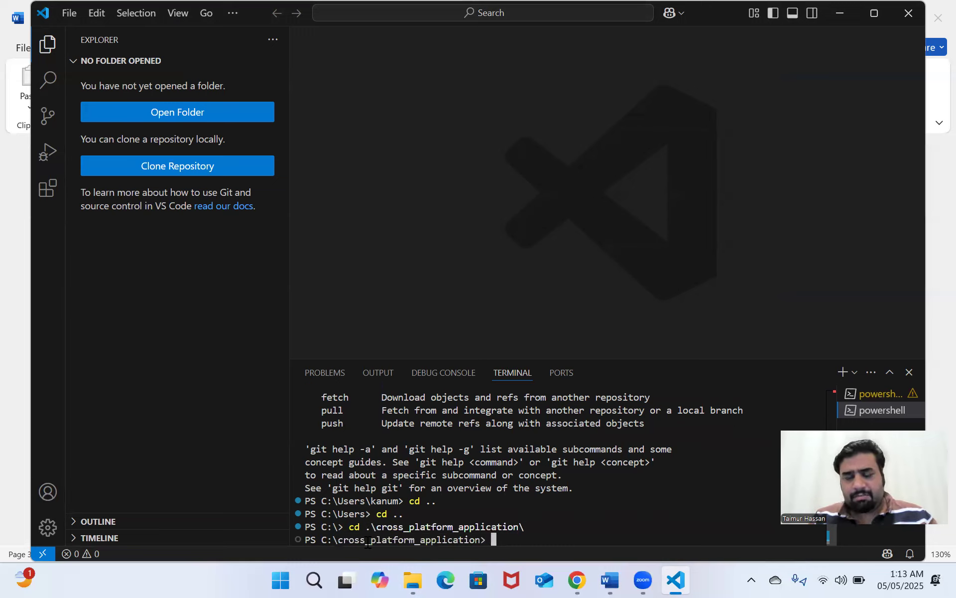
# - Clone the instructor's mstarterapp repository from github.com over https with git clone, and check the cloned folder in File Explorer
pyautogui.write('git clone')
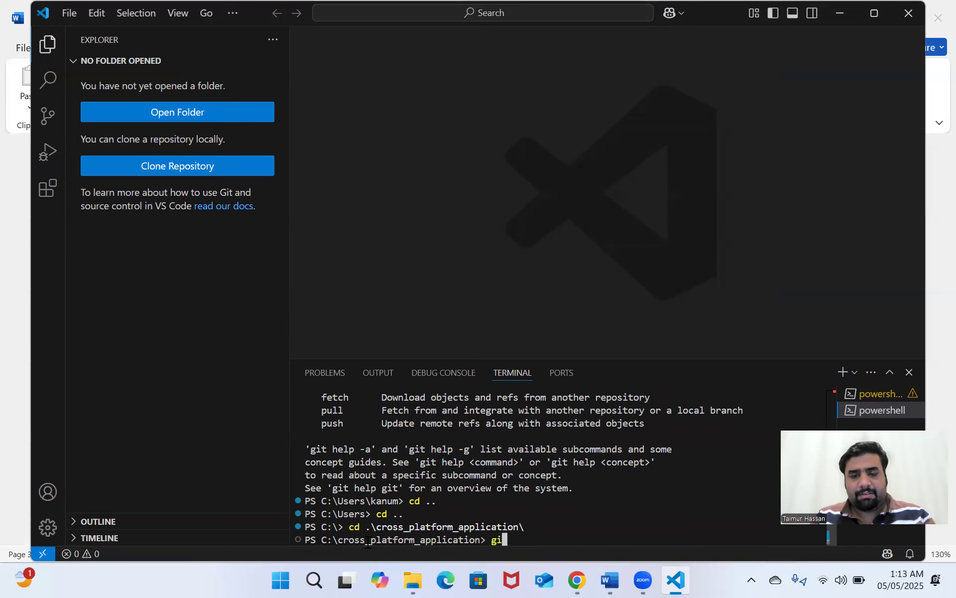
pyautogui.write('http:')
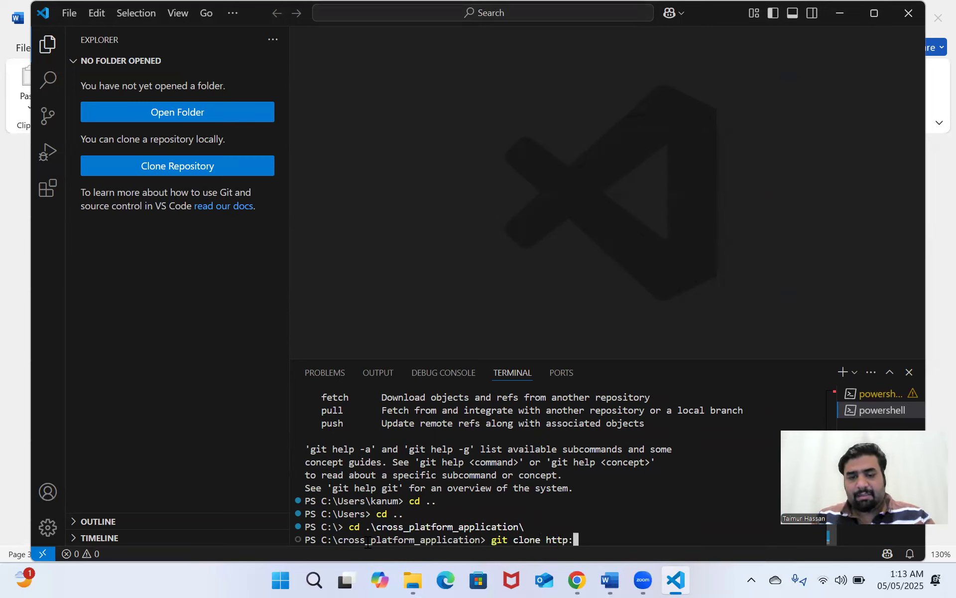
pyautogui.press('BackSpace')
pyautogui.write('s://git')
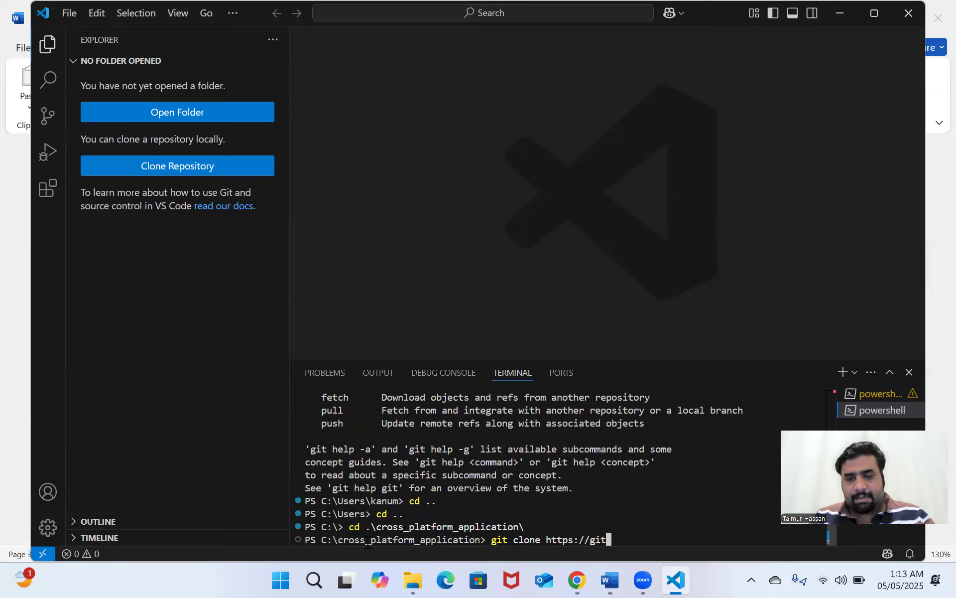
pyautogui.write('hub.com/t')
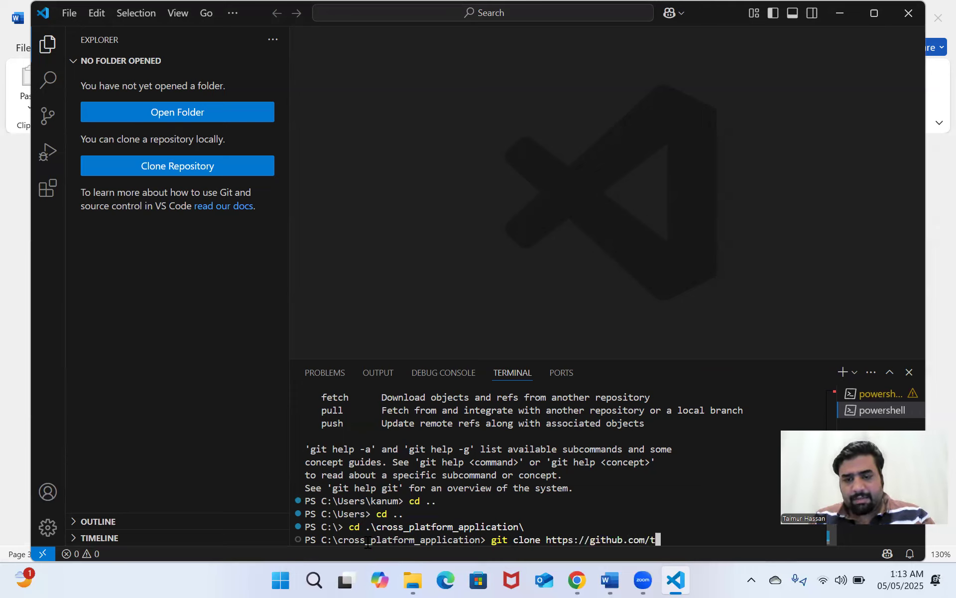
pyautogui.write('aimurhassan/mstarterapp')
pyautogui.press('Return')
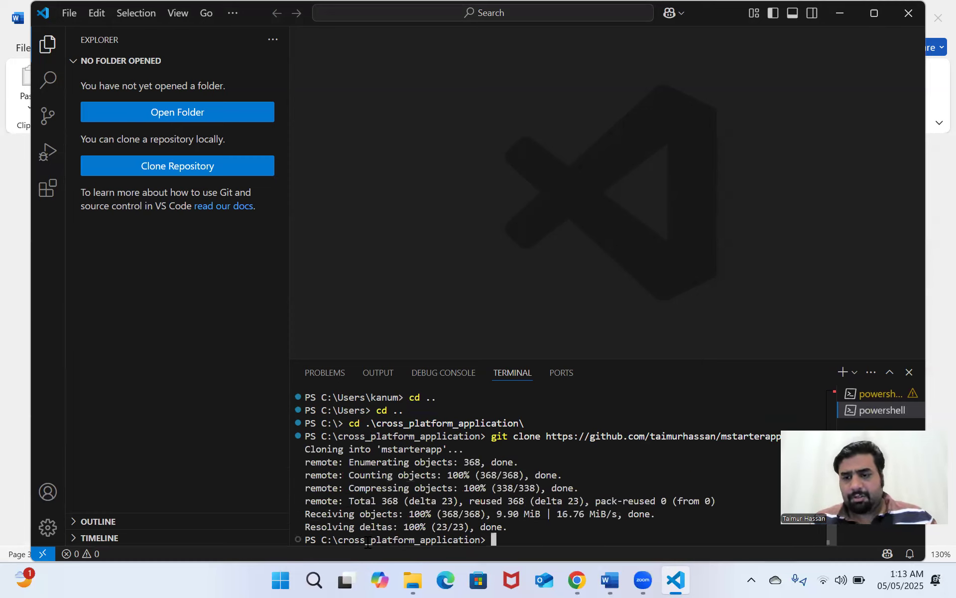
pyautogui.click(413, 579)
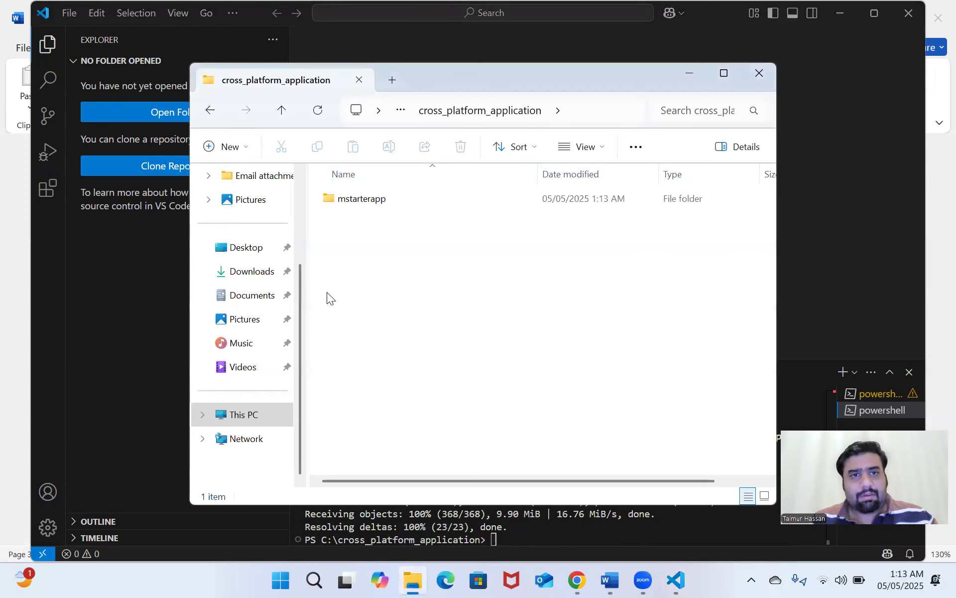
pyautogui.click(64, 336)
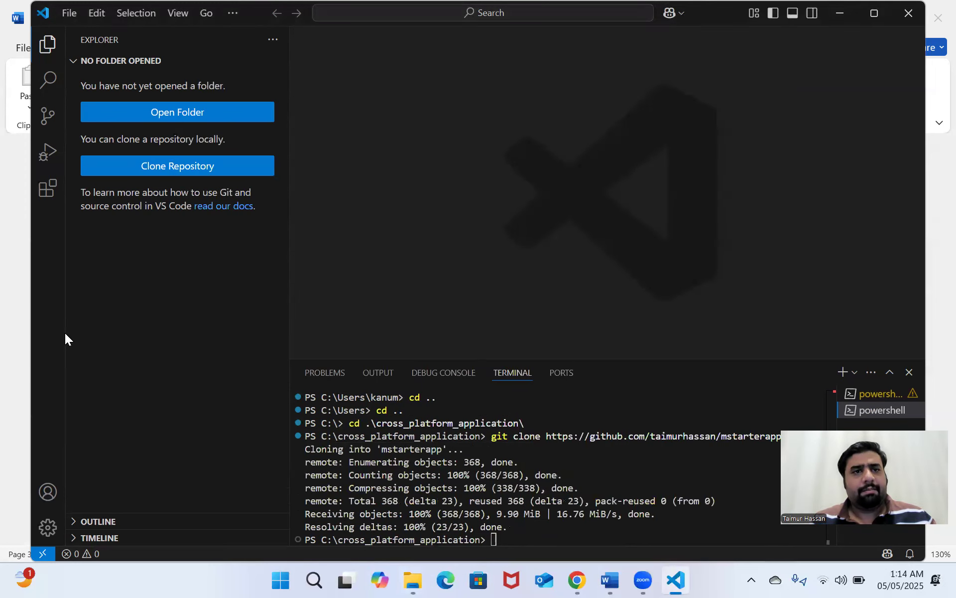
# - Start opening a folder and browse to cross_platform_application\mstarterapp on the Windows-SSD (C:) drive
pyautogui.click(155, 114)
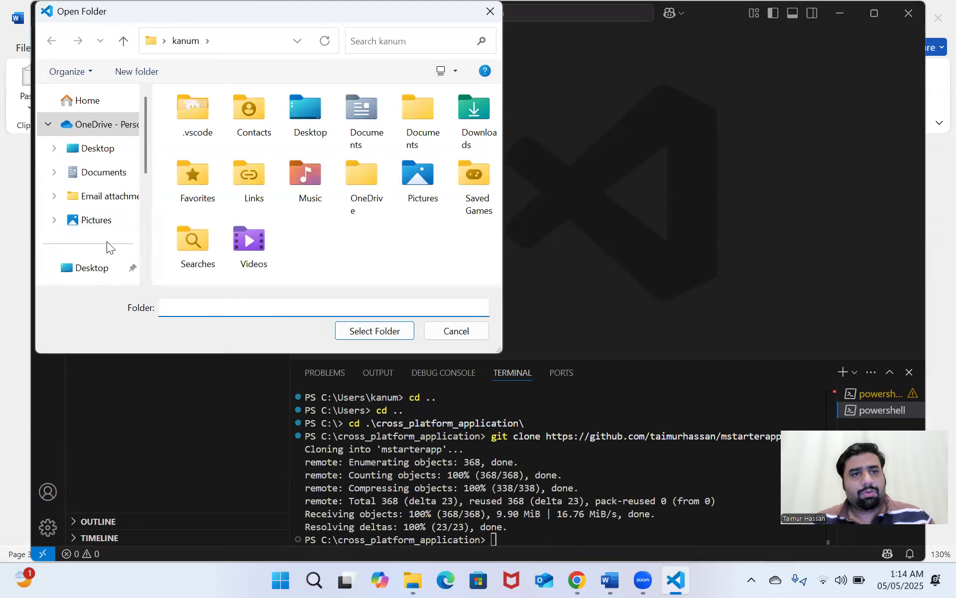
pyautogui.scroll(-3, 107, 241)
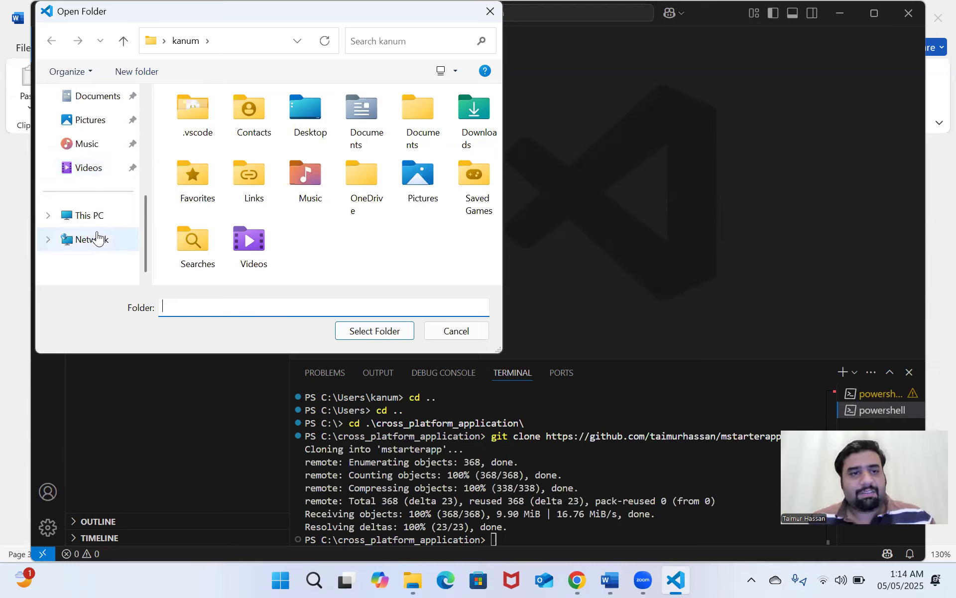
pyautogui.click(48, 215)
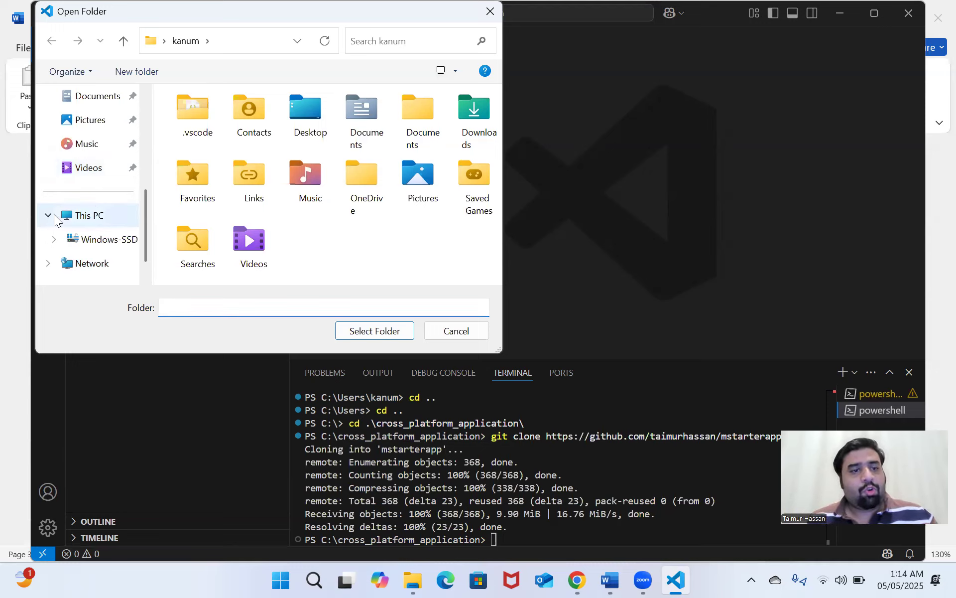
pyautogui.click(94, 241)
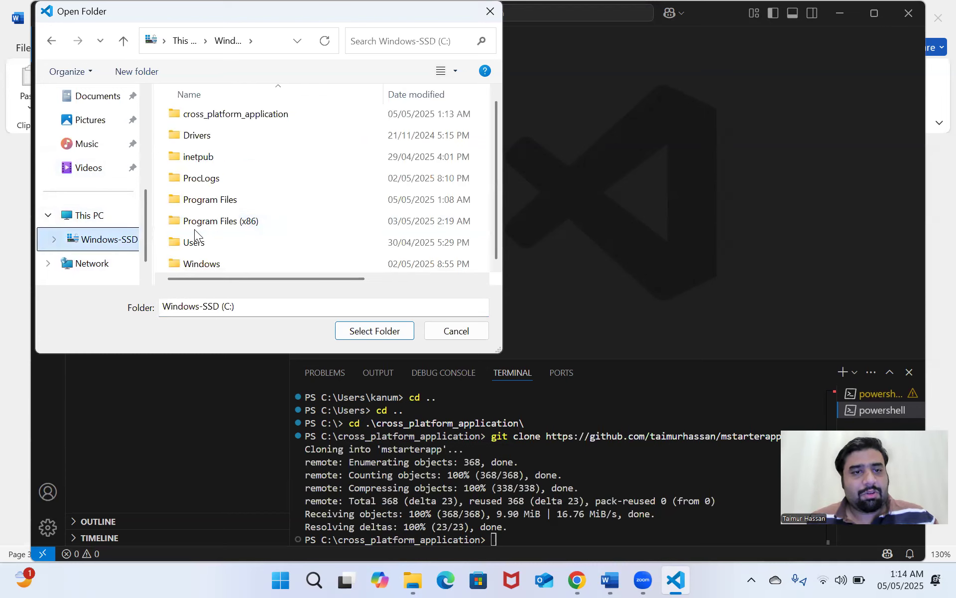
pyautogui.doubleClick(222, 113)
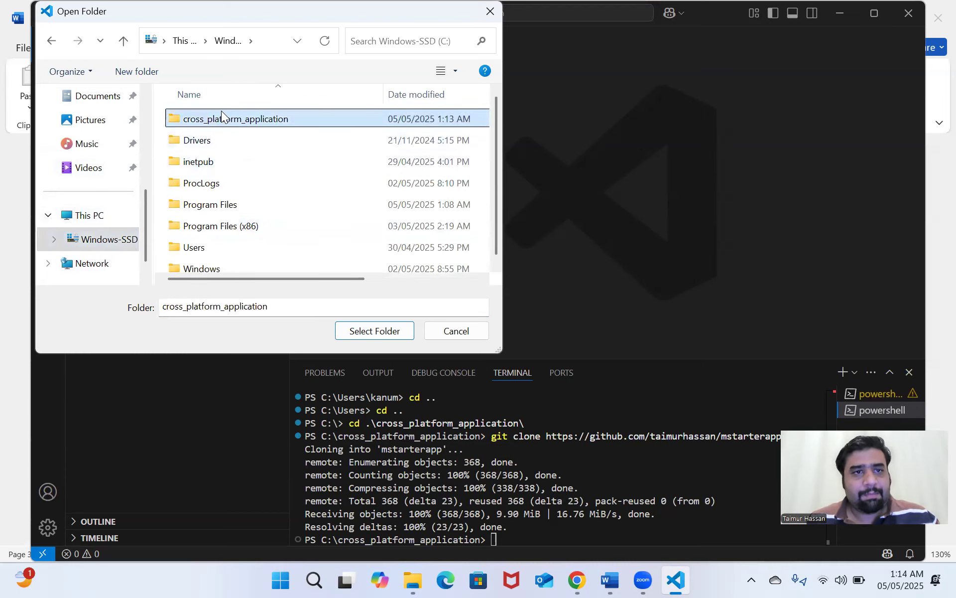
pyautogui.doubleClick(221, 118)
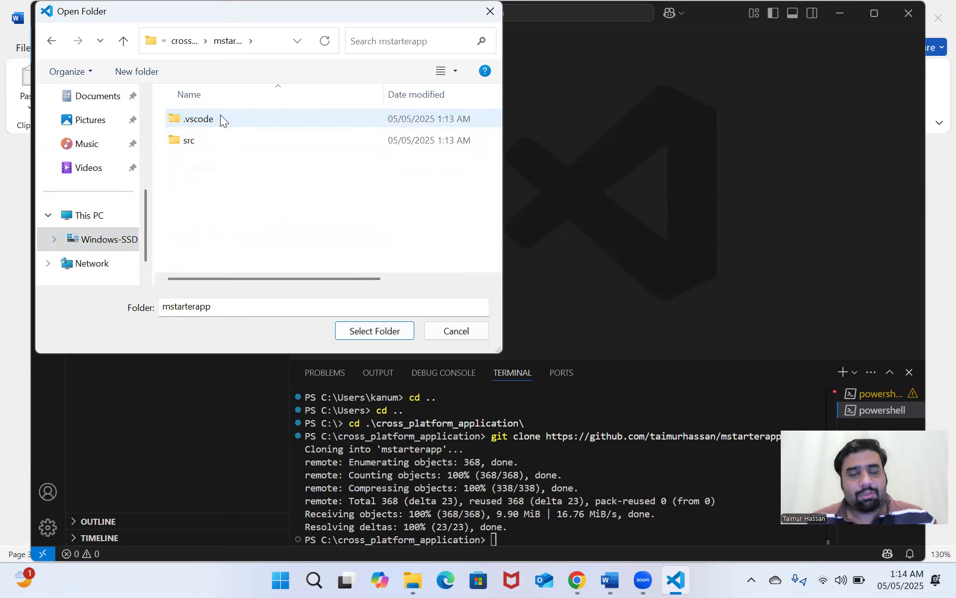
# - Examine the cross_platform_application and mstarterapp parts of the folder path in the Open Folder dialog
pyautogui.click(268, 42)
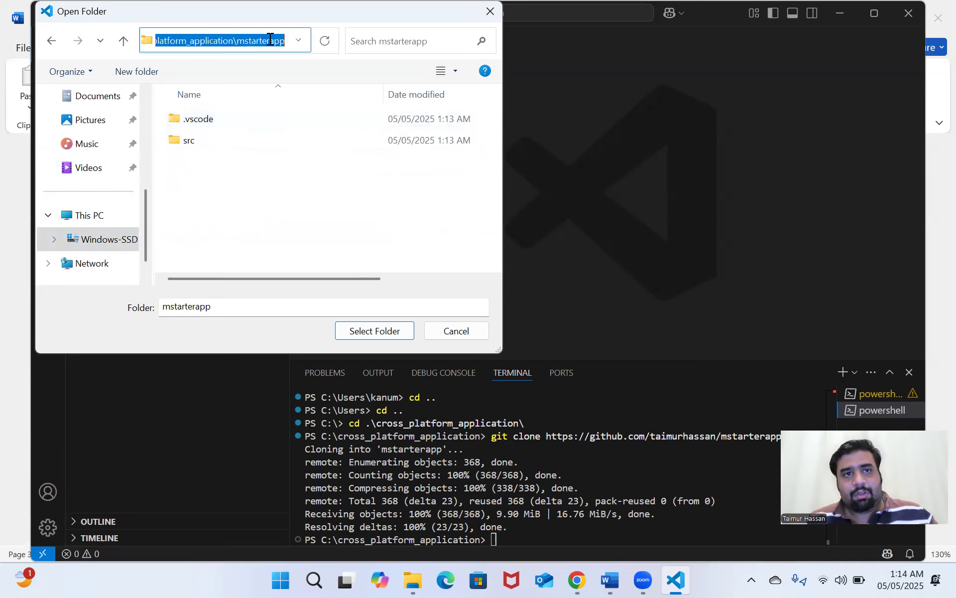
pyautogui.press('Right')
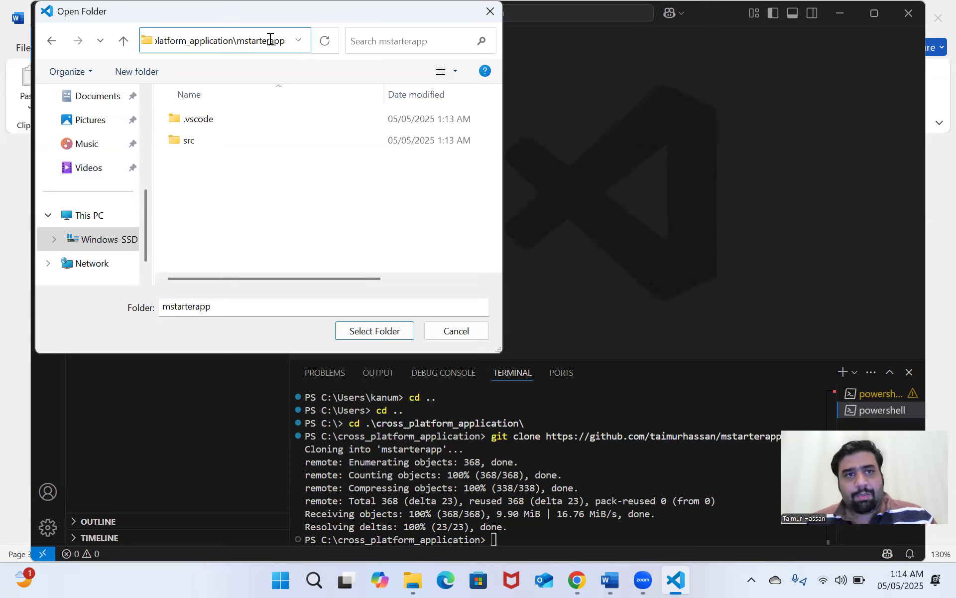
pyautogui.hotkey('ctrl', 'shift', 'Left')
pyautogui.hotkey('ctrl', 'shift', 'Left')
pyautogui.hotkey('ctrl', 'shift', 'Left')
pyautogui.hotkey('ctrl', 'shift', 'Left')
pyautogui.hotkey('ctrl', 'shift', 'Left')
pyautogui.hotkey('ctrl', 'a')
pyautogui.press('Right')
pyautogui.hotkey('ctrl', 'Left')
pyautogui.hotkey('ctrl', 'Left')
pyautogui.hotkey('ctrl', 'Left')
pyautogui.hotkey('ctrl', 'Left')
pyautogui.hotkey('ctrl', 'shift', 'Right')
pyautogui.hotkey('ctrl', 'shift', 'Right')
pyautogui.hotkey('ctrl', 'shift', 'Right')
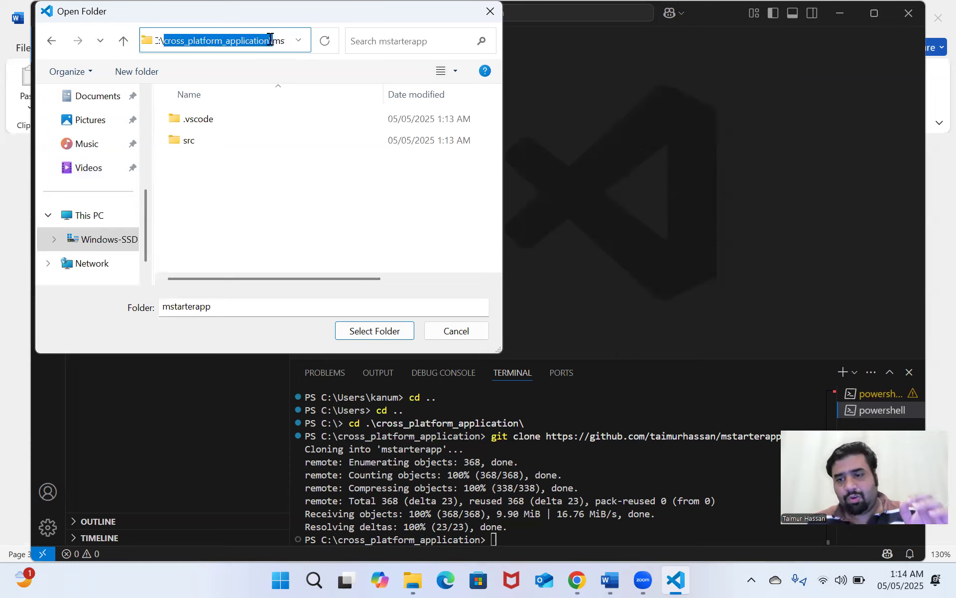
pyautogui.press('Right')
pyautogui.hotkey('ctrl', 'Right')
pyautogui.hotkey('ctrl', 'shift', 'Right')
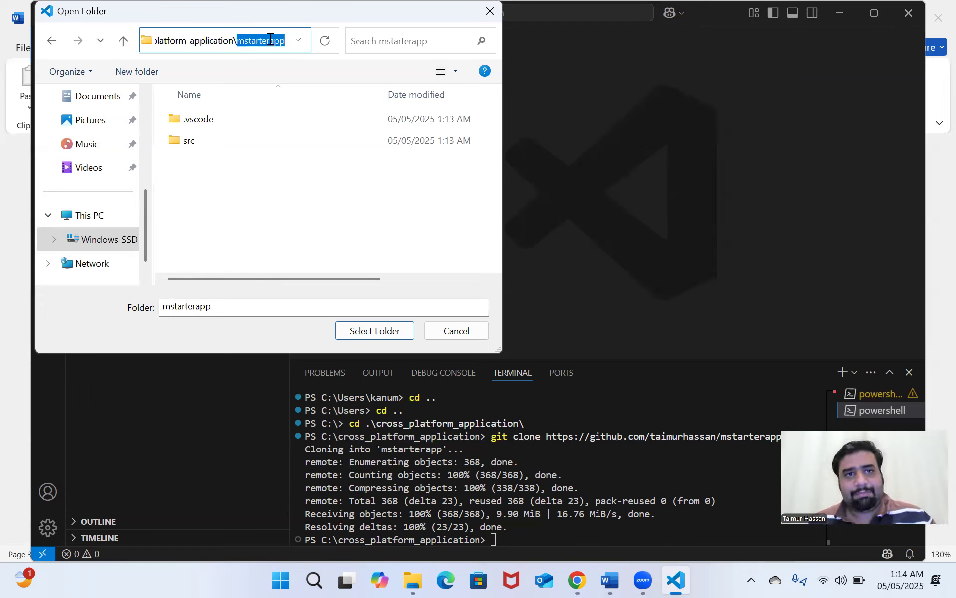
pyautogui.press('Right')
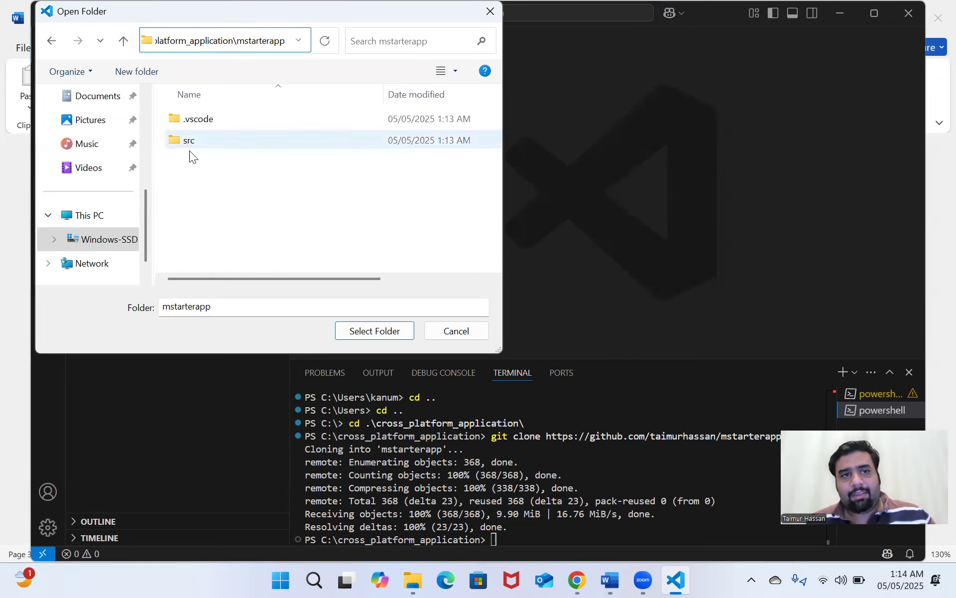
# - Look inside the src subfolder, return to mstarterapp and check its full path
pyautogui.doubleClick(204, 141)
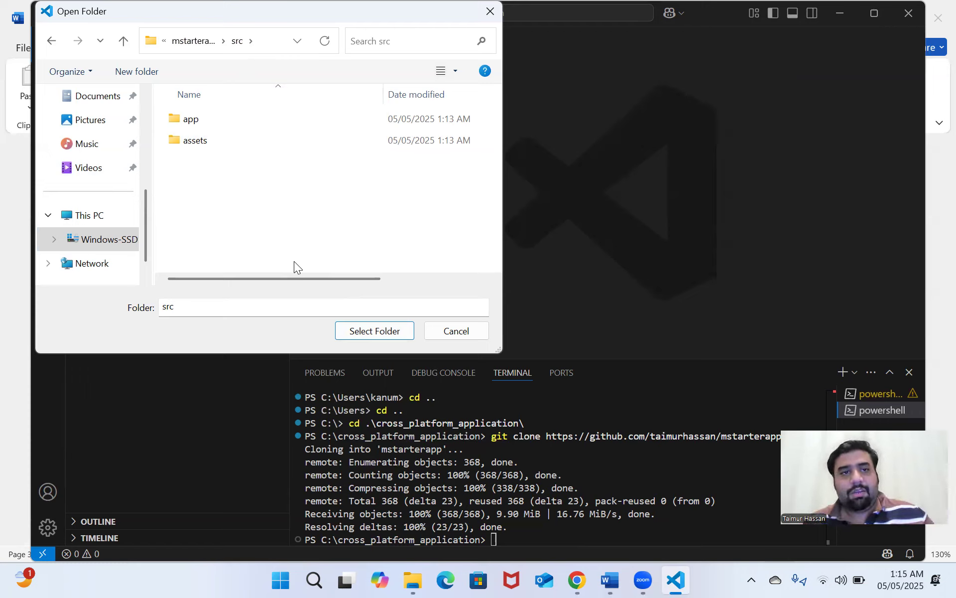
pyautogui.click(180, 42)
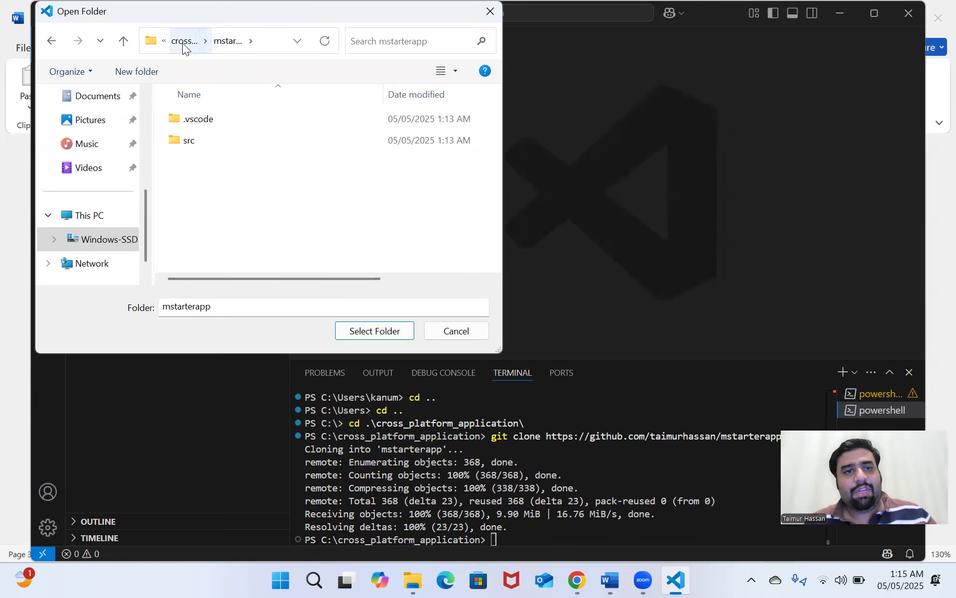
pyautogui.click(182, 43)
pyautogui.doubleClick(208, 122)
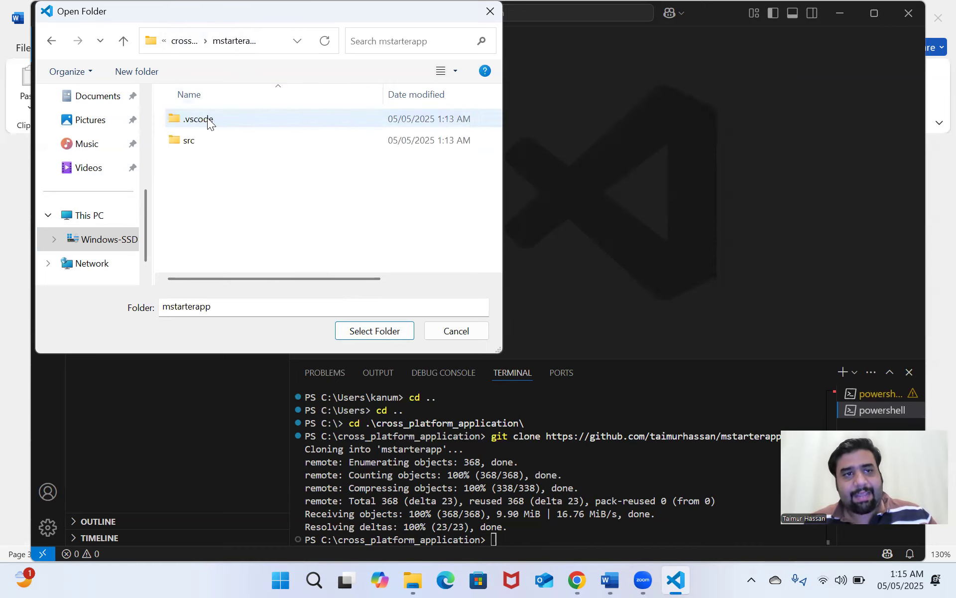
pyautogui.click(263, 40)
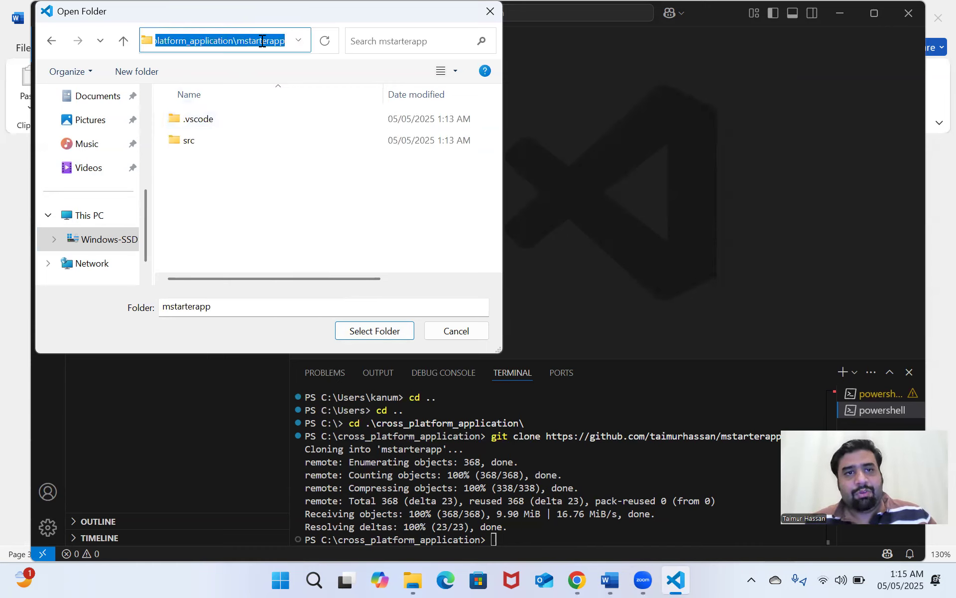
pyautogui.click(241, 206)
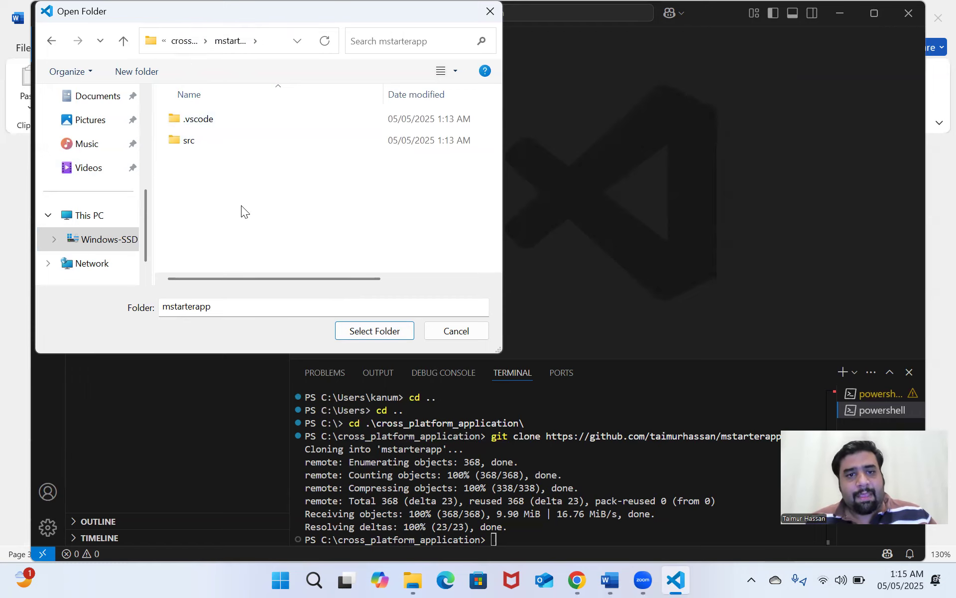
# - Open the mstarterapp folder as the workspace and trust its authors, including all files in the parent folder cross_platform_application
pyautogui.click(360, 329)
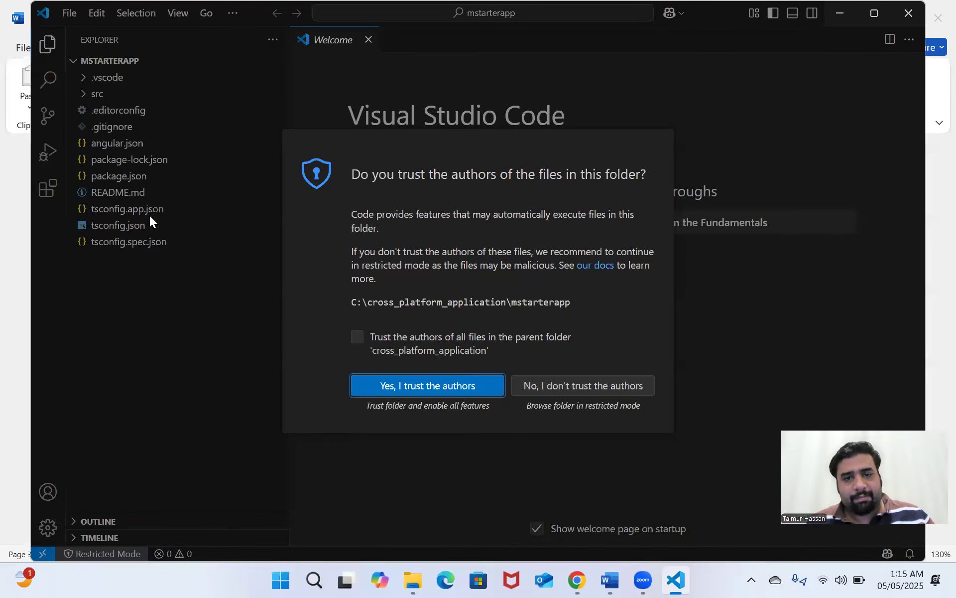
pyautogui.click(357, 339)
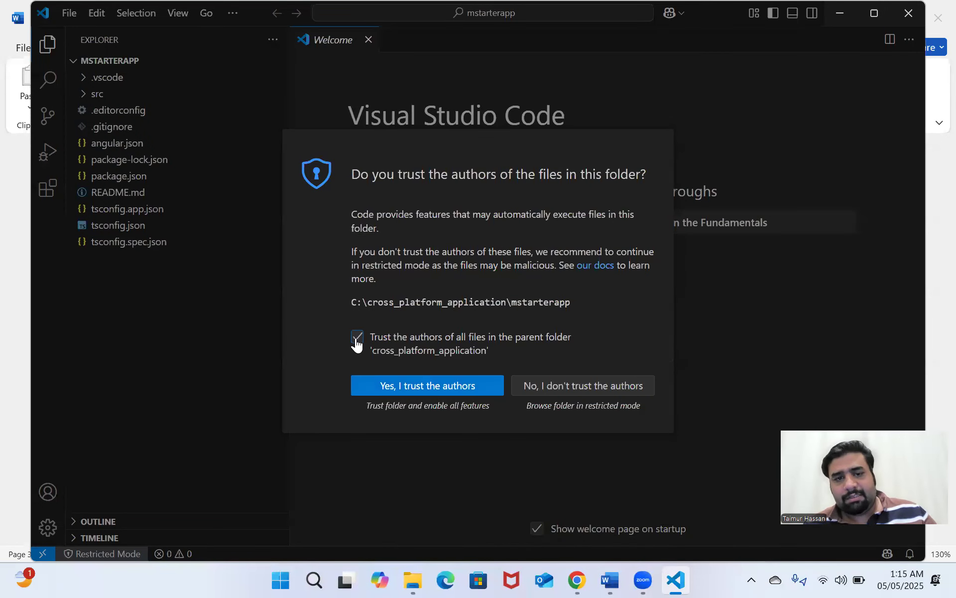
pyautogui.click(390, 391)
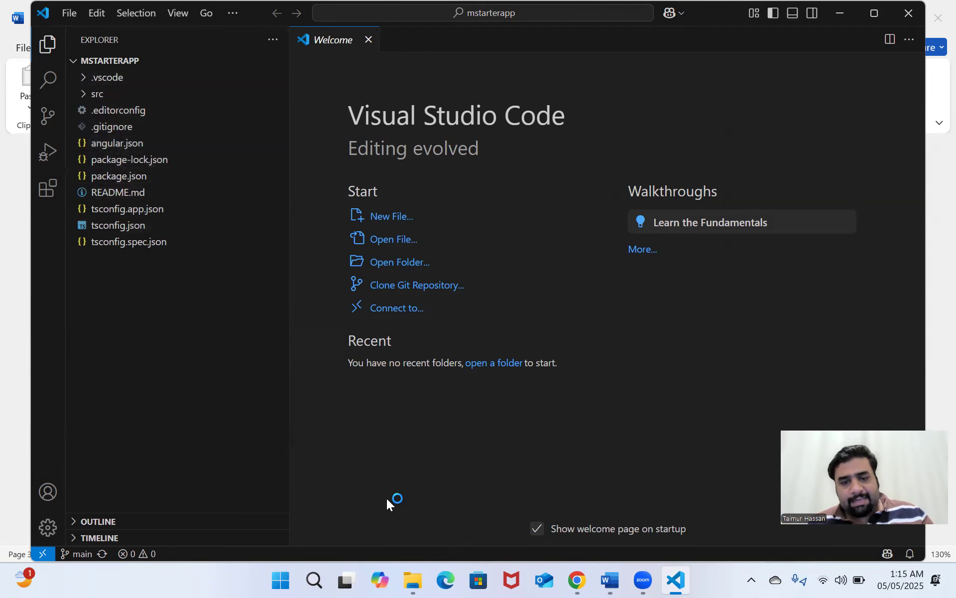
# - Check the contents of the mstarterapp folder in File Explorer against the workspace files, and close File Explorer
pyautogui.click(413, 580)
pyautogui.doubleClick(388, 201)
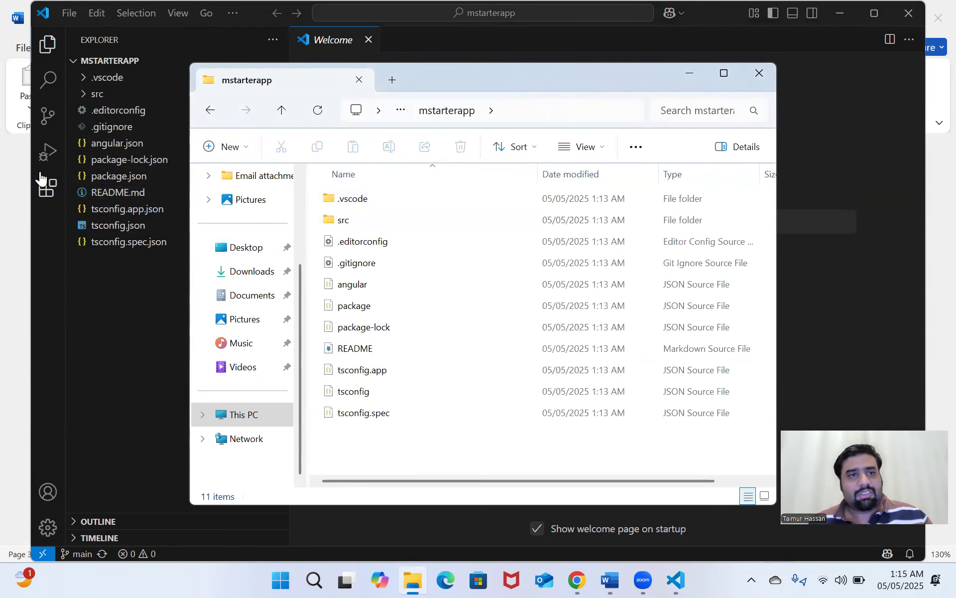
pyautogui.click(752, 75)
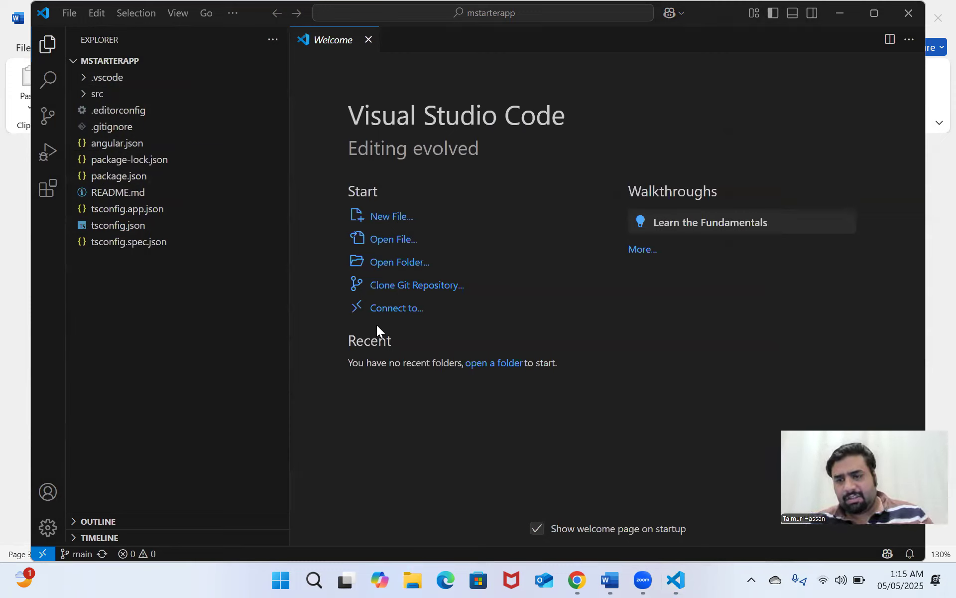
# - Open a new terminal in the mstarterapp workspace and install the project's dependencies with npm install
pyautogui.click(233, 13)
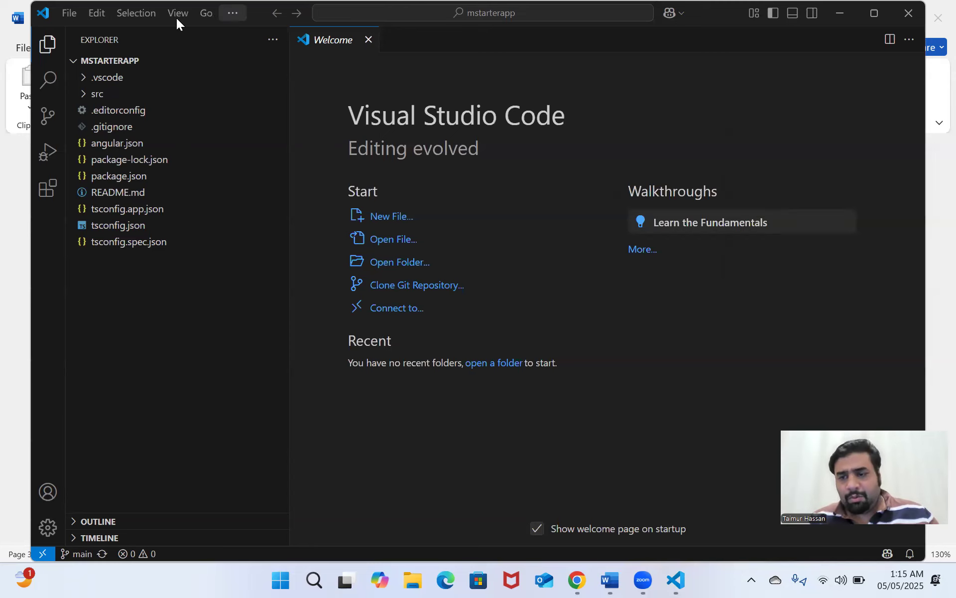
pyautogui.moveTo(252, 55)
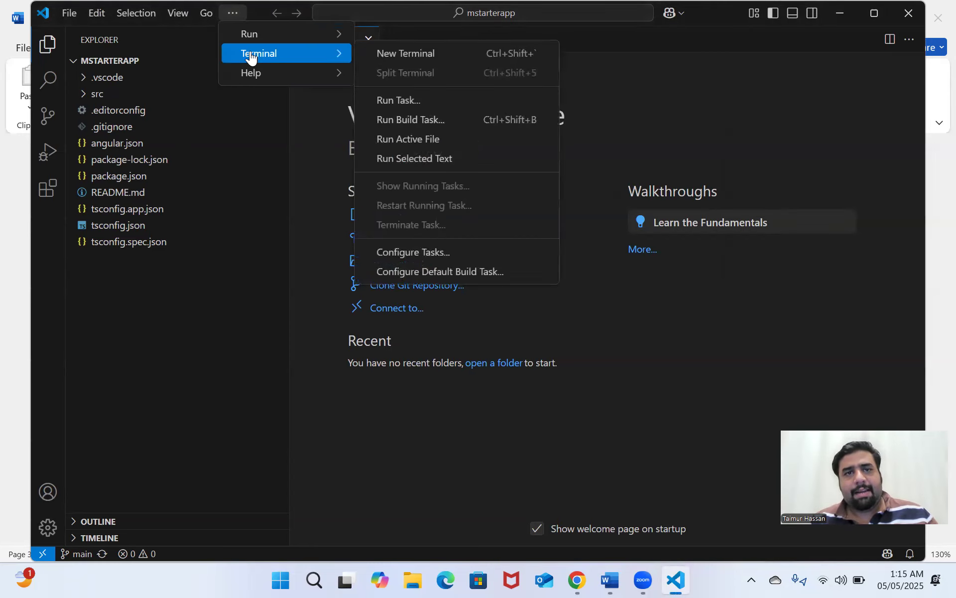
pyautogui.click(387, 56)
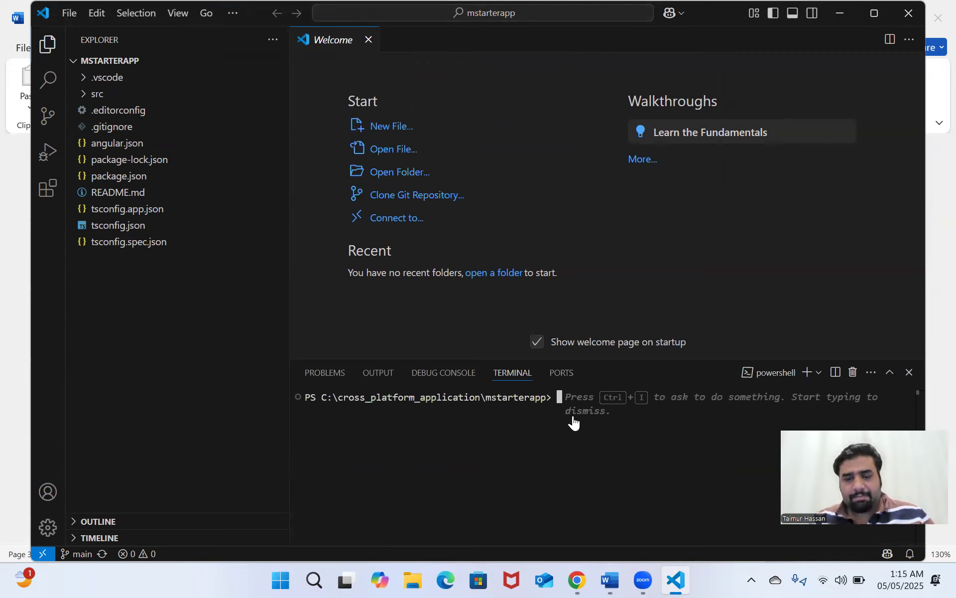
pyautogui.write('npm install')
pyautogui.press('Return')
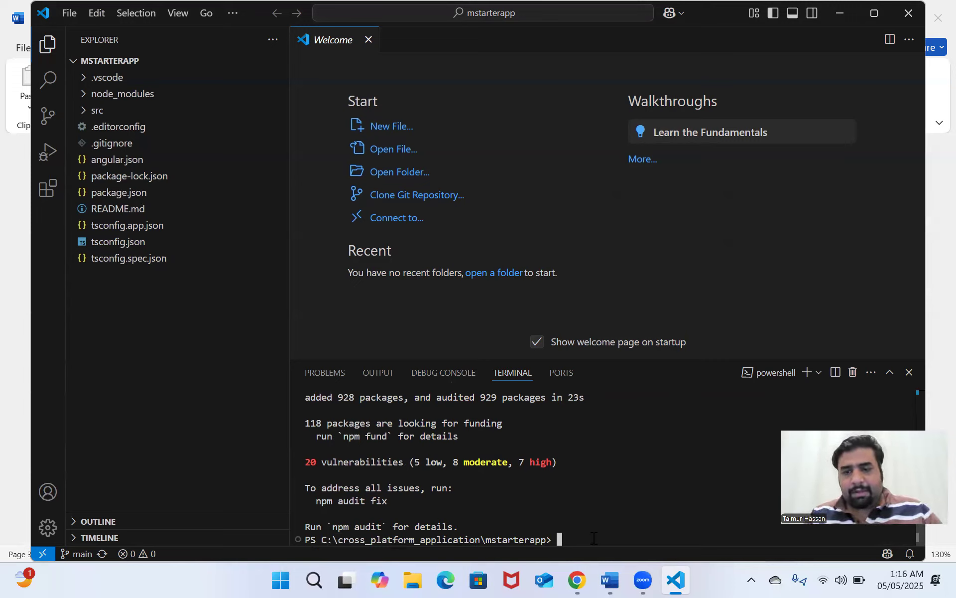
# - Start the Angular development server with ng serve and select the local address in the terminal output
pyautogui.write('ng serve')
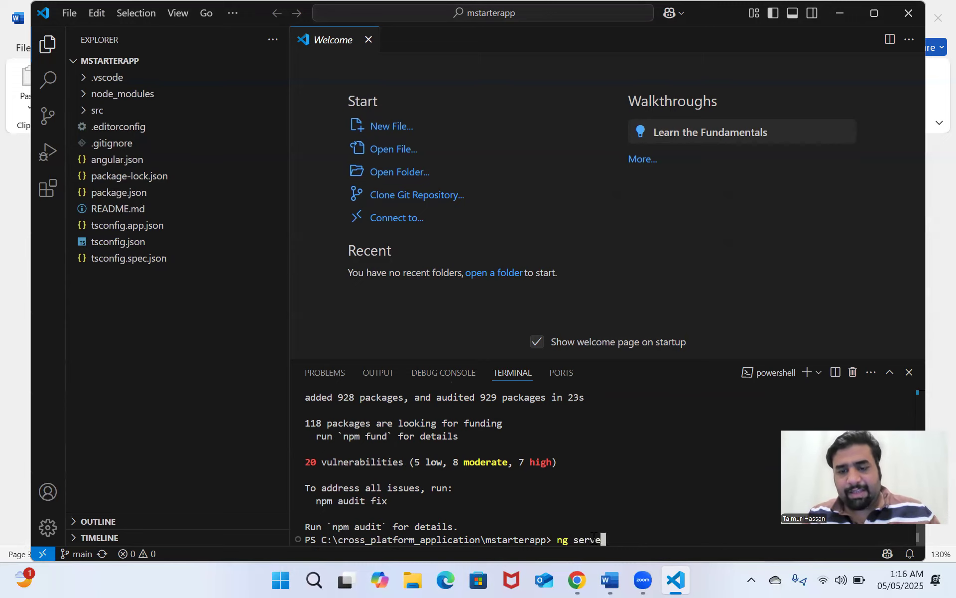
pyautogui.press('Return')
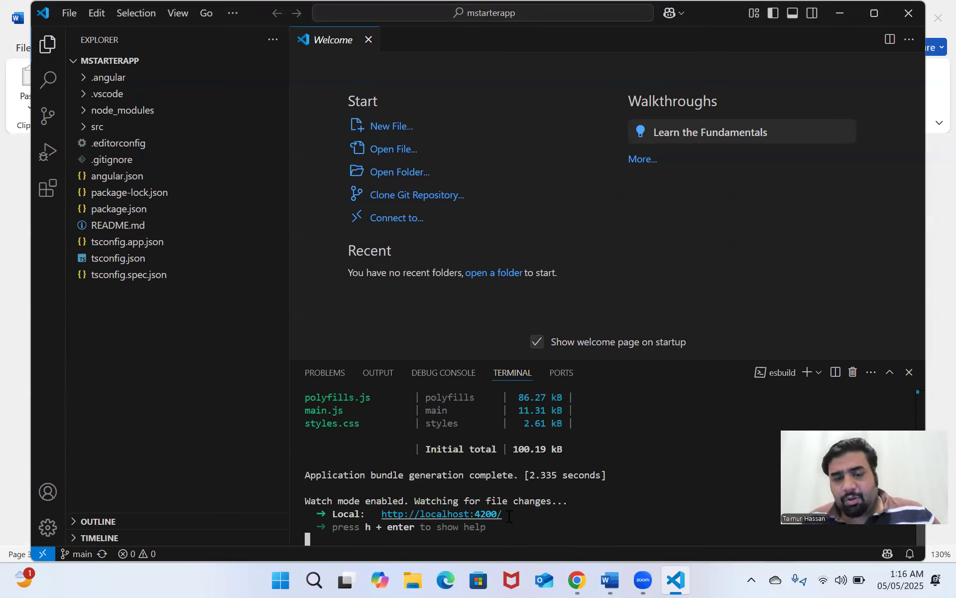
pyautogui.moveTo(509, 515); pyautogui.dragTo(380, 515)
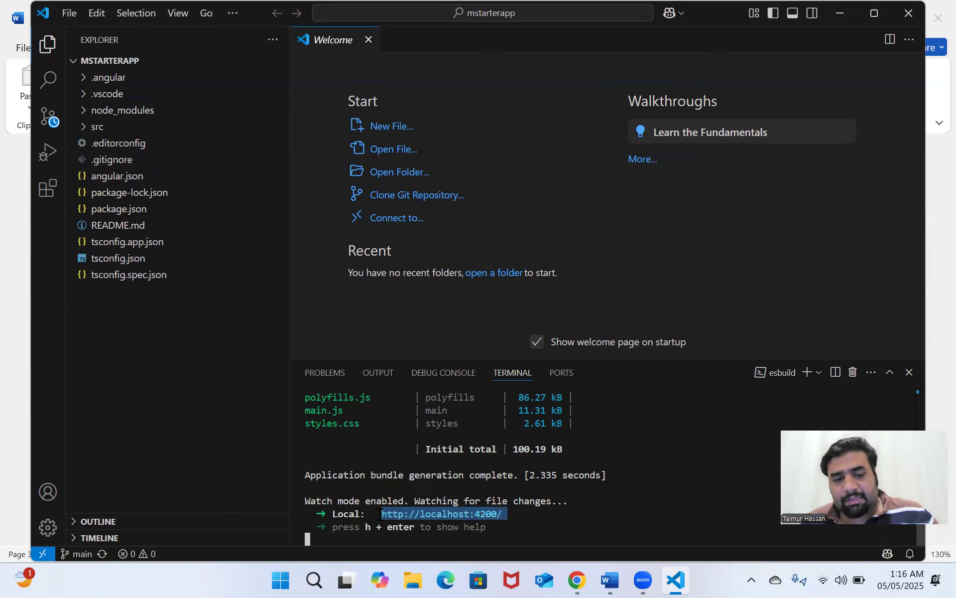
# - Switch to Chrome and load localhost:4200 in the tab showing the Git download page
pyautogui.click(4, 412)
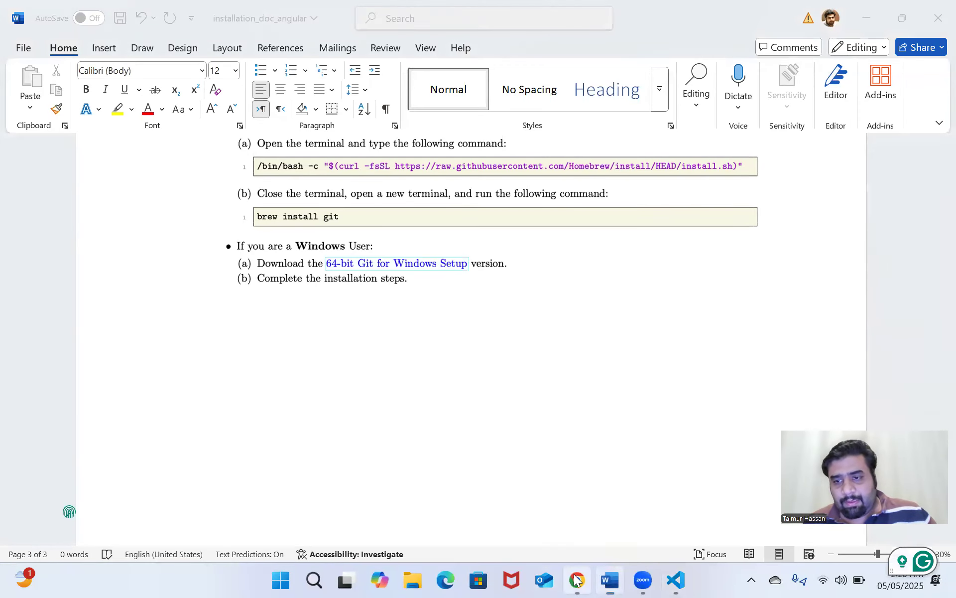
pyautogui.click(576, 579)
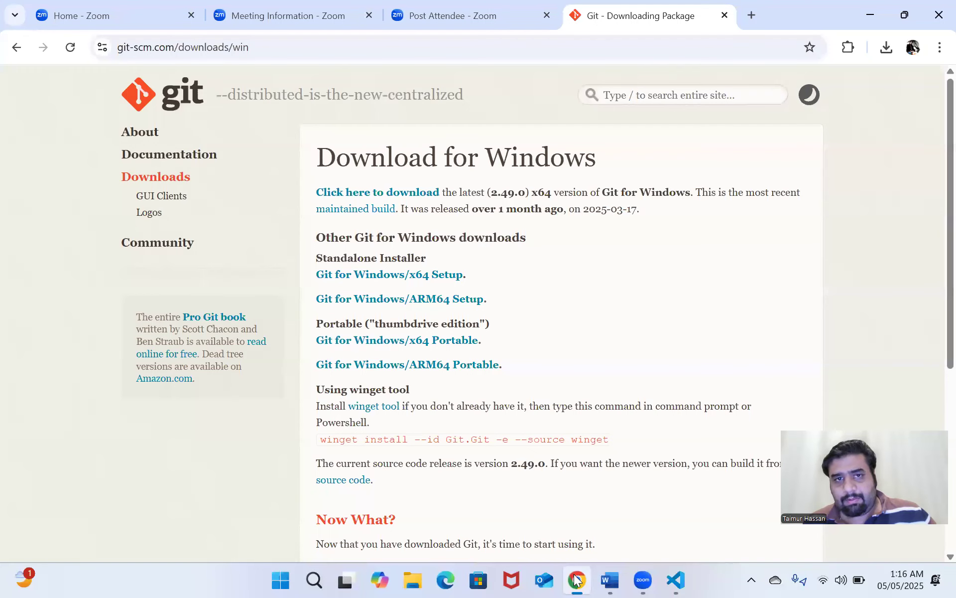
pyautogui.click(319, 46)
pyautogui.write('local')
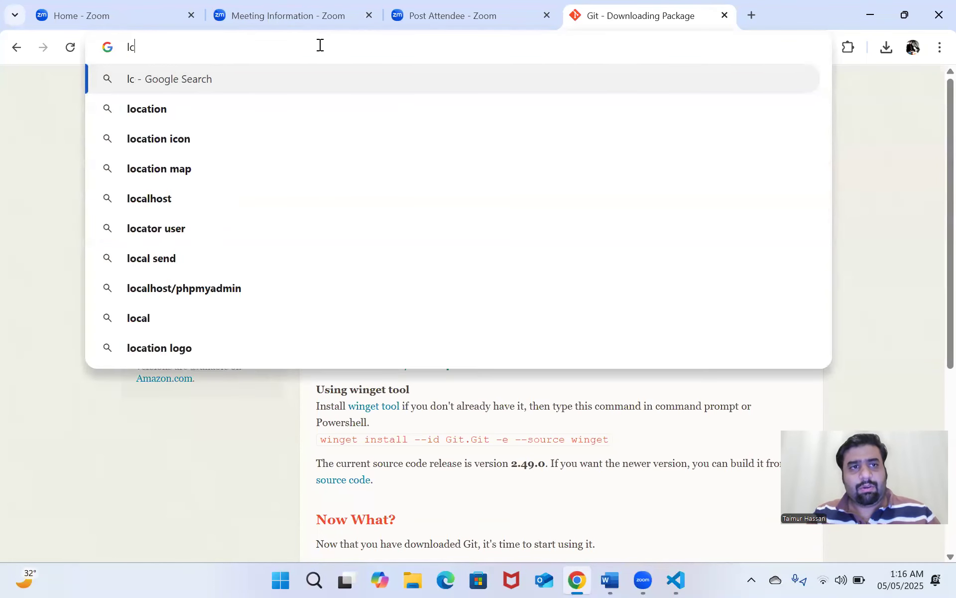
pyautogui.write('host:')
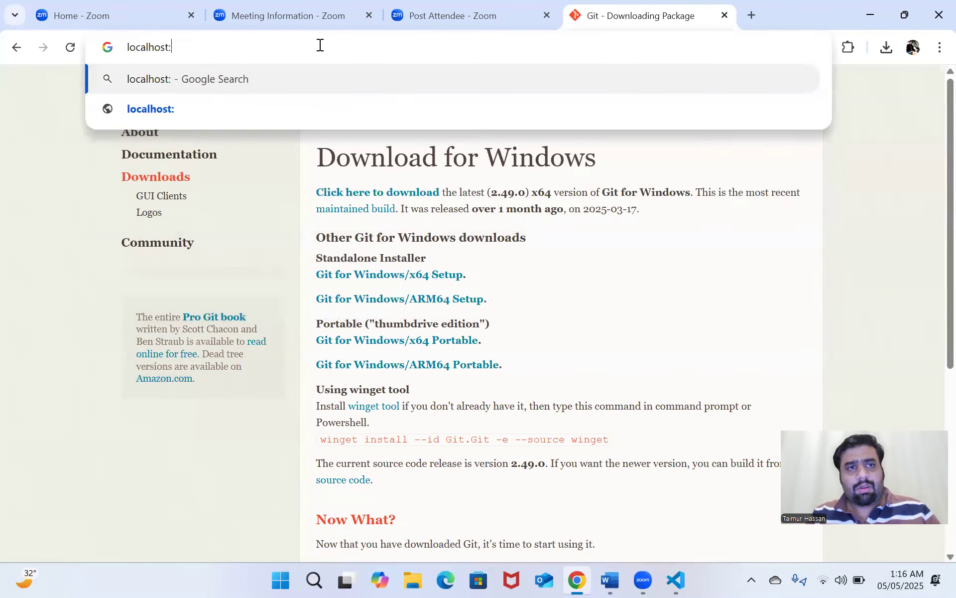
pyautogui.write('4200')
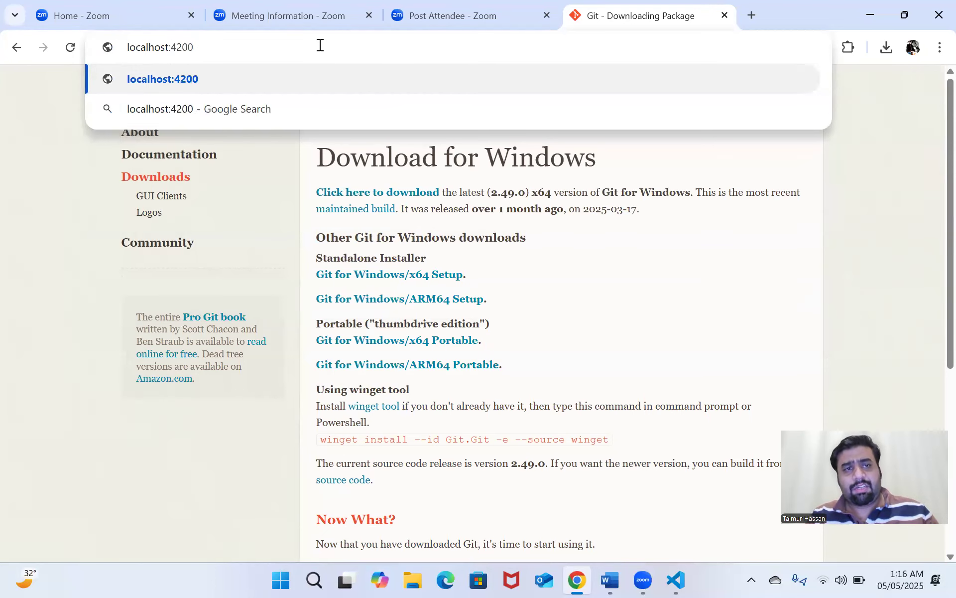
pyautogui.press('Return')
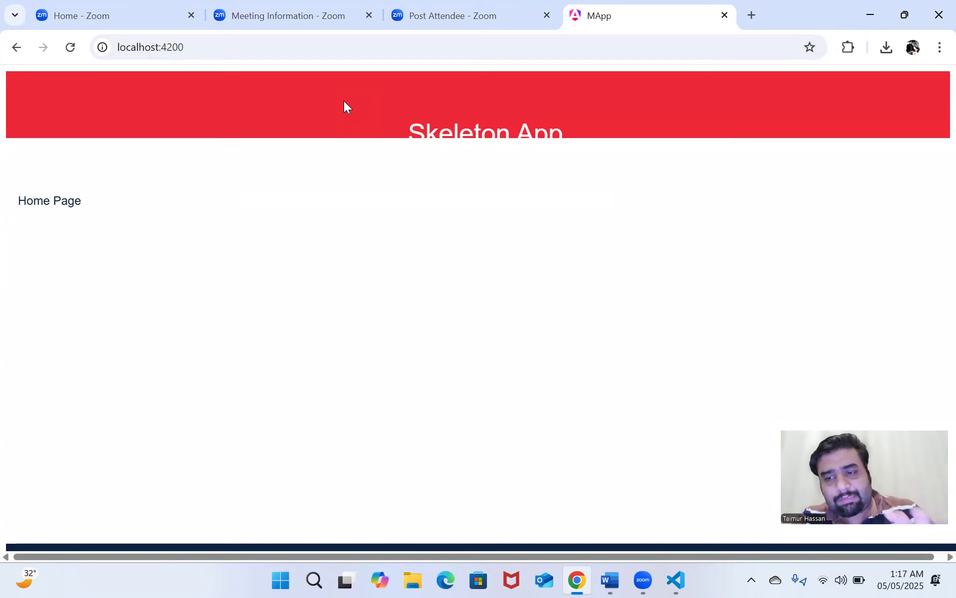
# - Review the running server's output in the Visual Studio Code terminal and return to the app page in Chrome
pyautogui.click(571, 579)
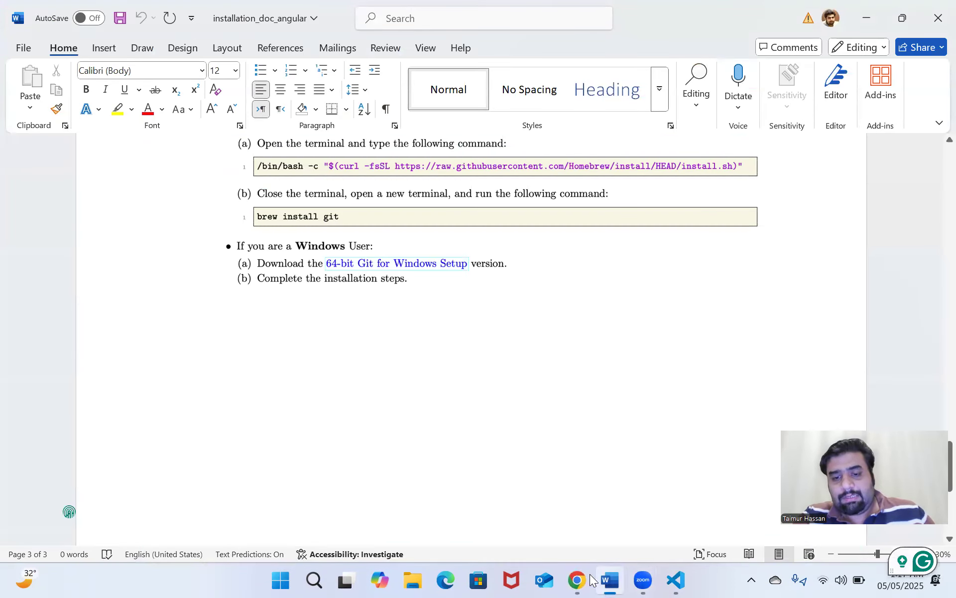
pyautogui.click(675, 580)
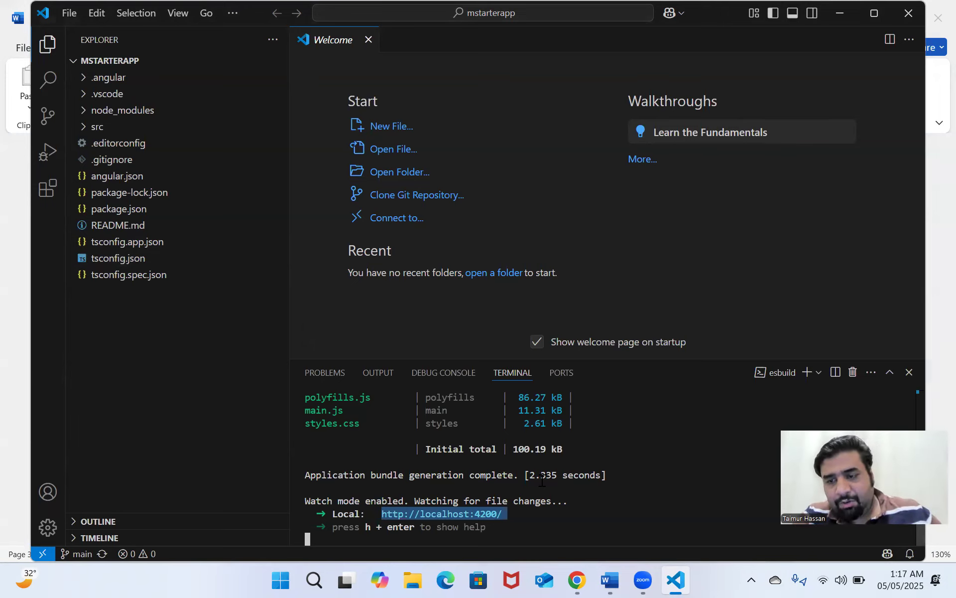
pyautogui.click(575, 579)
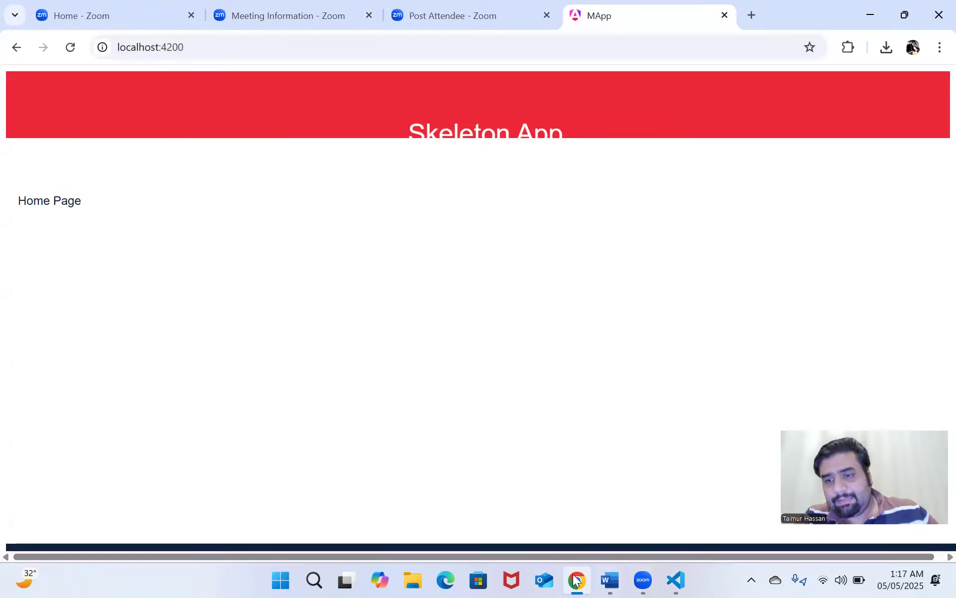